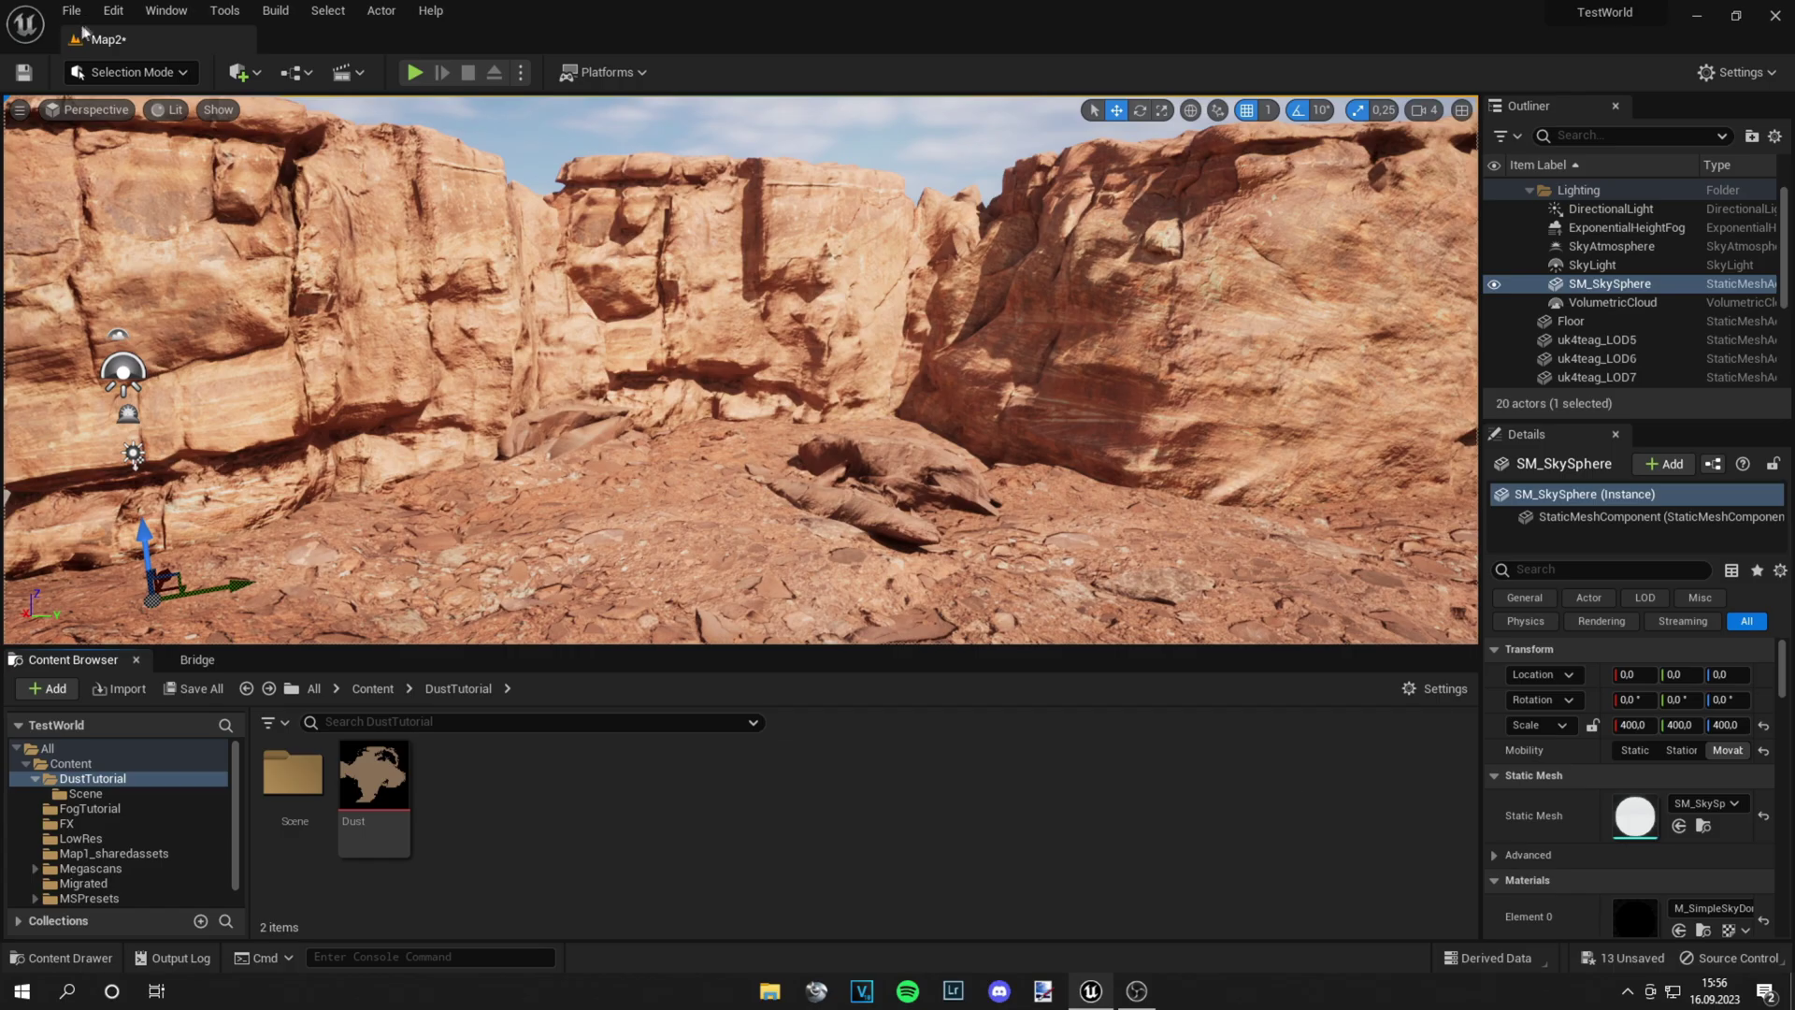
Search the editor's plugins for "niagar" and check which Niagara plugins are enabled.
left_click(113, 10)
left_click(150, 296)
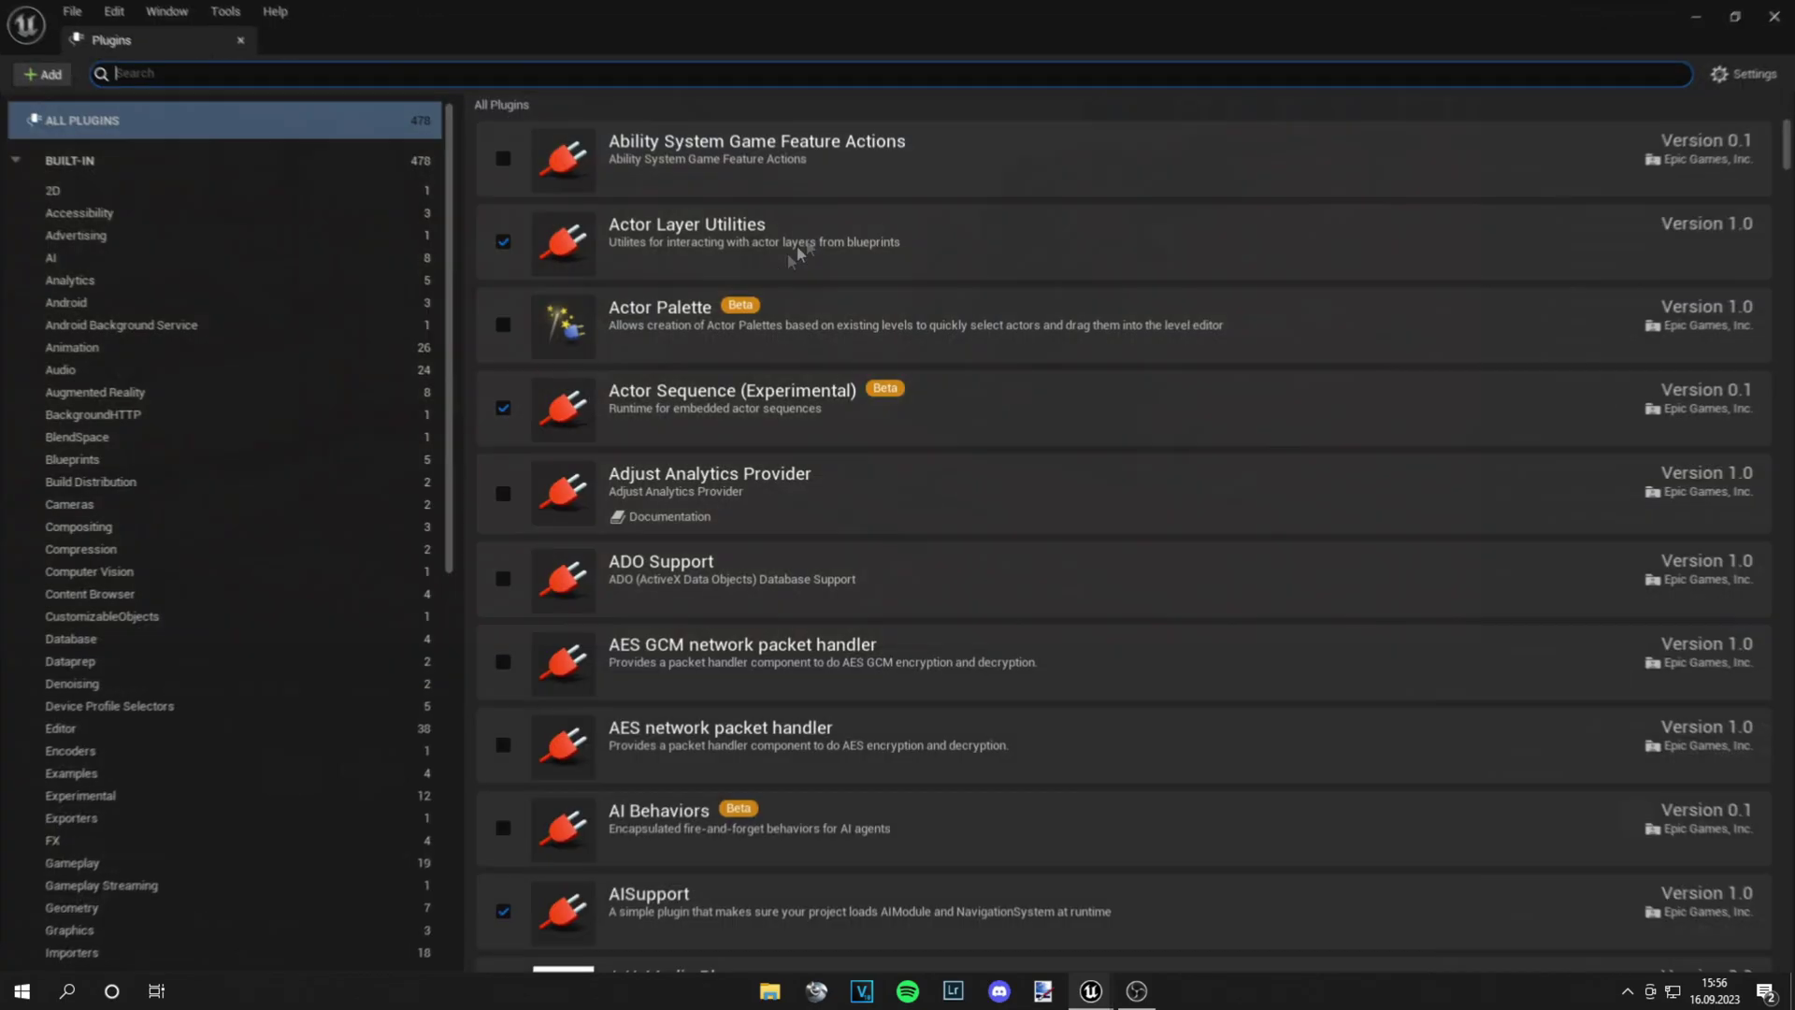
type("nia")
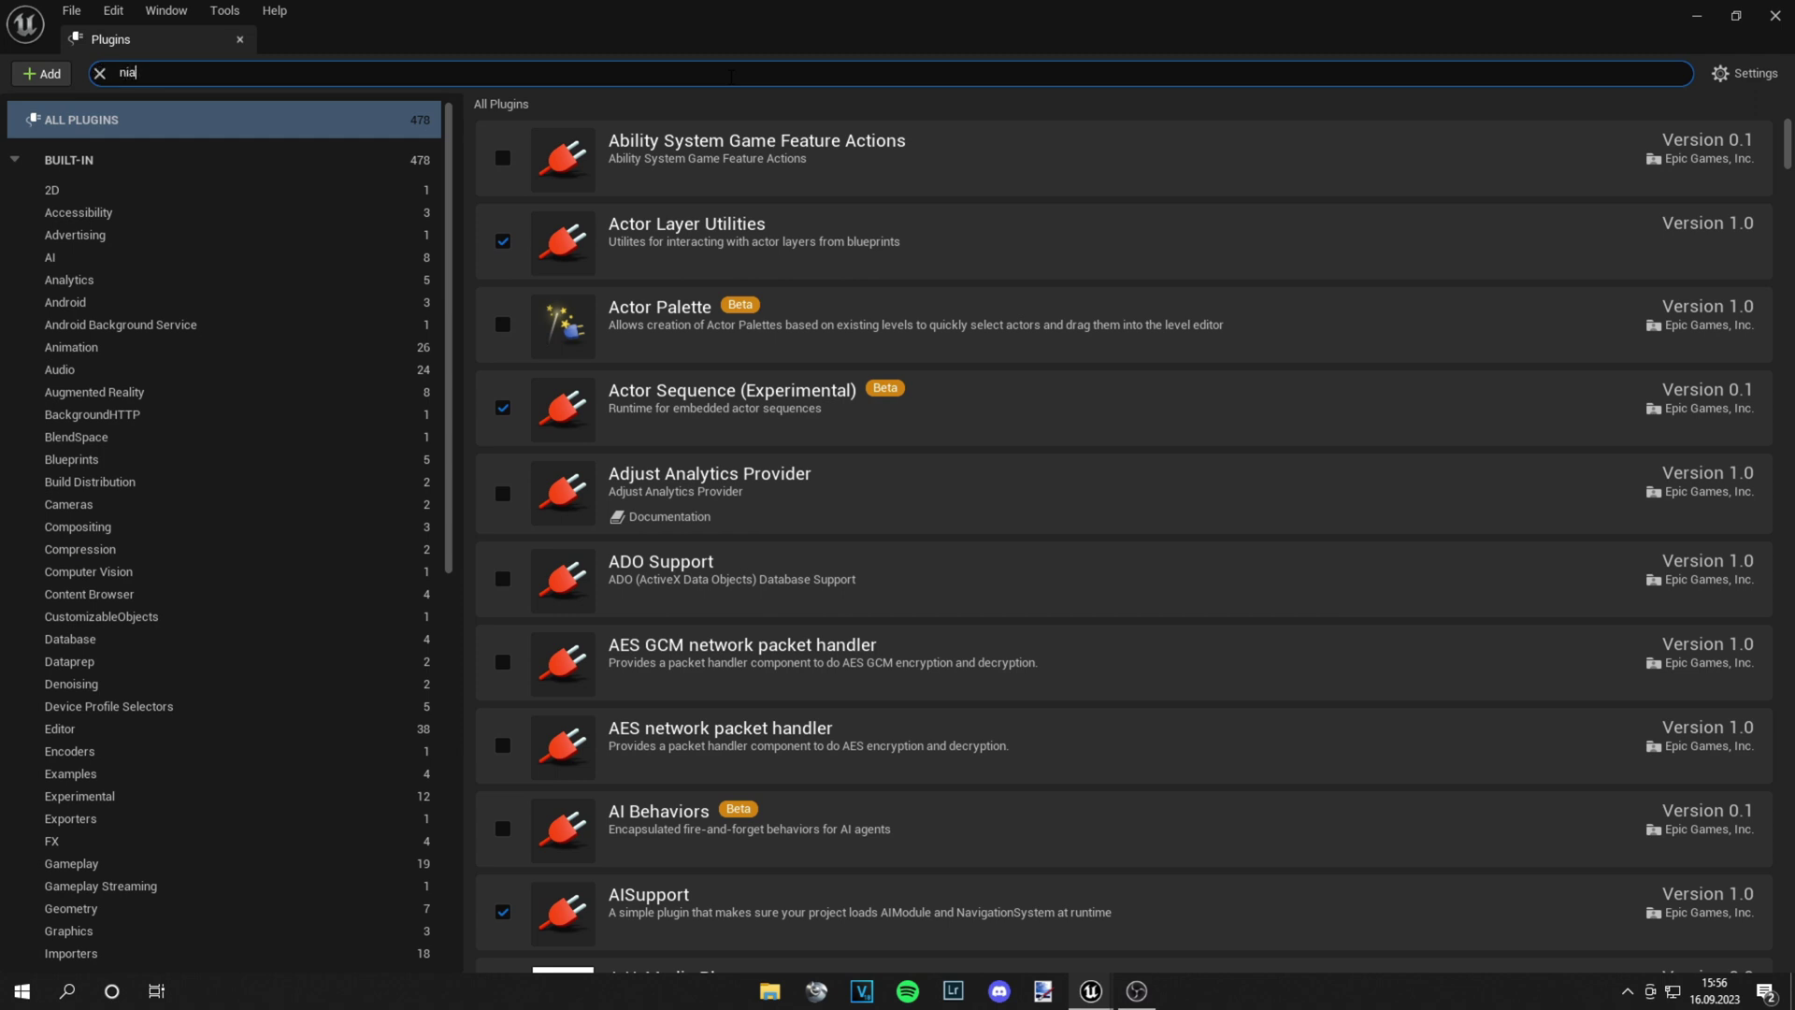
type("gar")
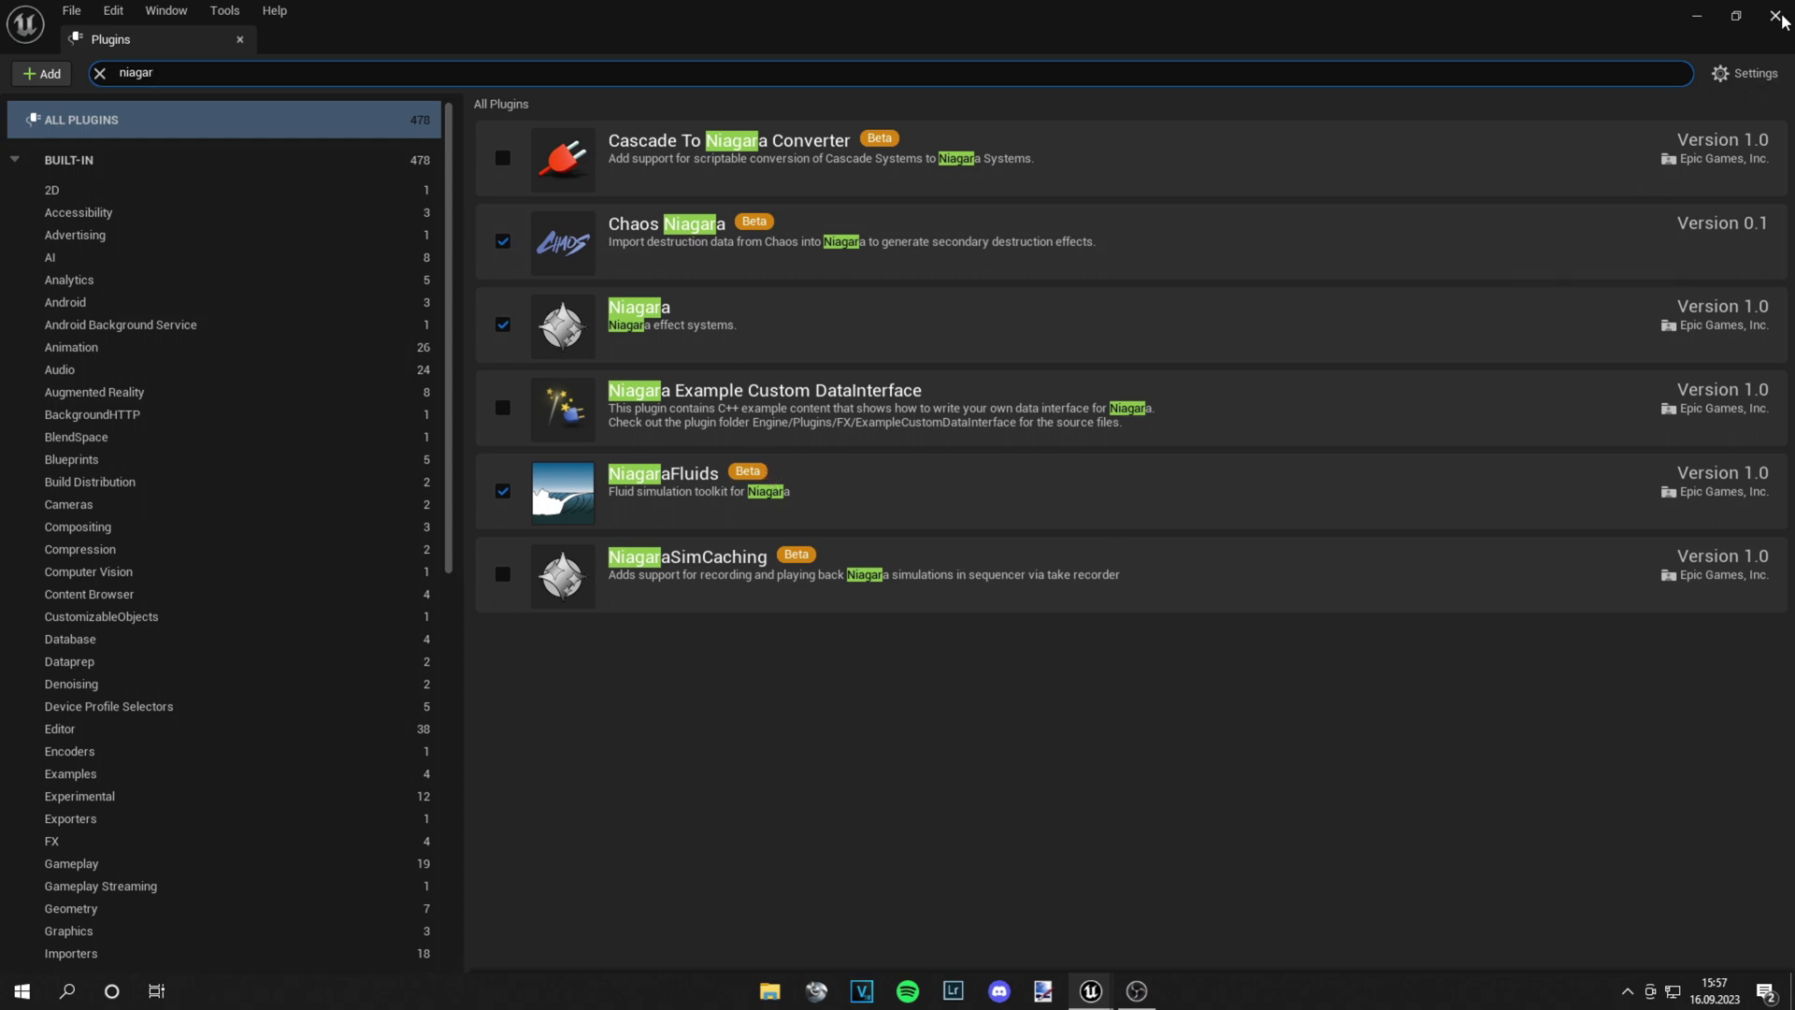
left_click(1779, 16)
Open the Dust texture from the DustTutorial folder, examine its transparent cloud image, and close it.
left_click(376, 804)
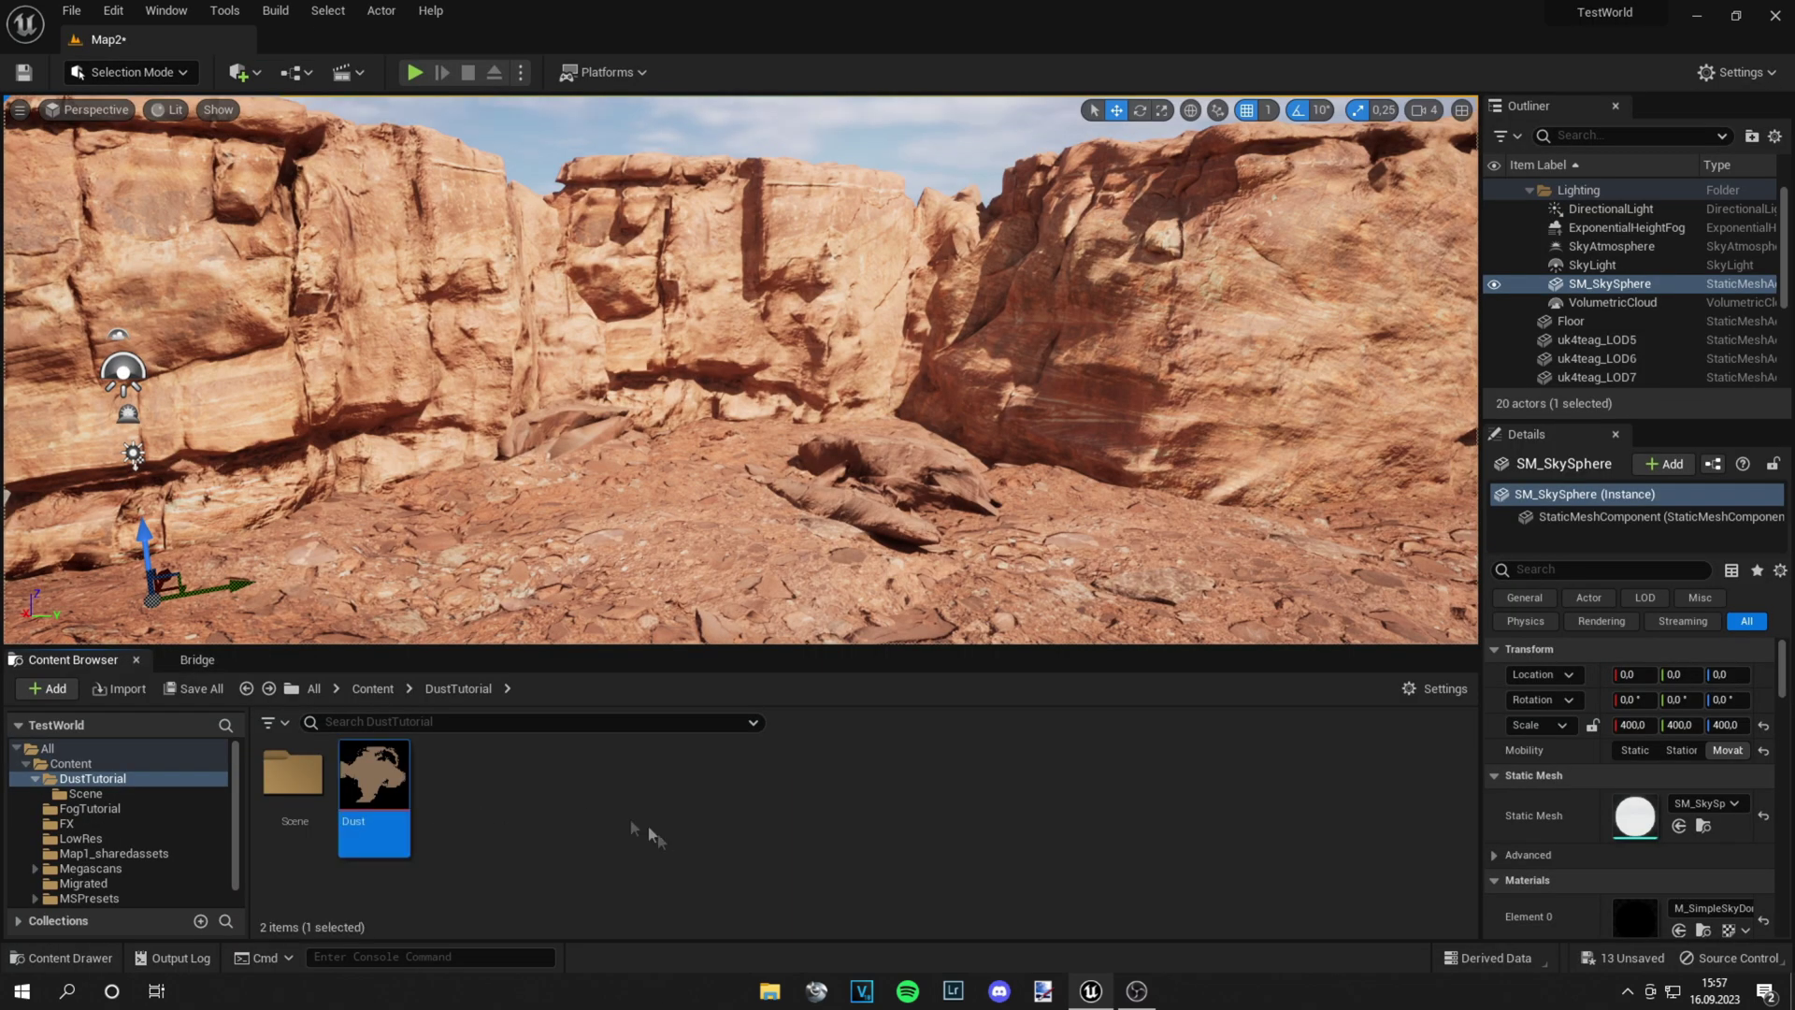
double_click(374, 790)
scroll(727, 561, "up", 1)
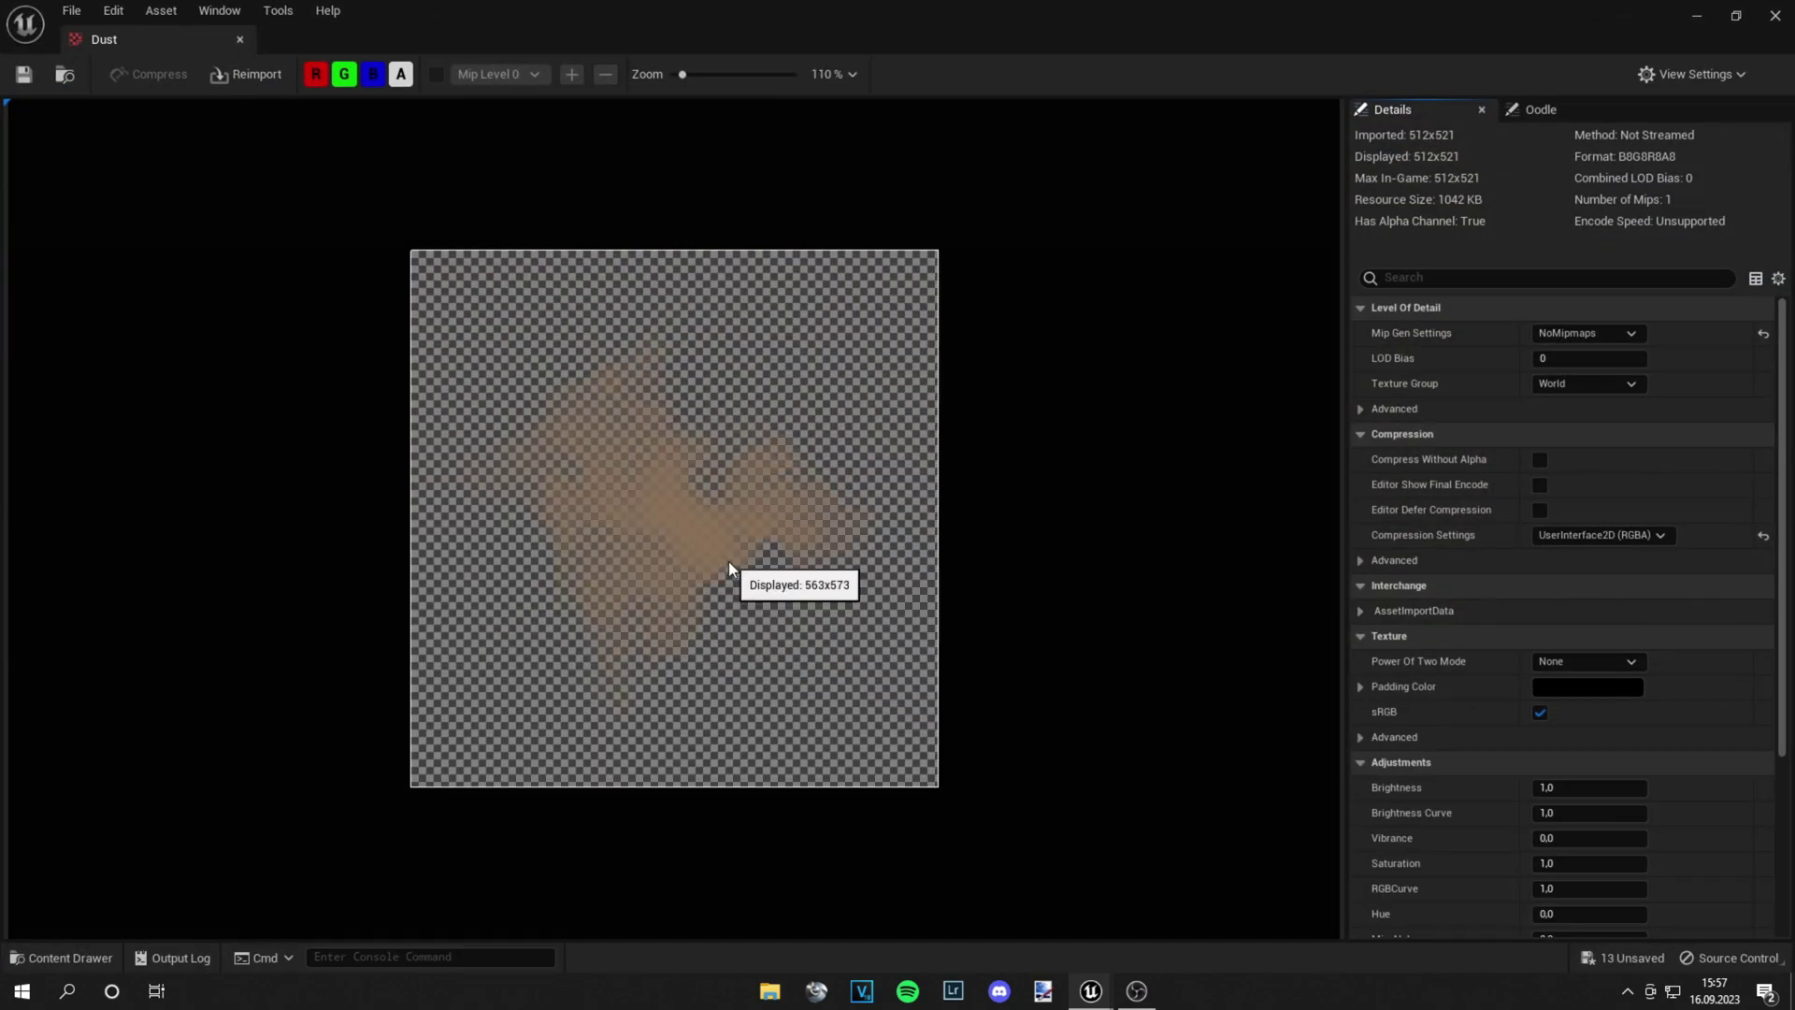
left_click(1776, 15)
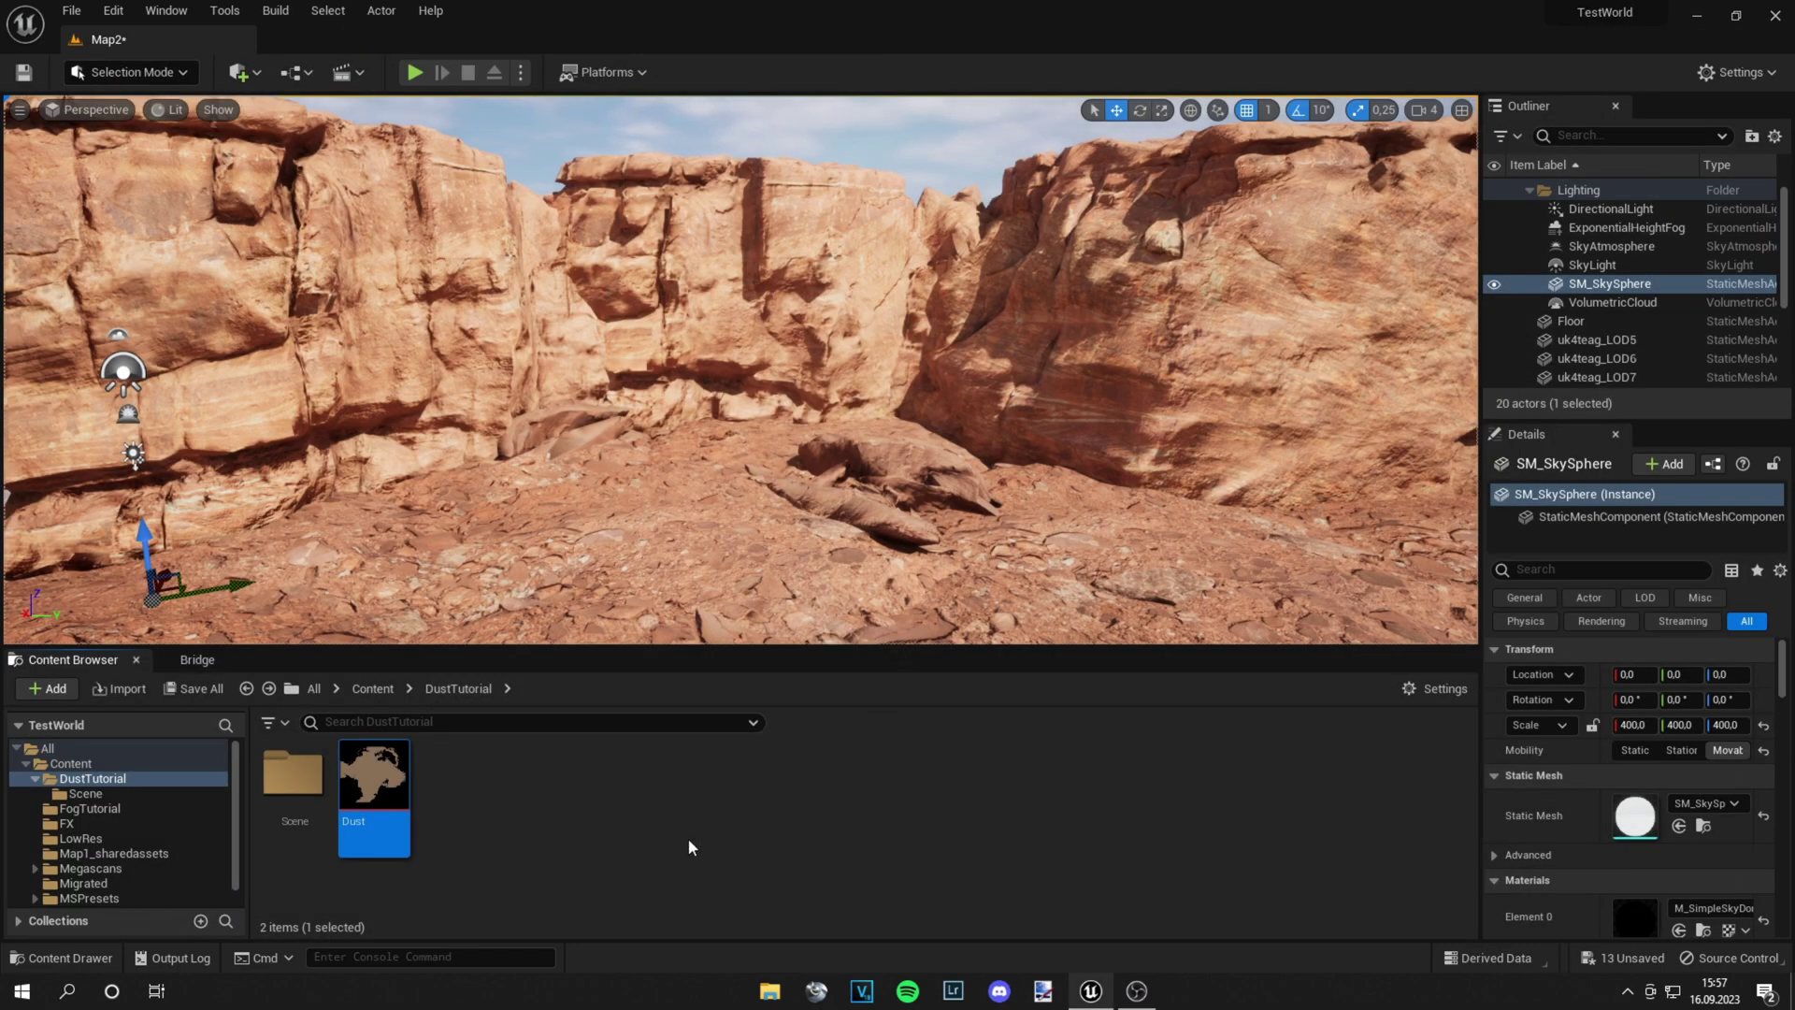
Create a new material named Dust_Mat in the DustTutorial folder and open it for editing.
right_click(464, 823)
left_click(636, 391)
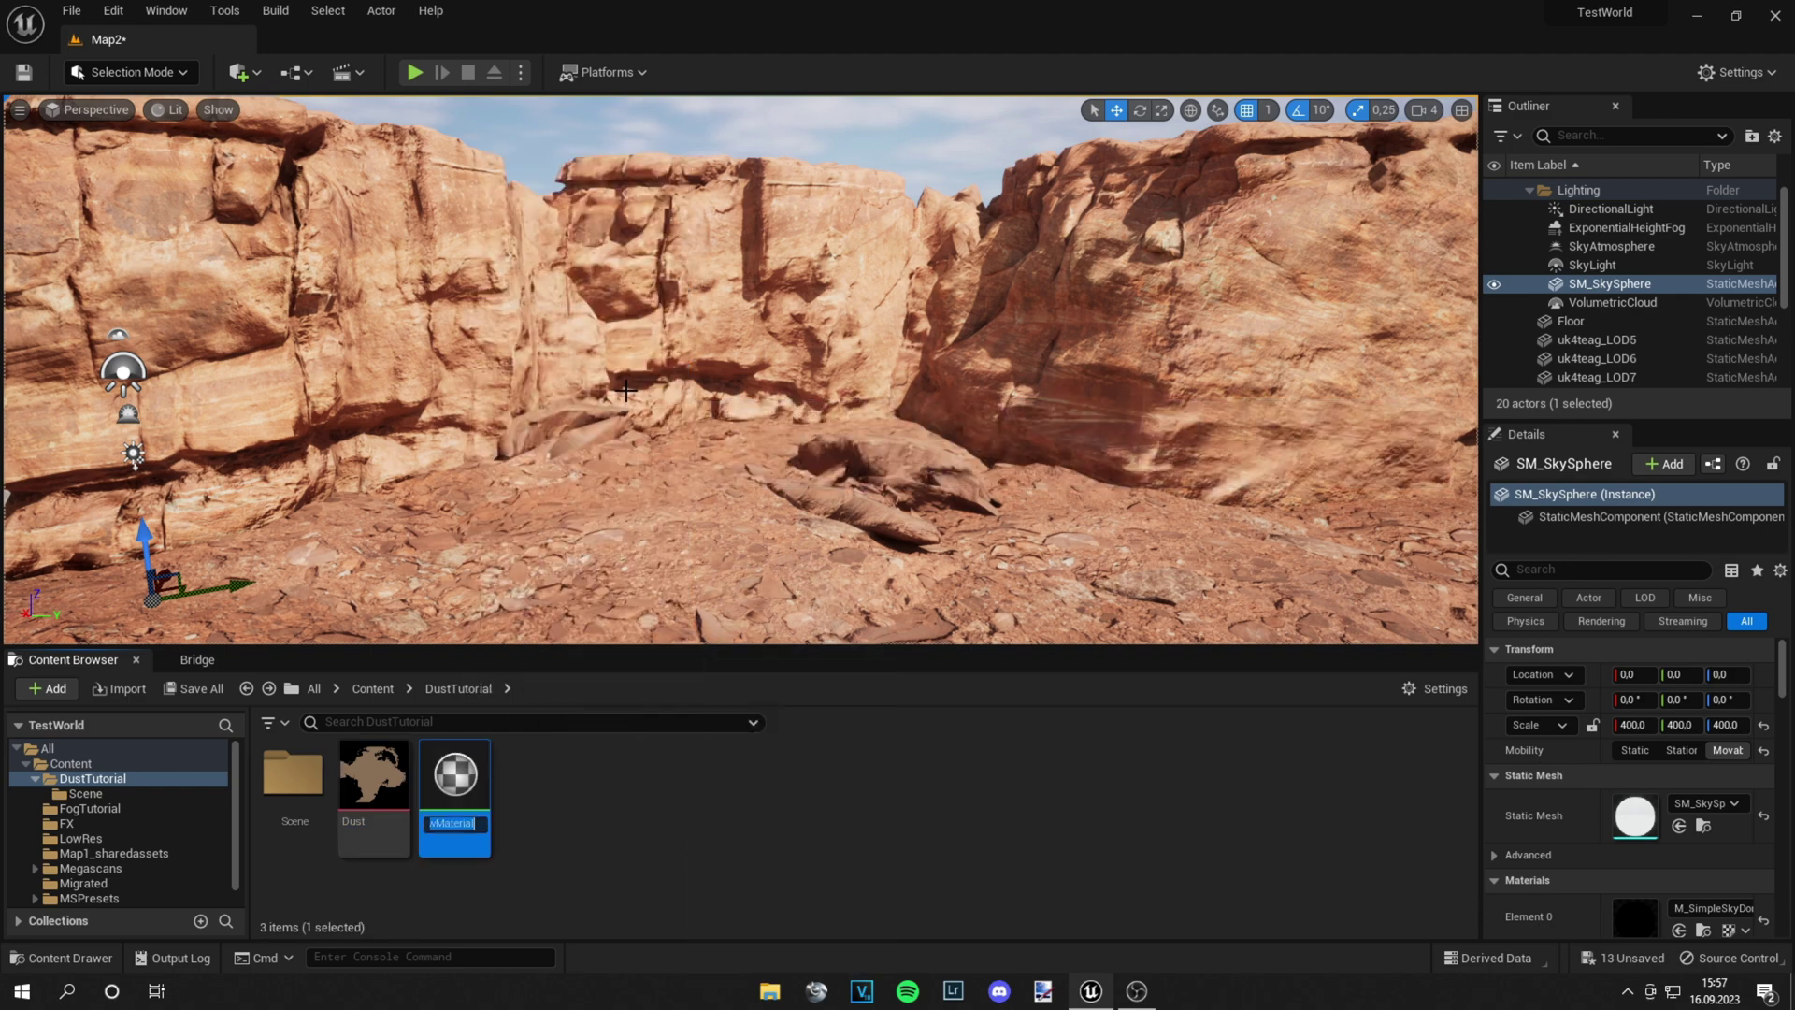
type("Dust_Mat")
key("Return")
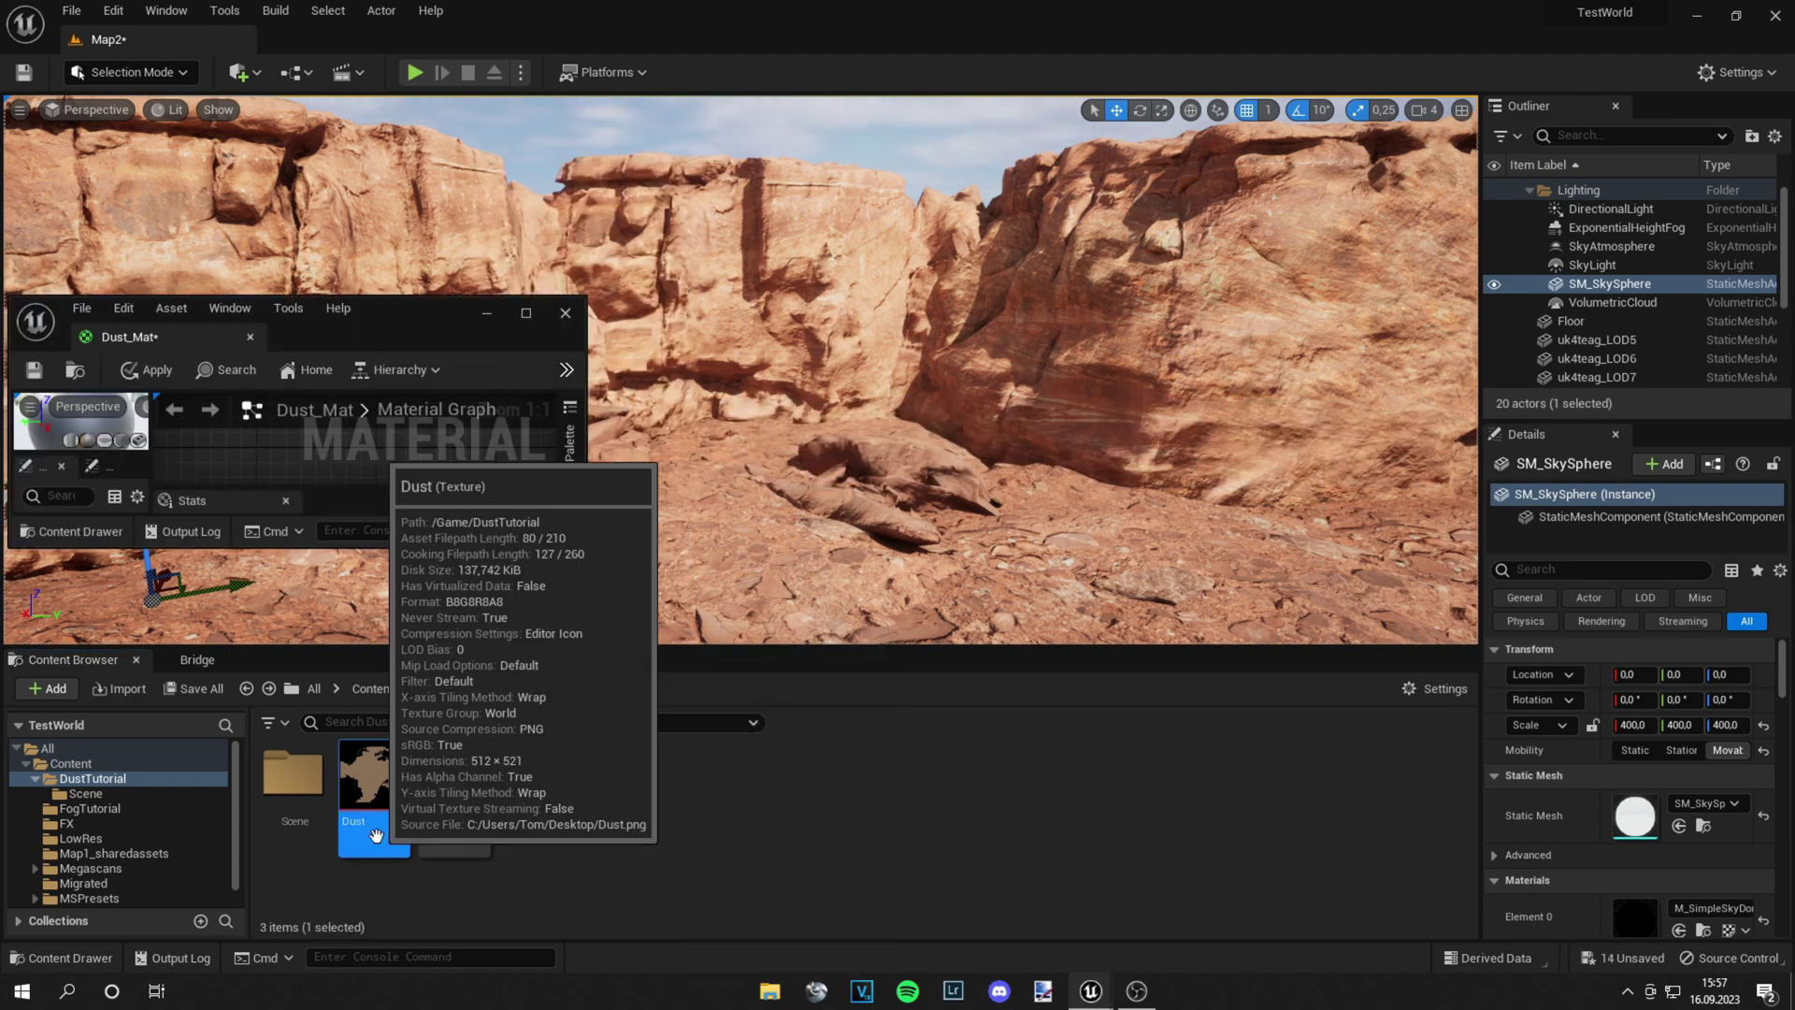
Add the Dust texture to the Dust_Mat graph as a Texture Sample and connect its RGB output to Base Color.
left_click_drag(374, 776, 449, 472)
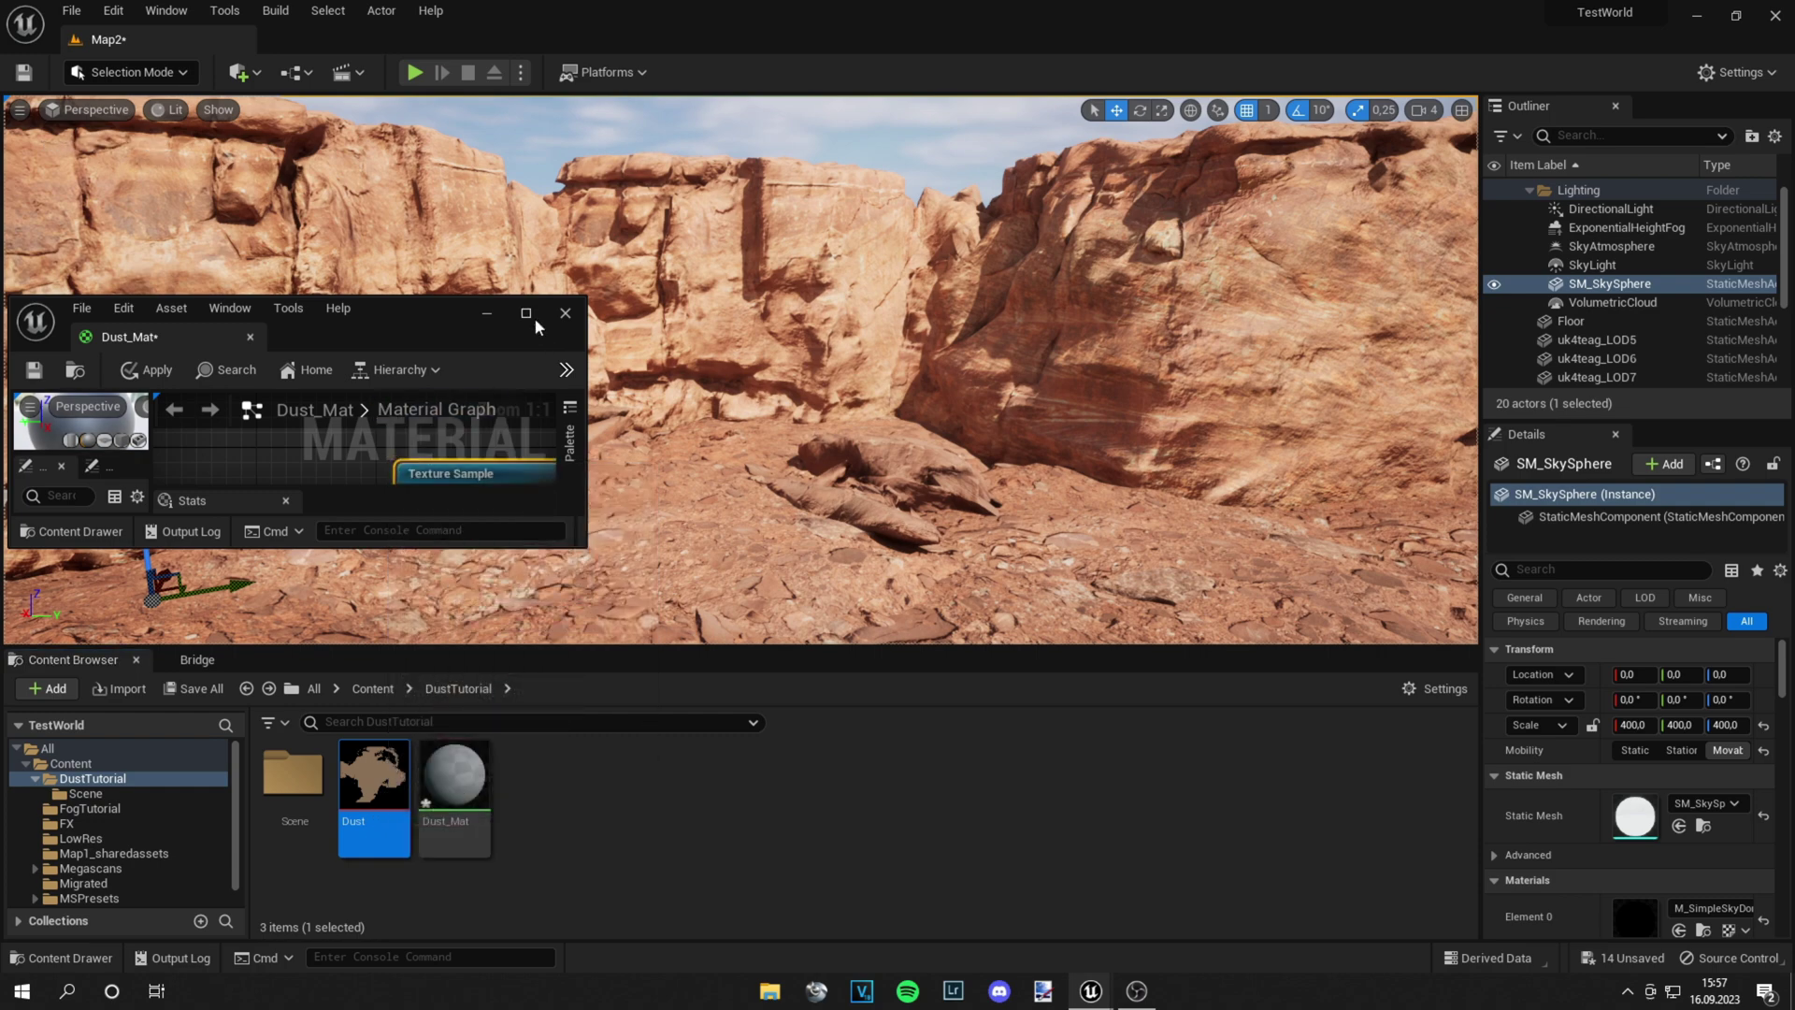
left_click(526, 314)
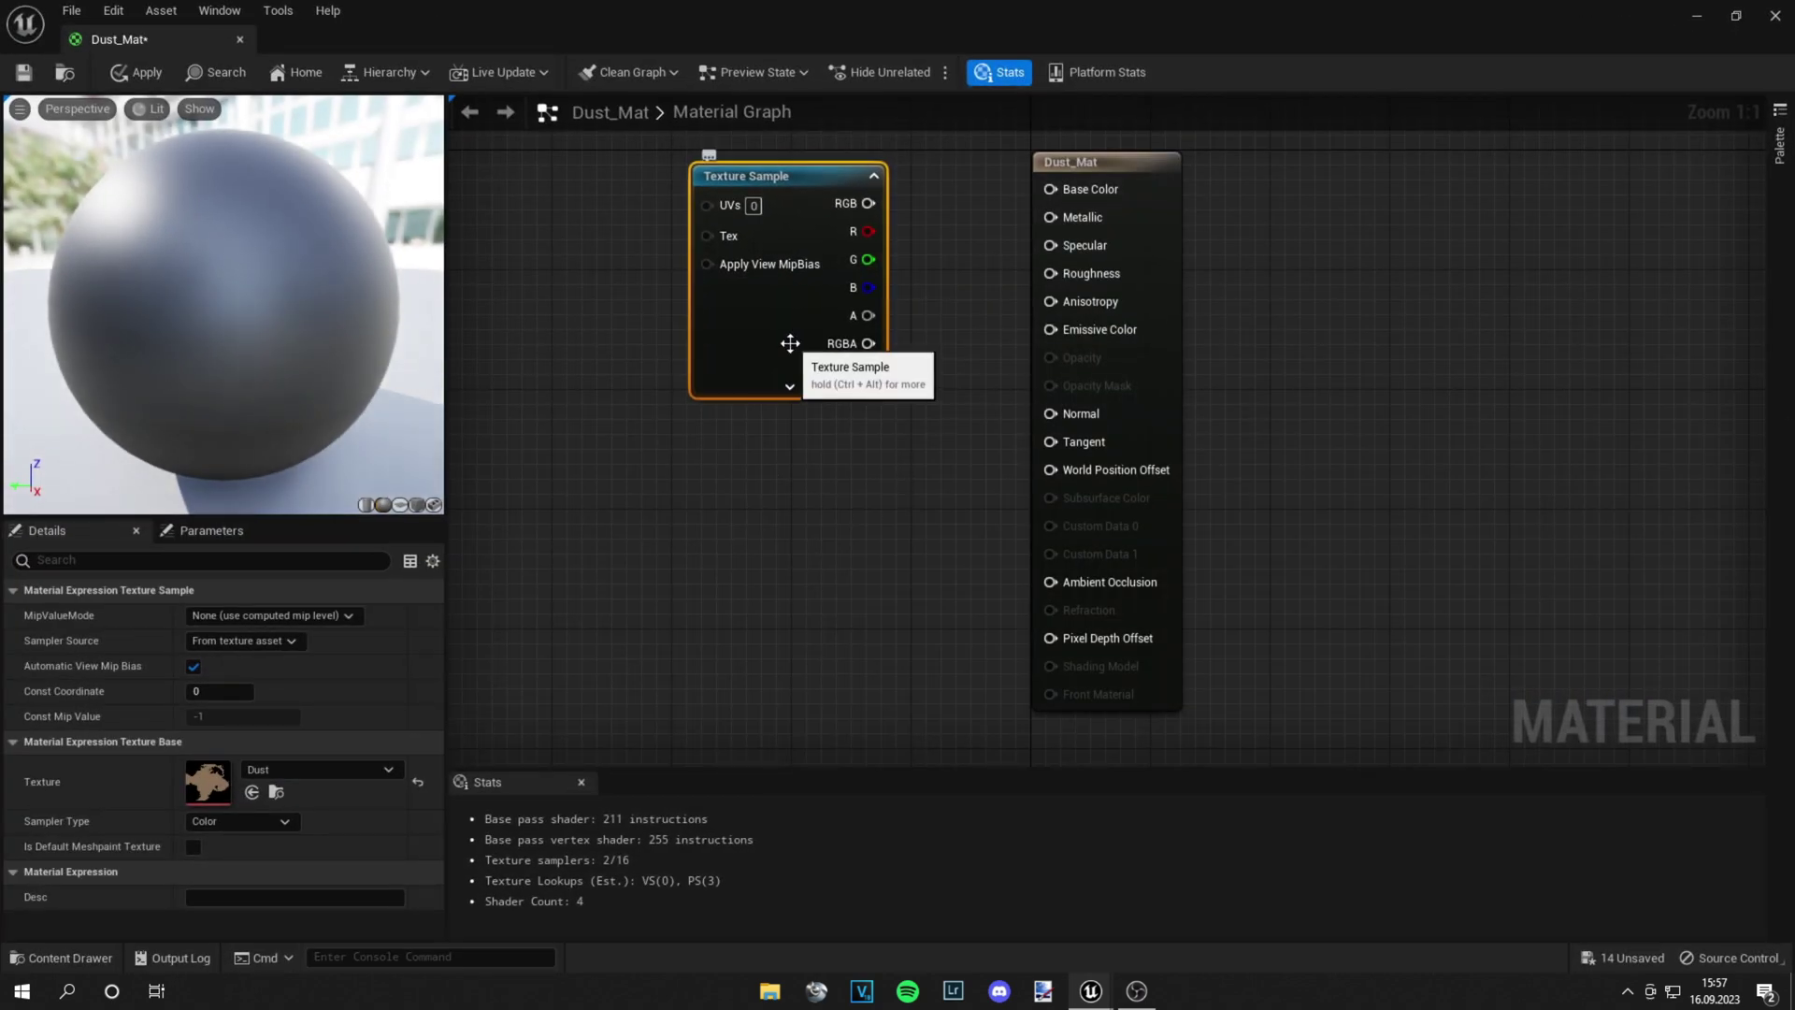
left_click_drag(869, 203, 1051, 189)
left_click_drag(767, 345, 628, 362)
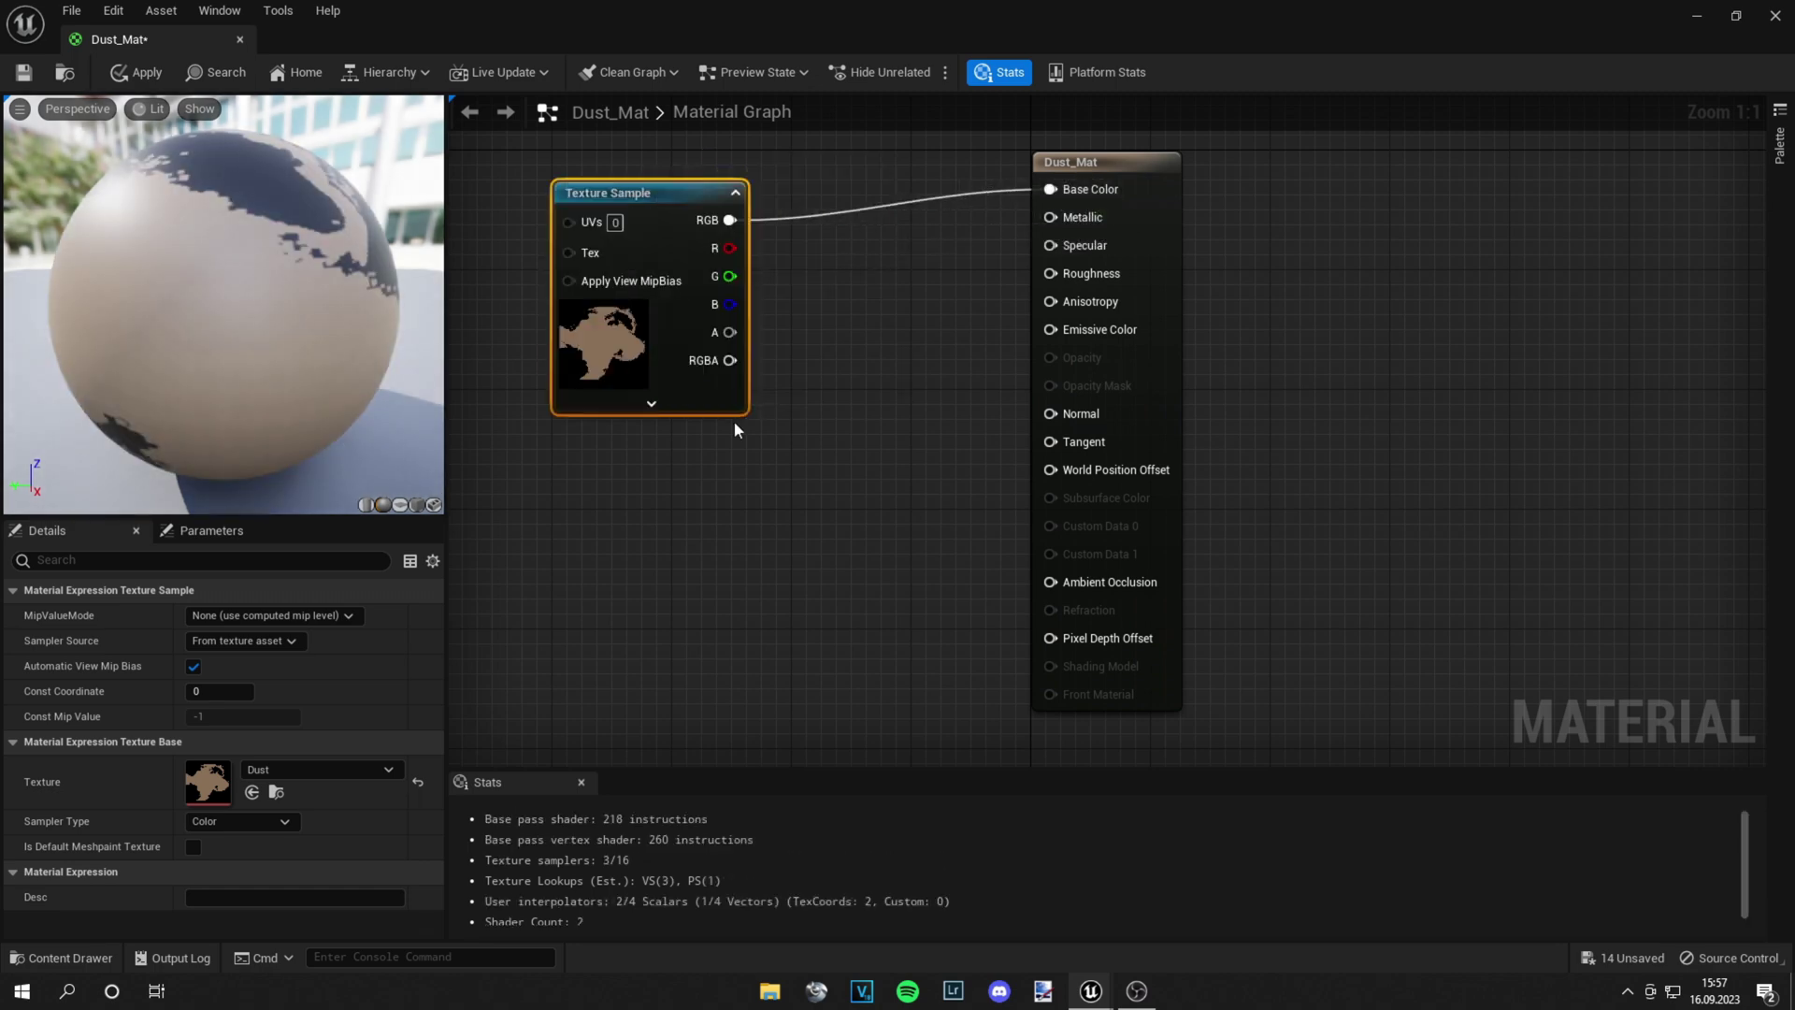
mouse_move(319, 356)
left_mouse_down()
mouse_move(327, 435)
mouse_move(325, 367)
left_mouse_up()
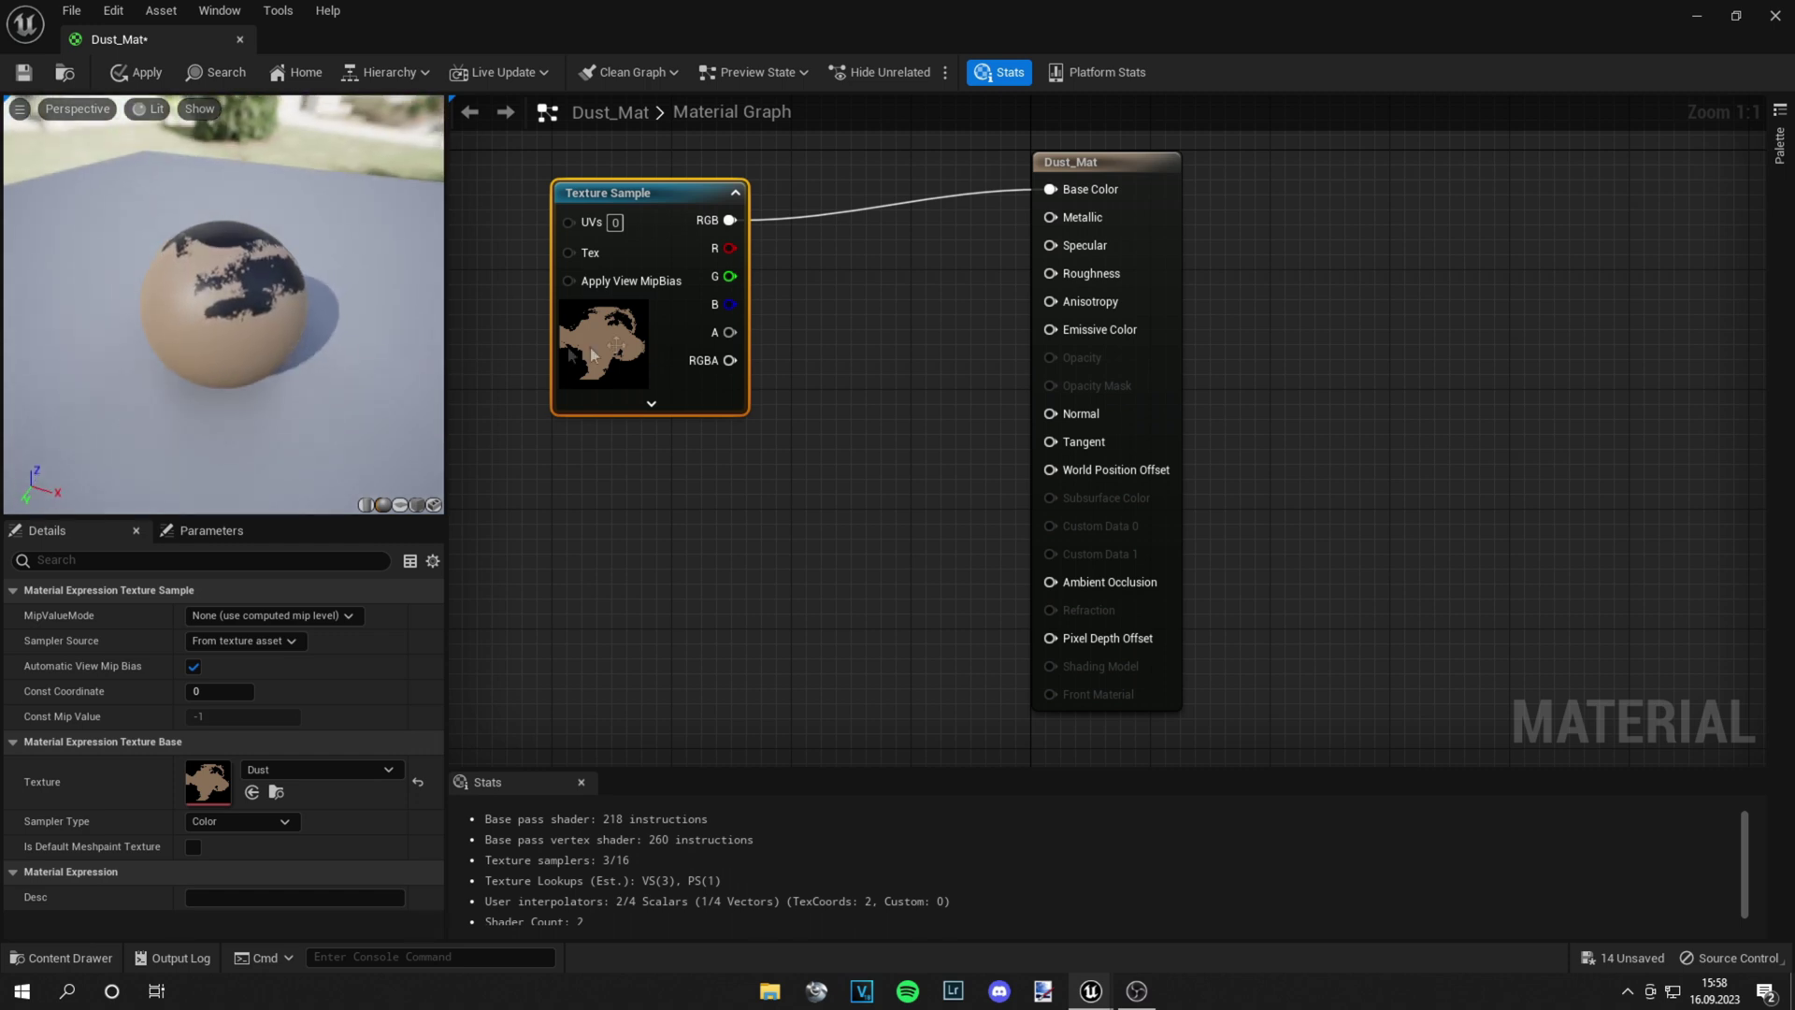
Connect the Texture Sample's alpha output to Opacity and set the material's Blend Mode to Translucent.
left_click(766, 320)
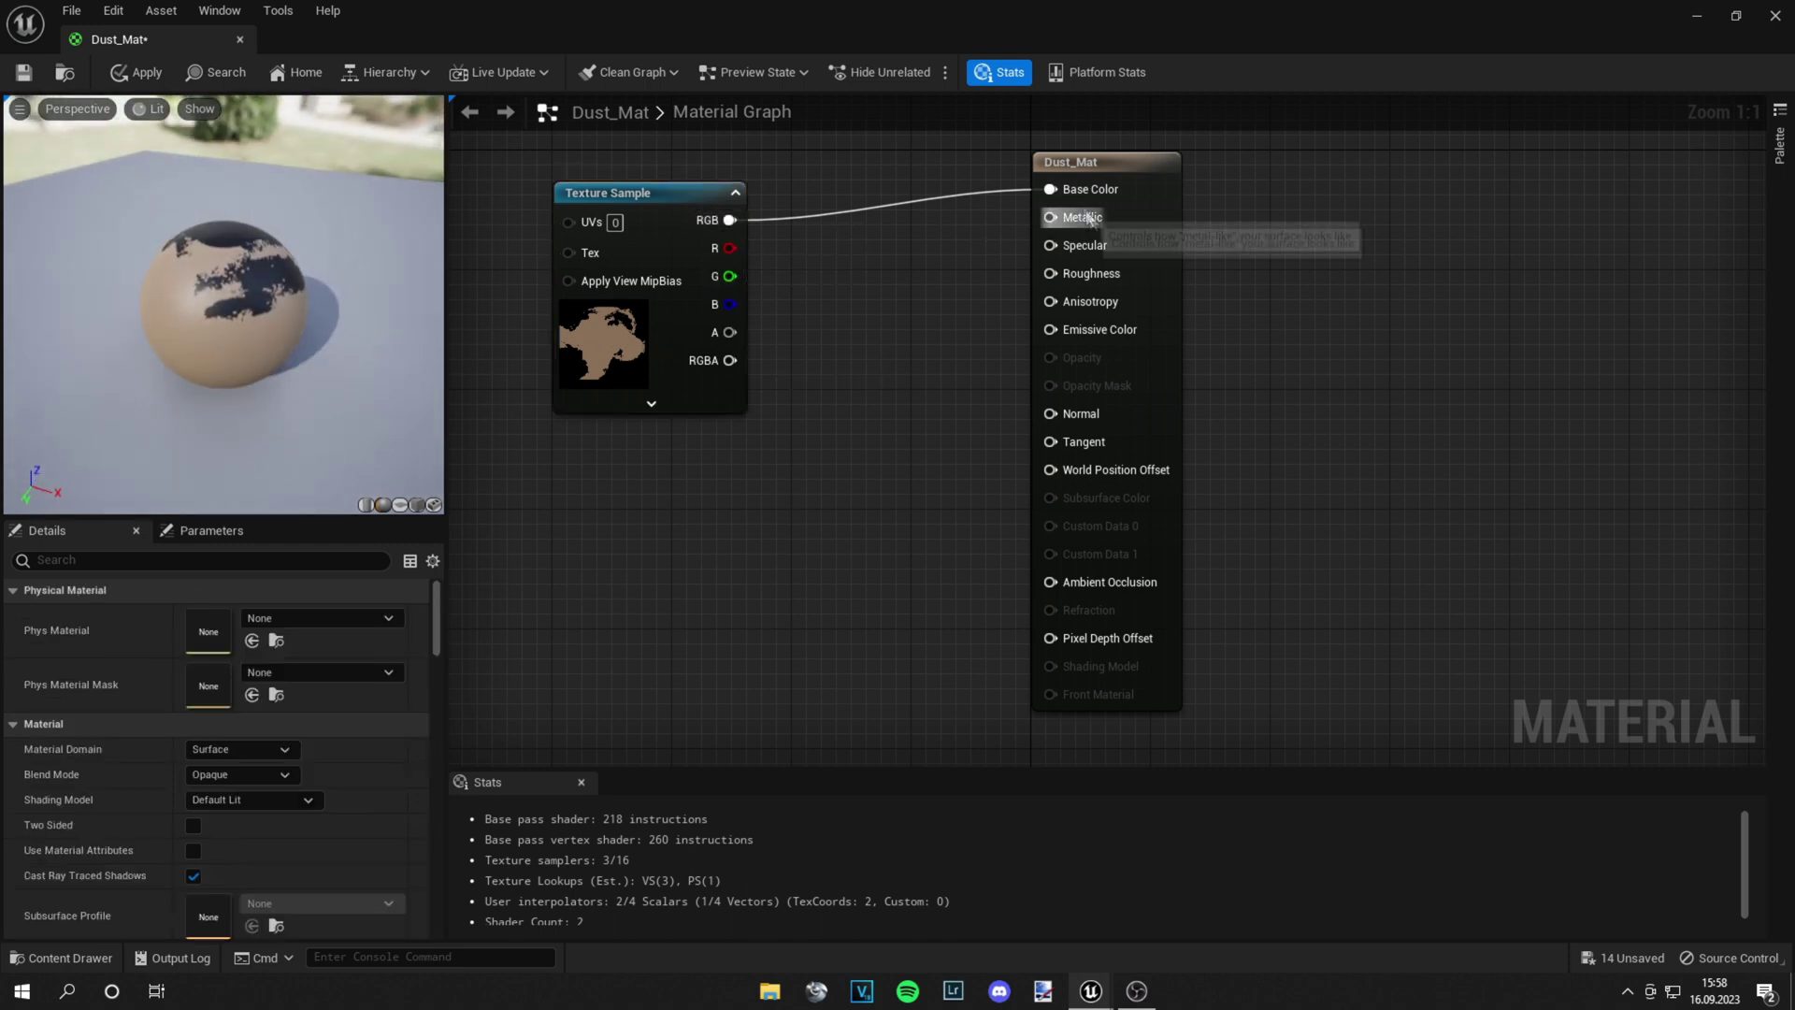
left_click_drag(730, 332, 1075, 355)
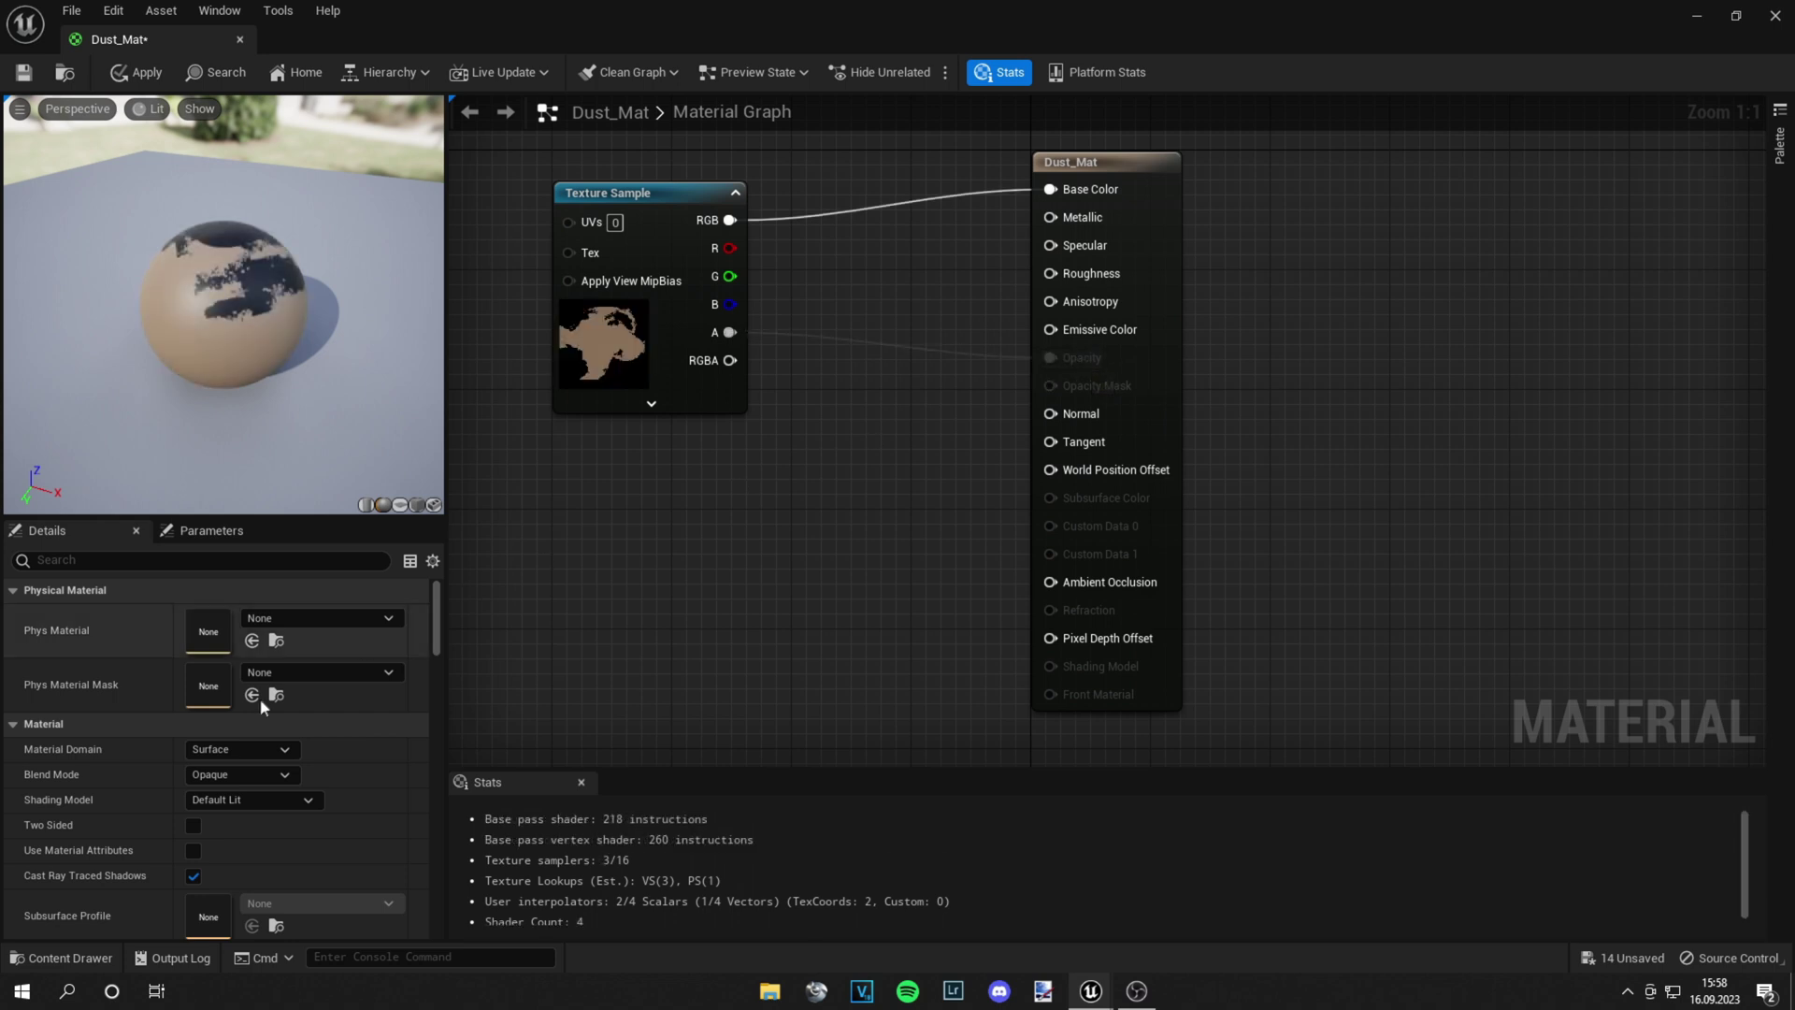
left_click(260, 776)
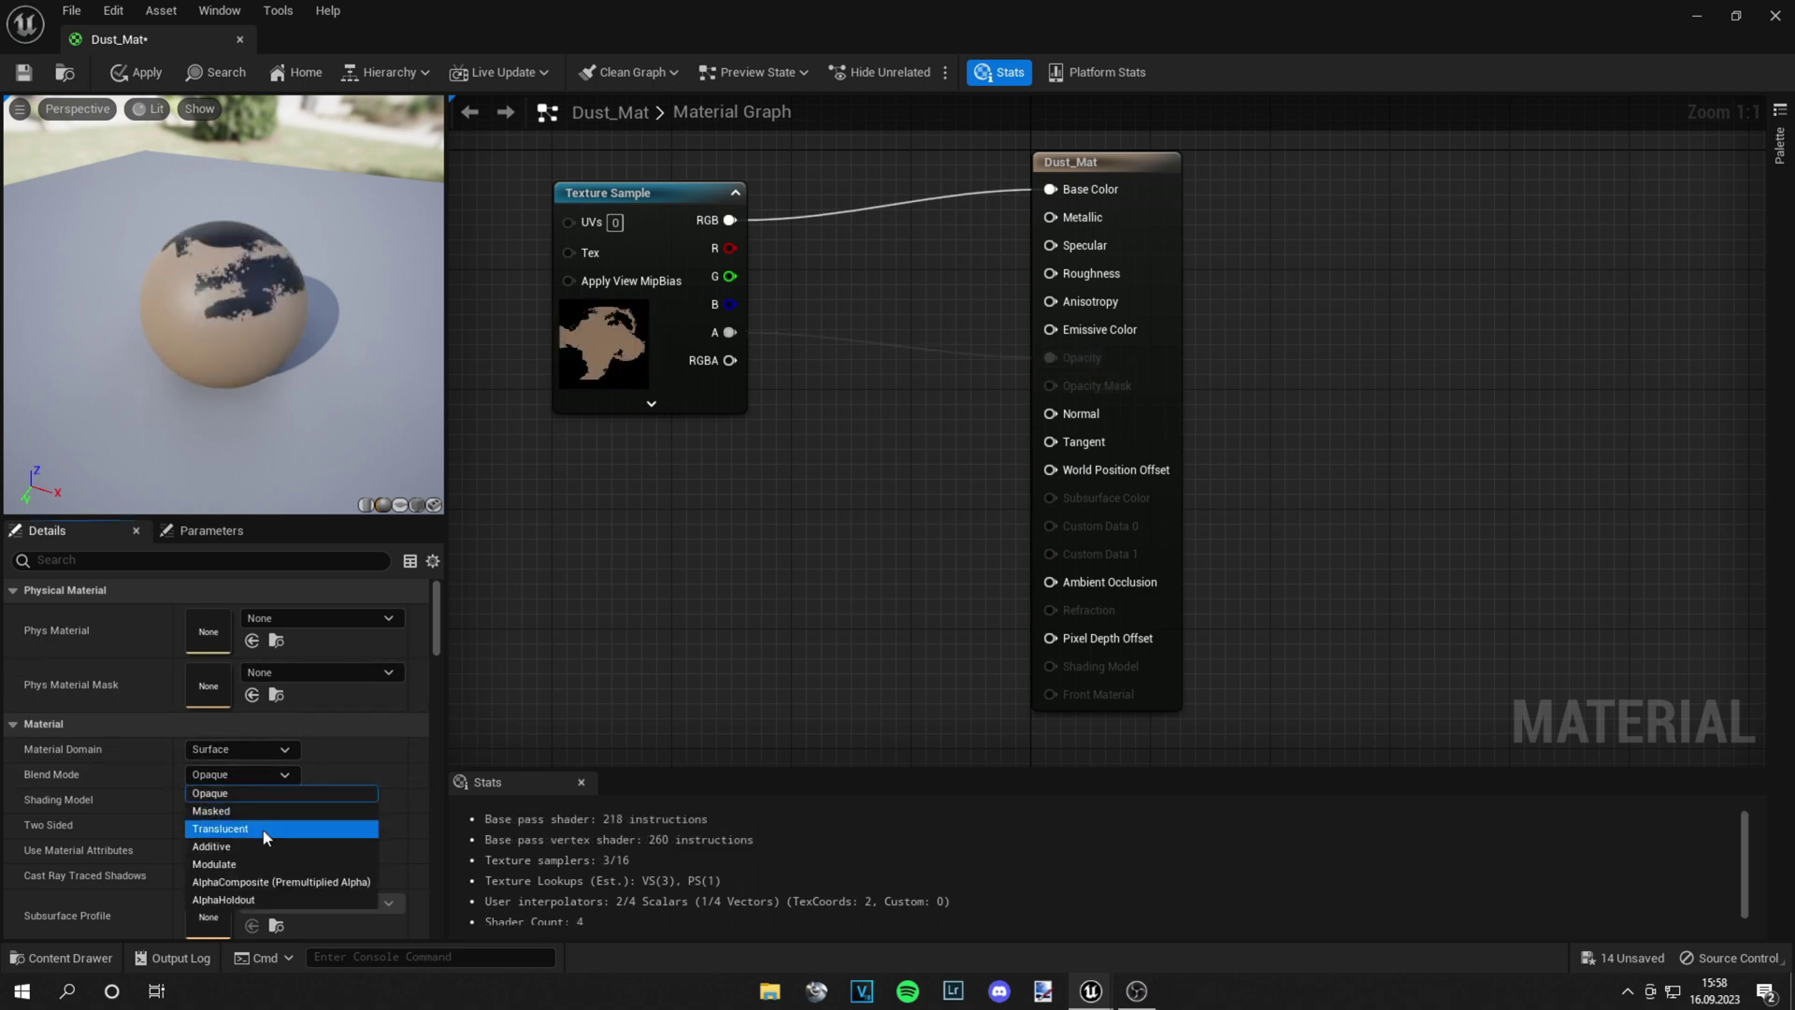
left_click(225, 828)
left_click_drag(262, 340, 227, 328)
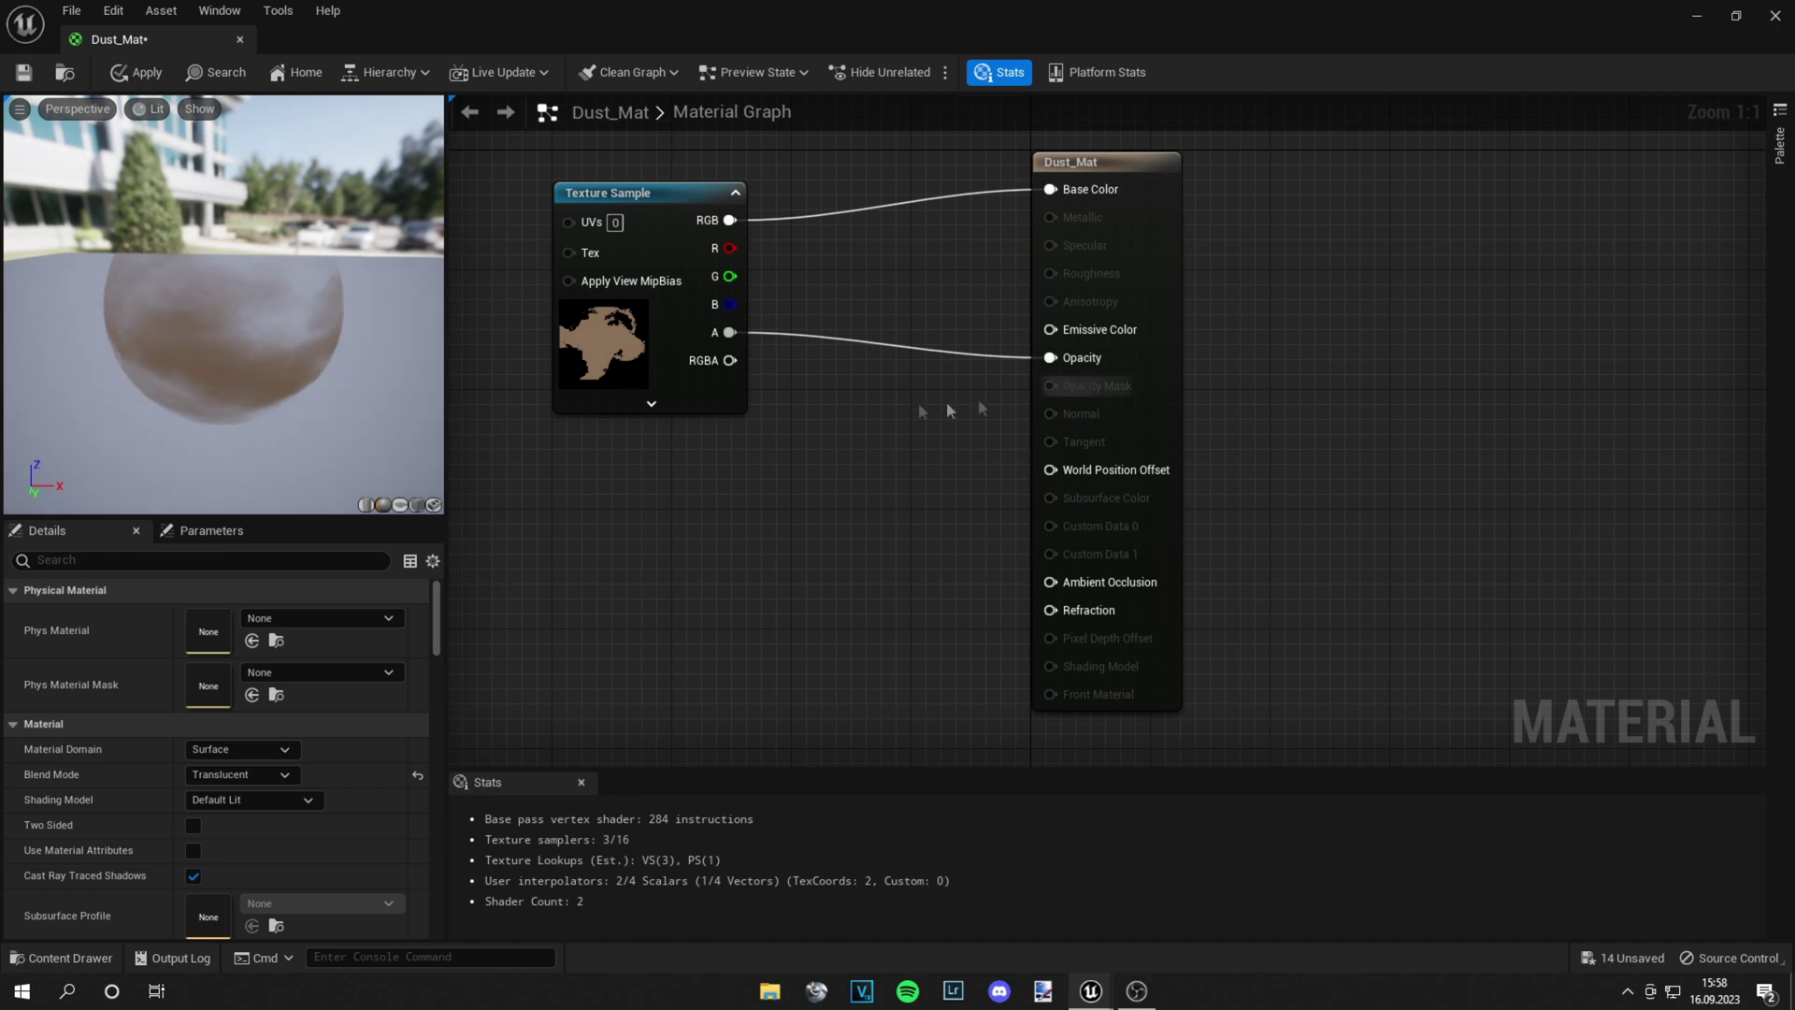
Add a Multiply node and wire it between the Texture Sample's alpha output and the Opacity input.
right_click(827, 397)
type("mult")
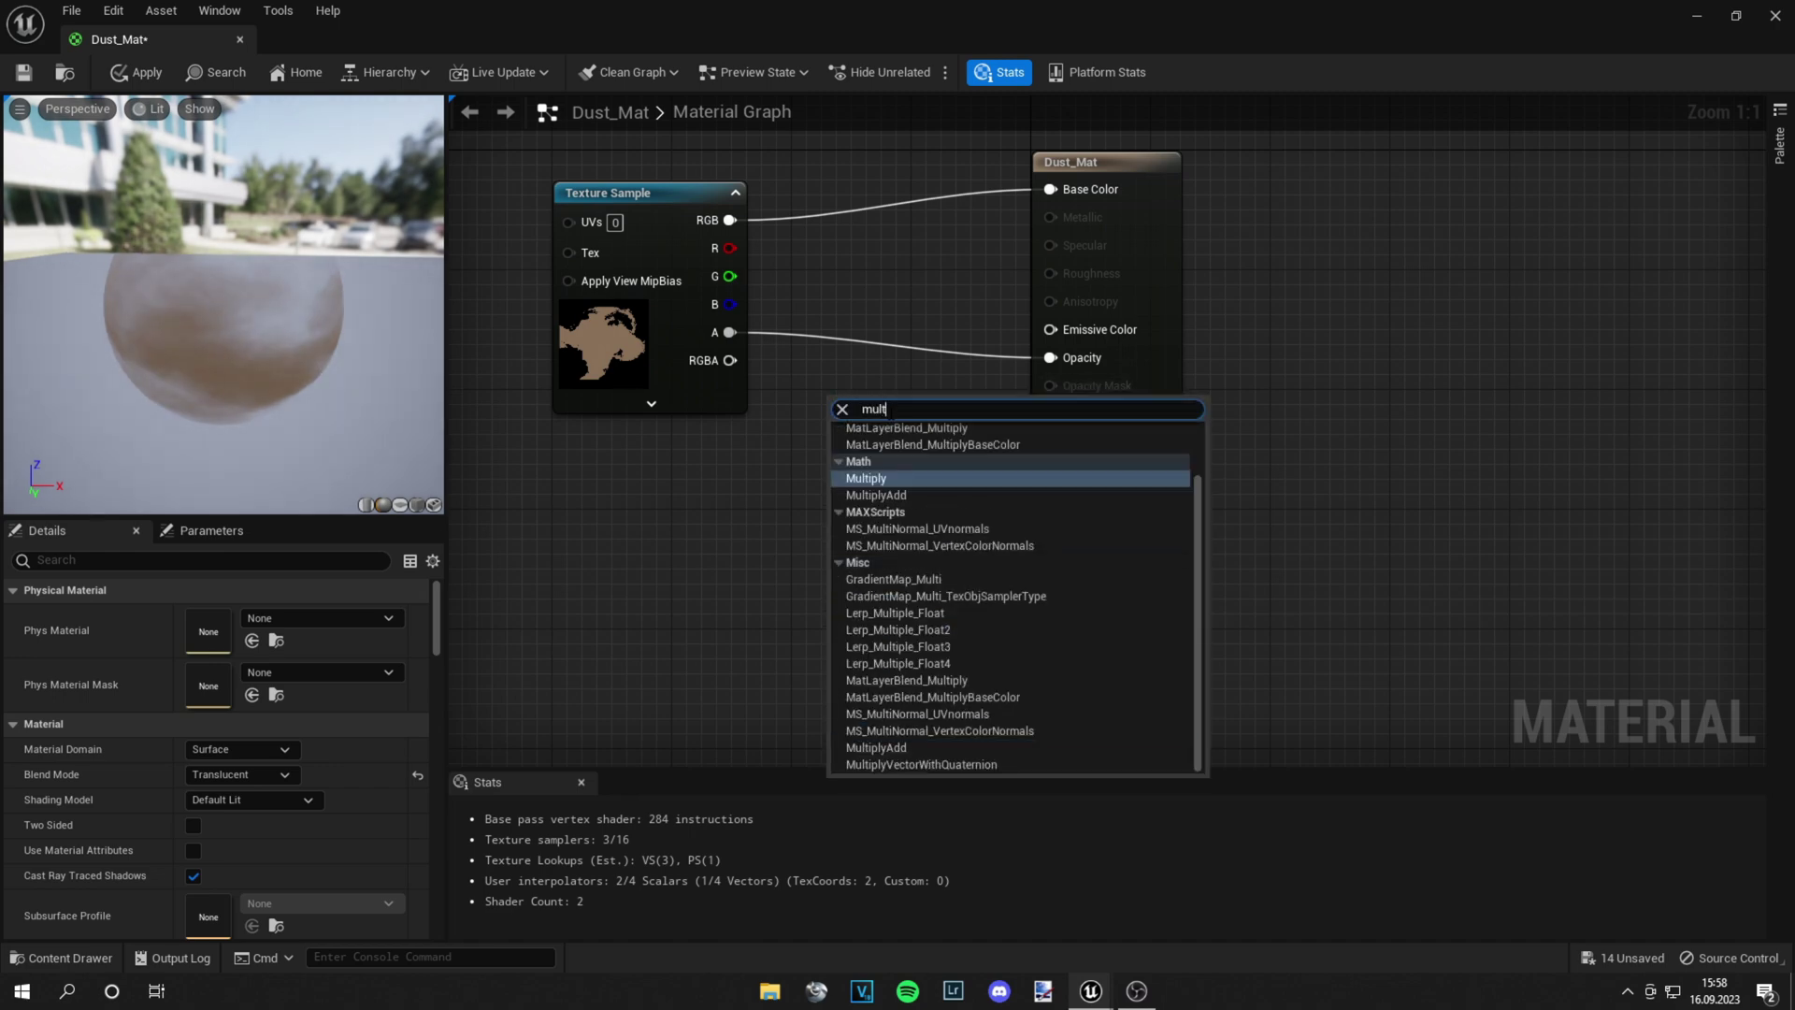
key("Return")
left_click_drag(884, 404, 909, 330)
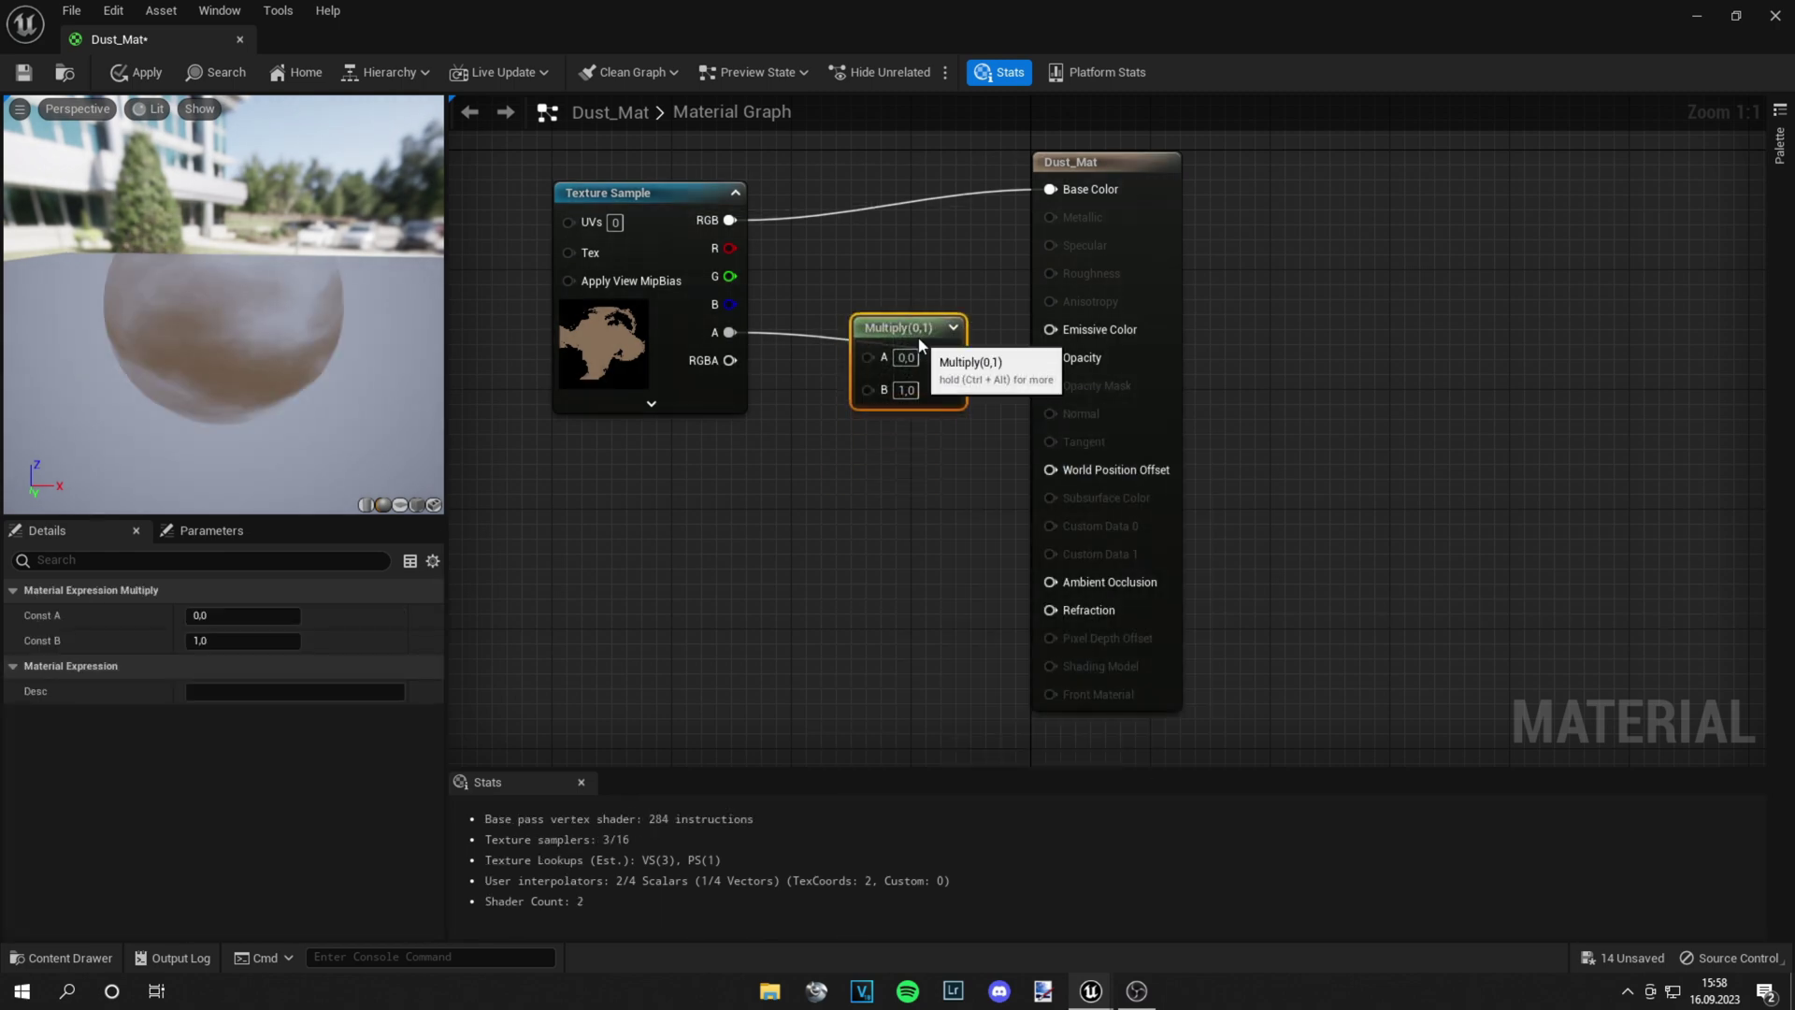
left_click_drag(729, 332, 1075, 371)
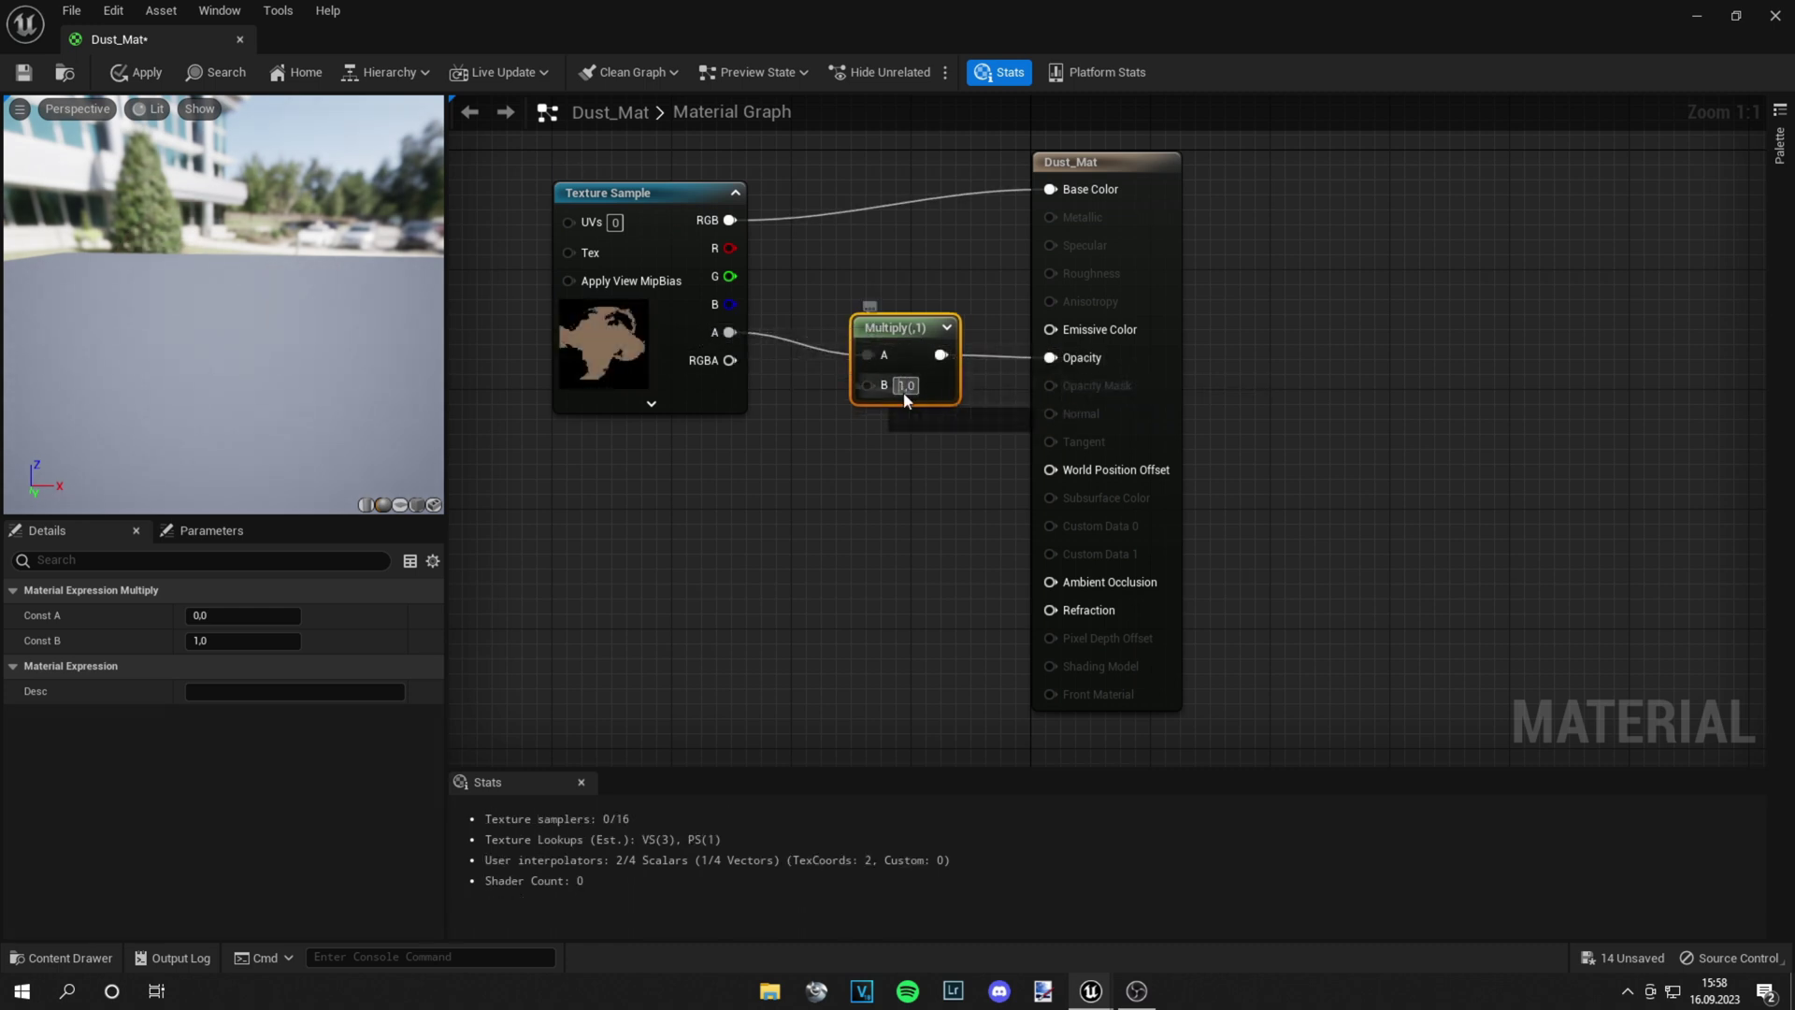
Set the Multiply node's B value to 2 and save the Dust_Mat material.
left_click(906, 386)
type("2")
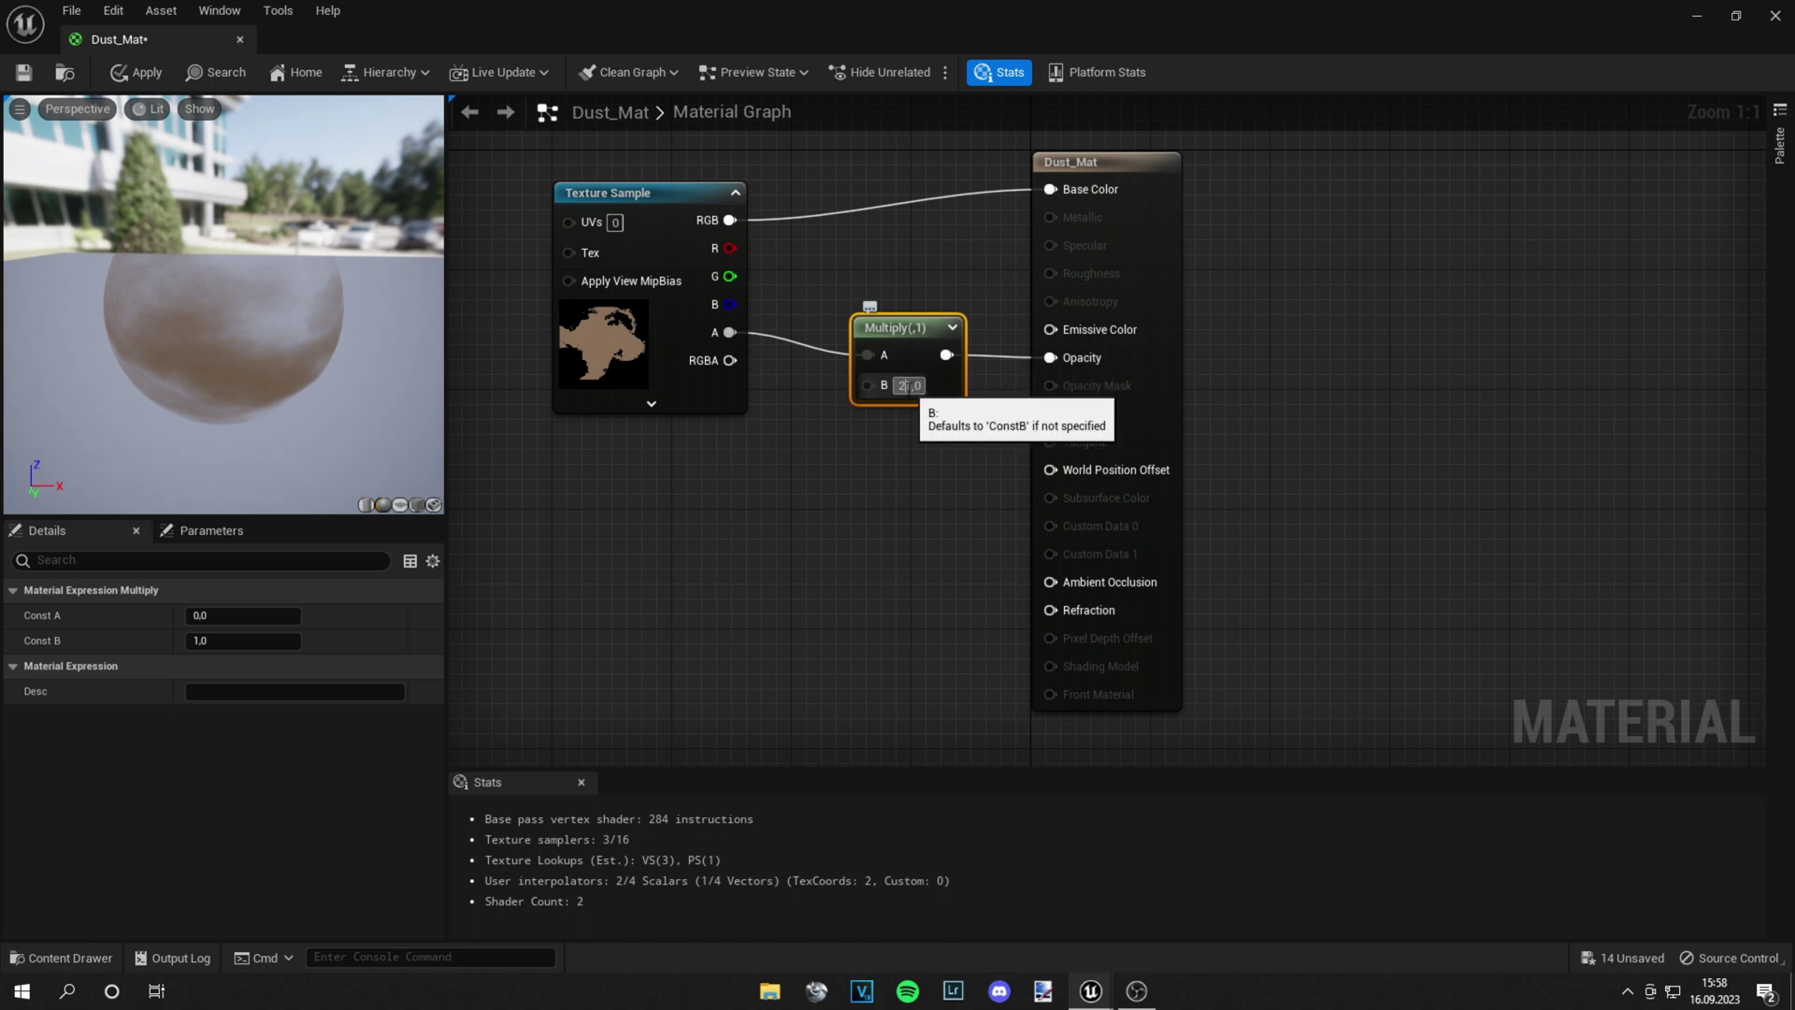
key("BackSpace")
key("Return")
left_click_drag(247, 349, 402, 294)
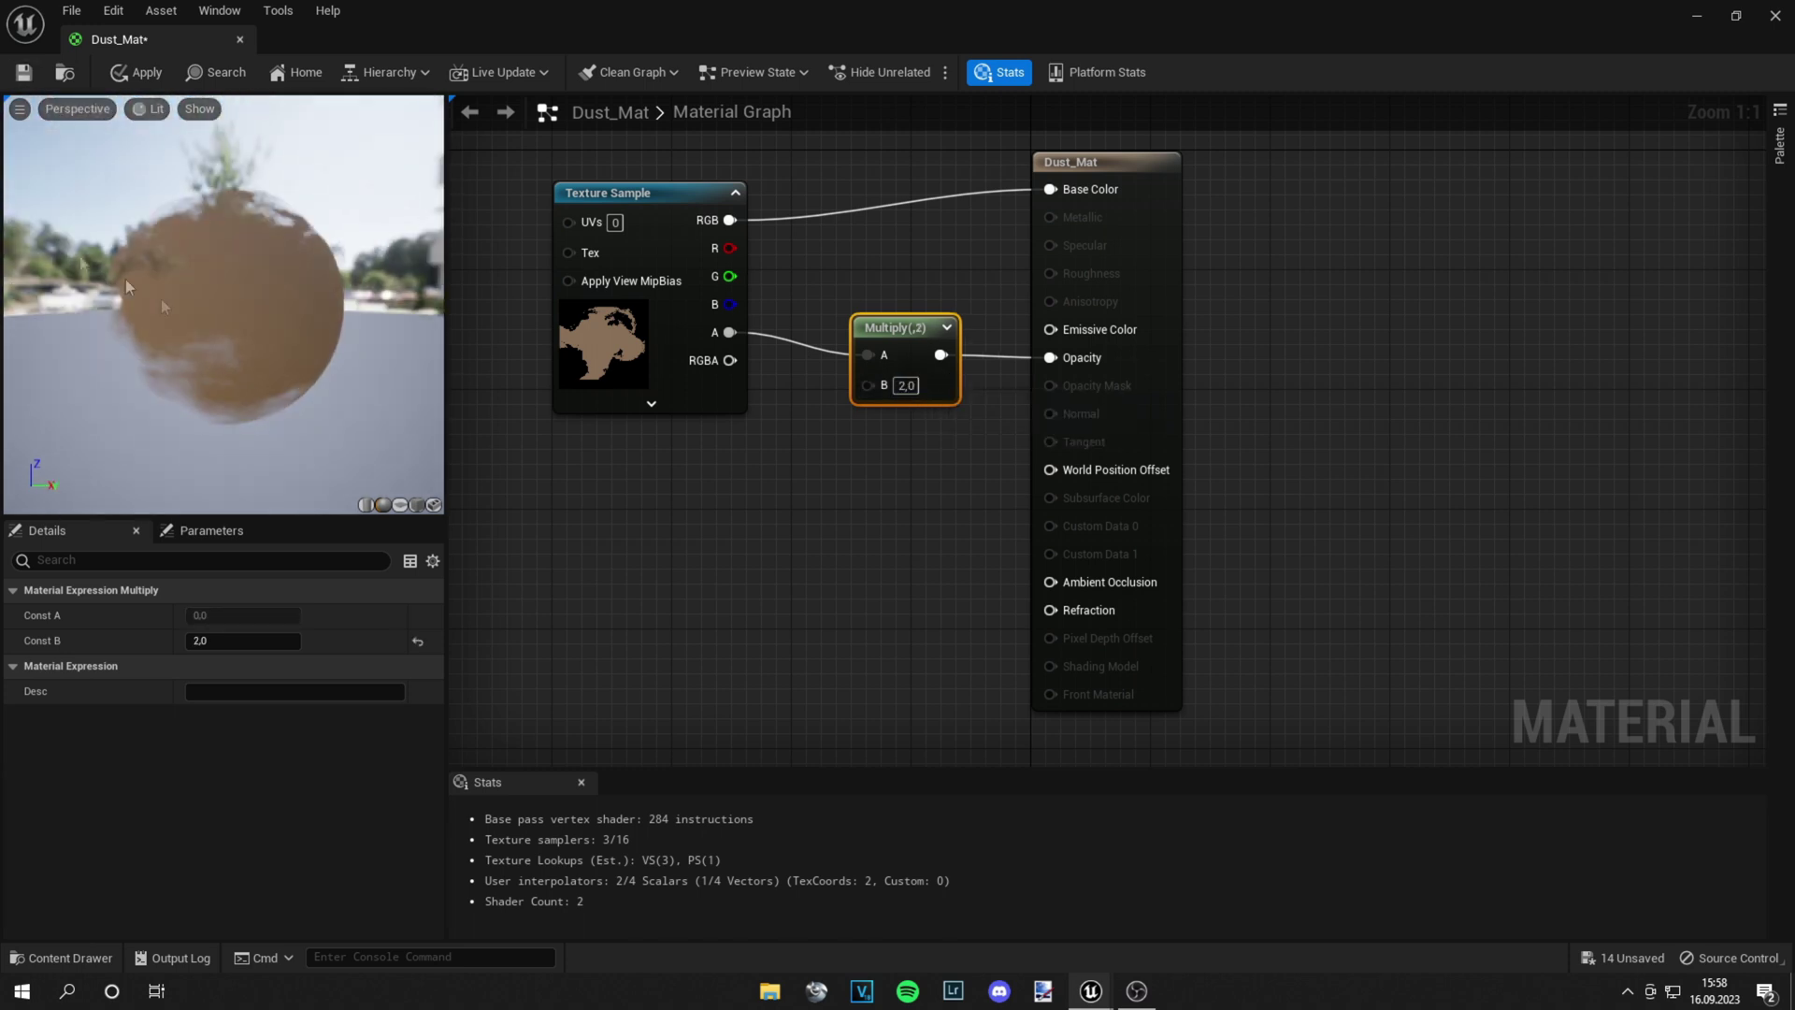
left_click(25, 73)
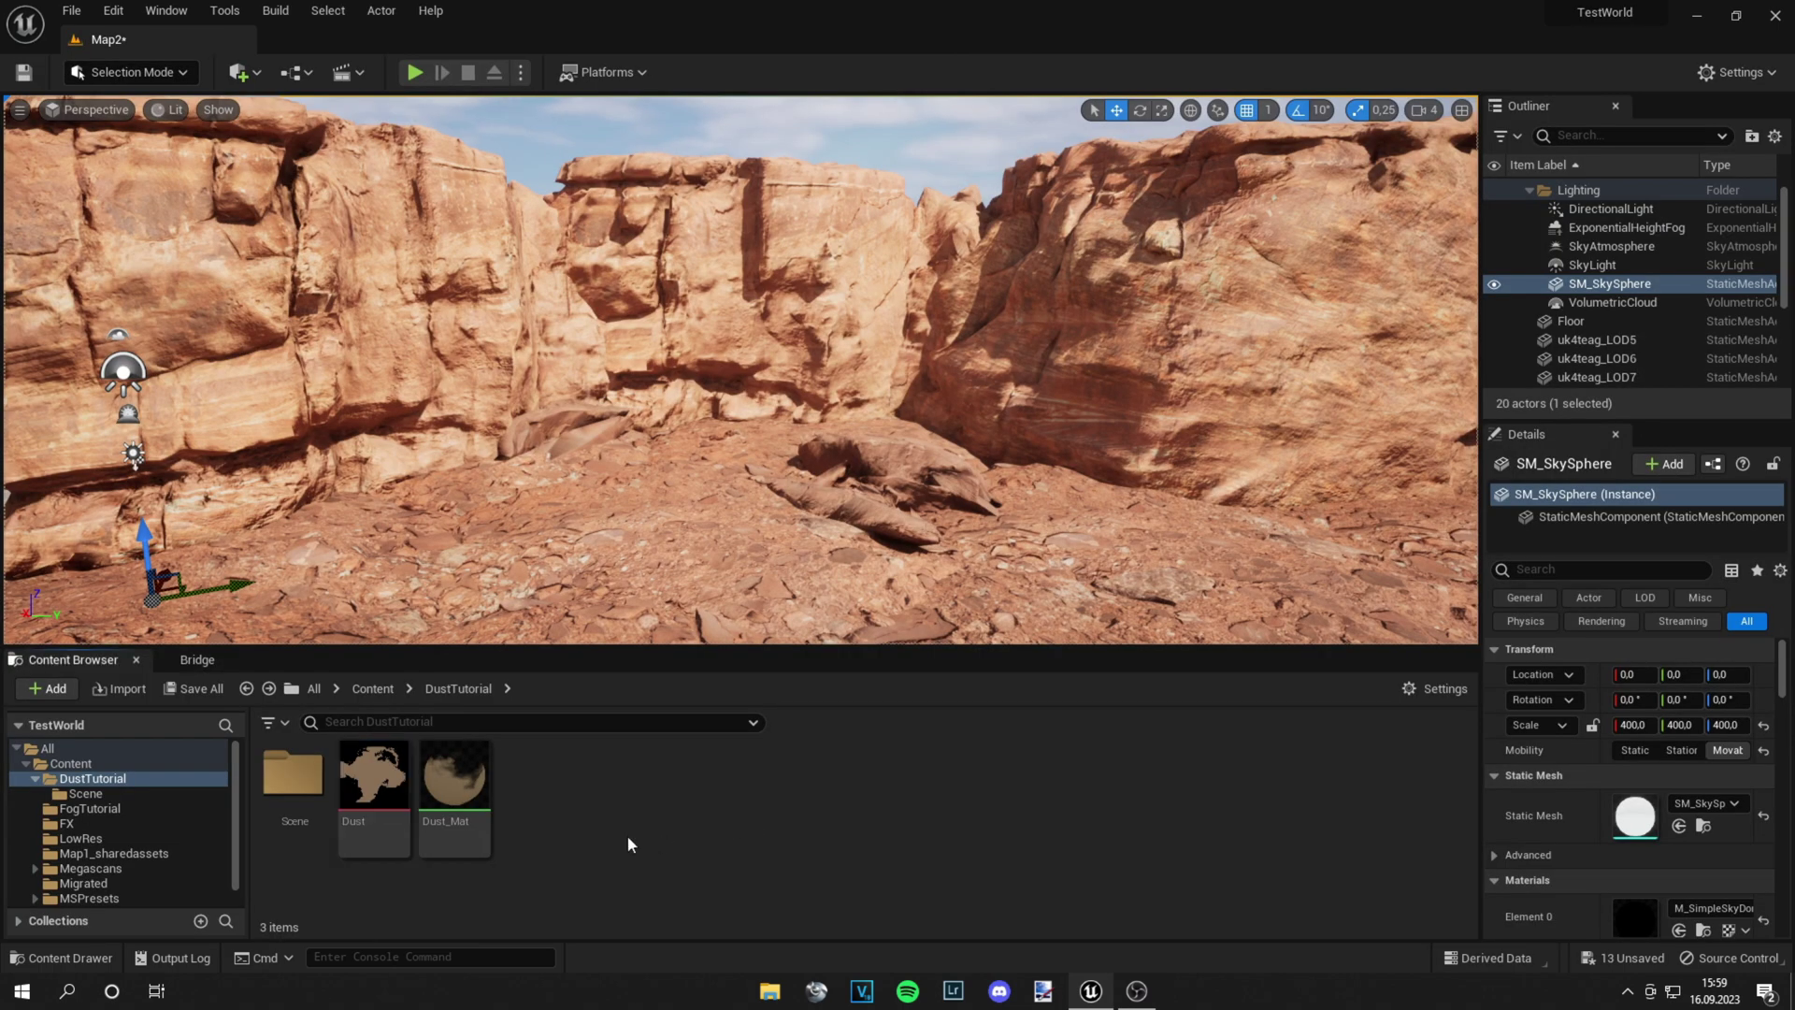
Start creating a Niagara System asset in the DustTutorial folder.
right_click(590, 821)
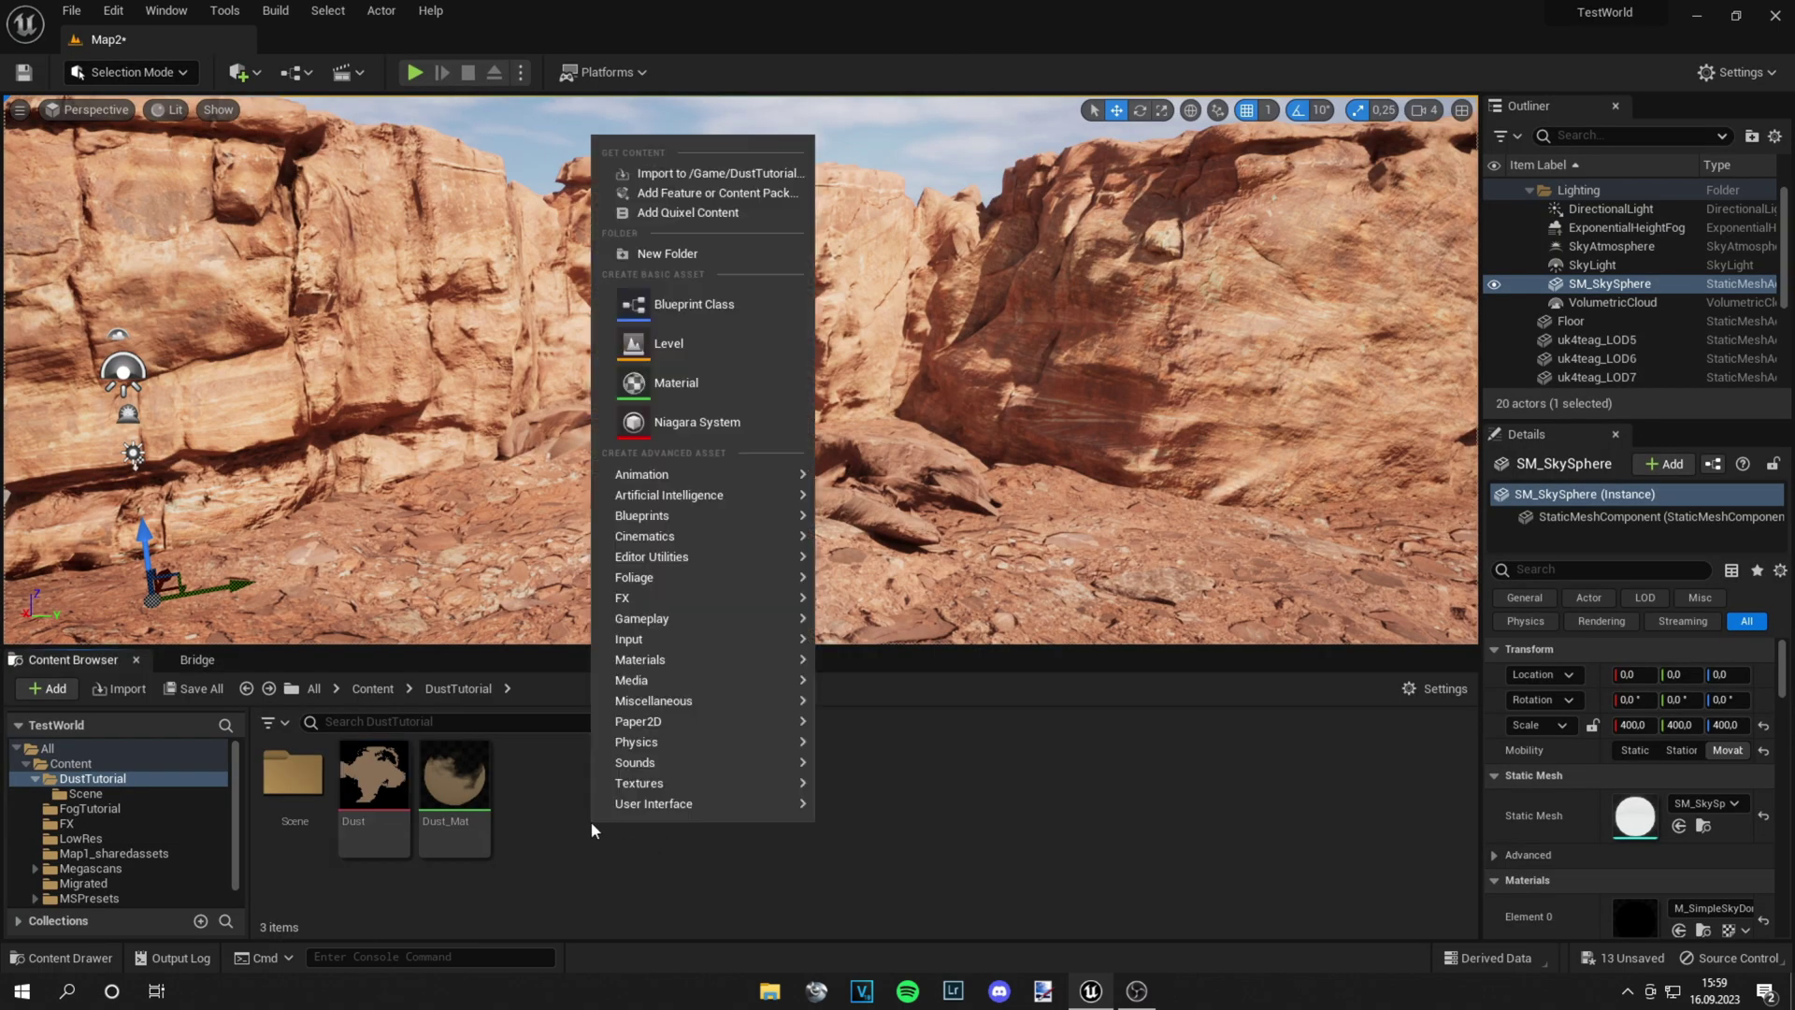
left_click(755, 417)
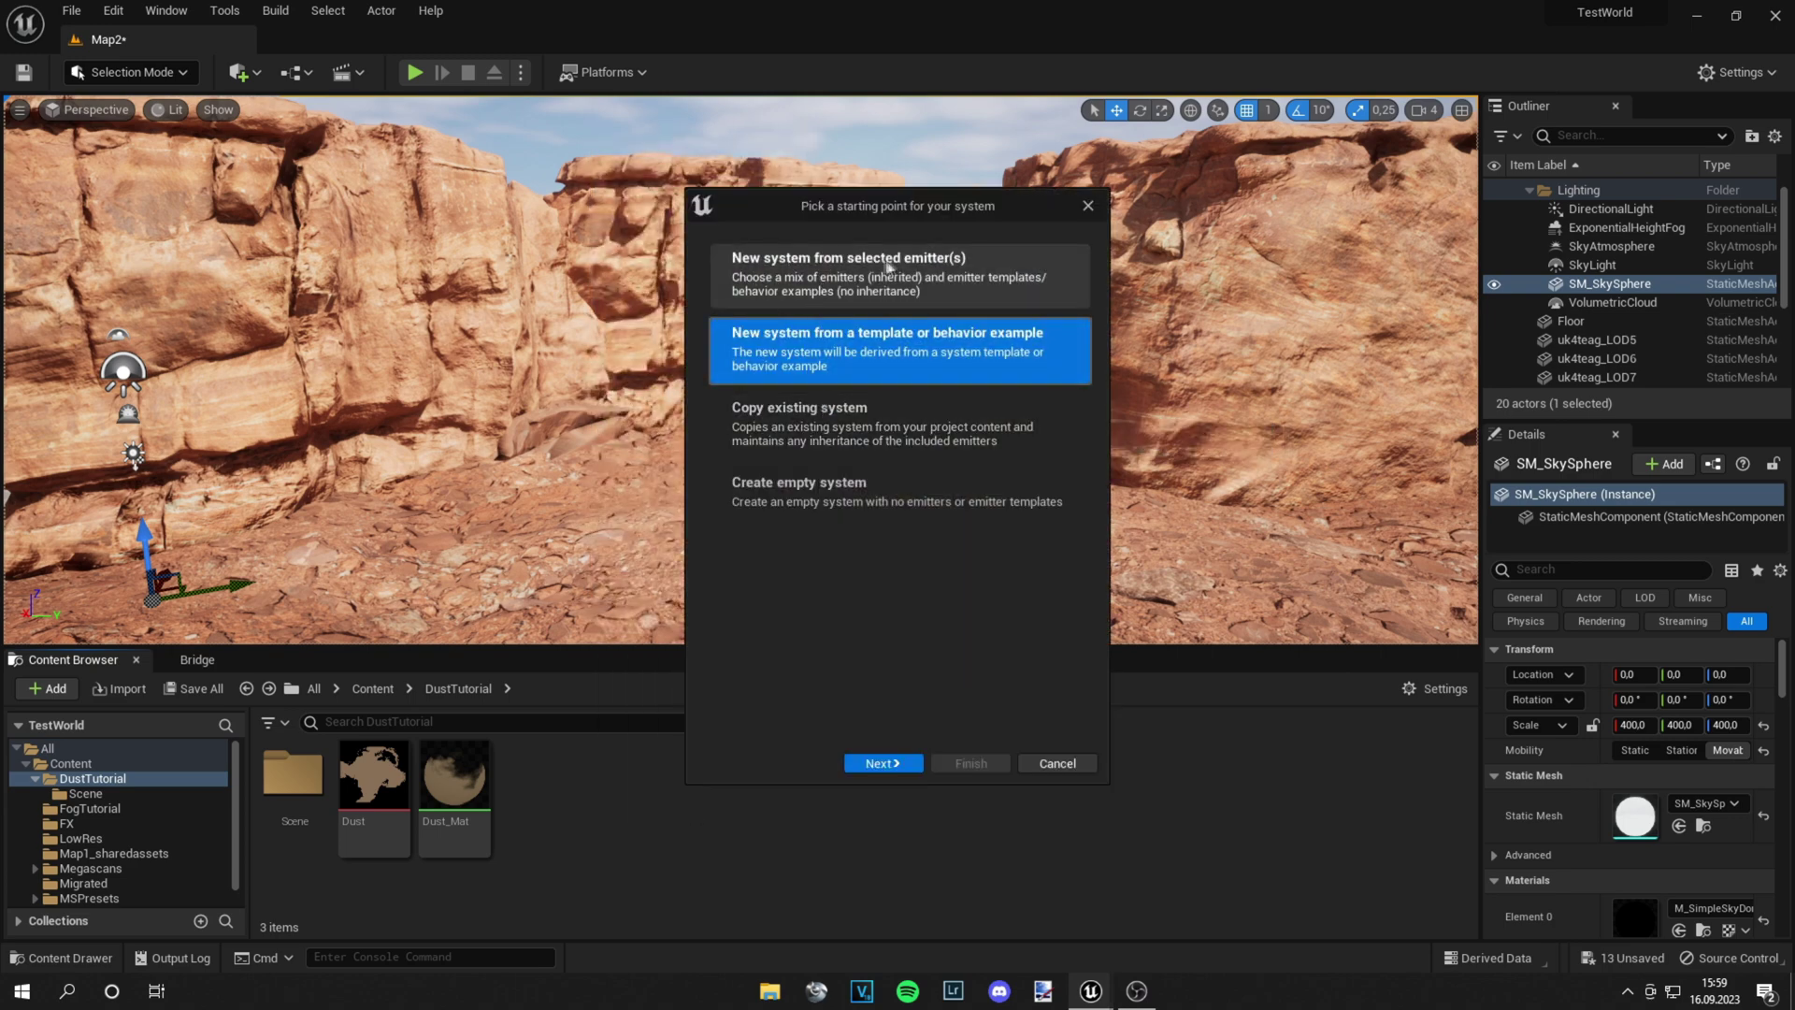
left_click(918, 265)
left_click(905, 348)
left_click(882, 763)
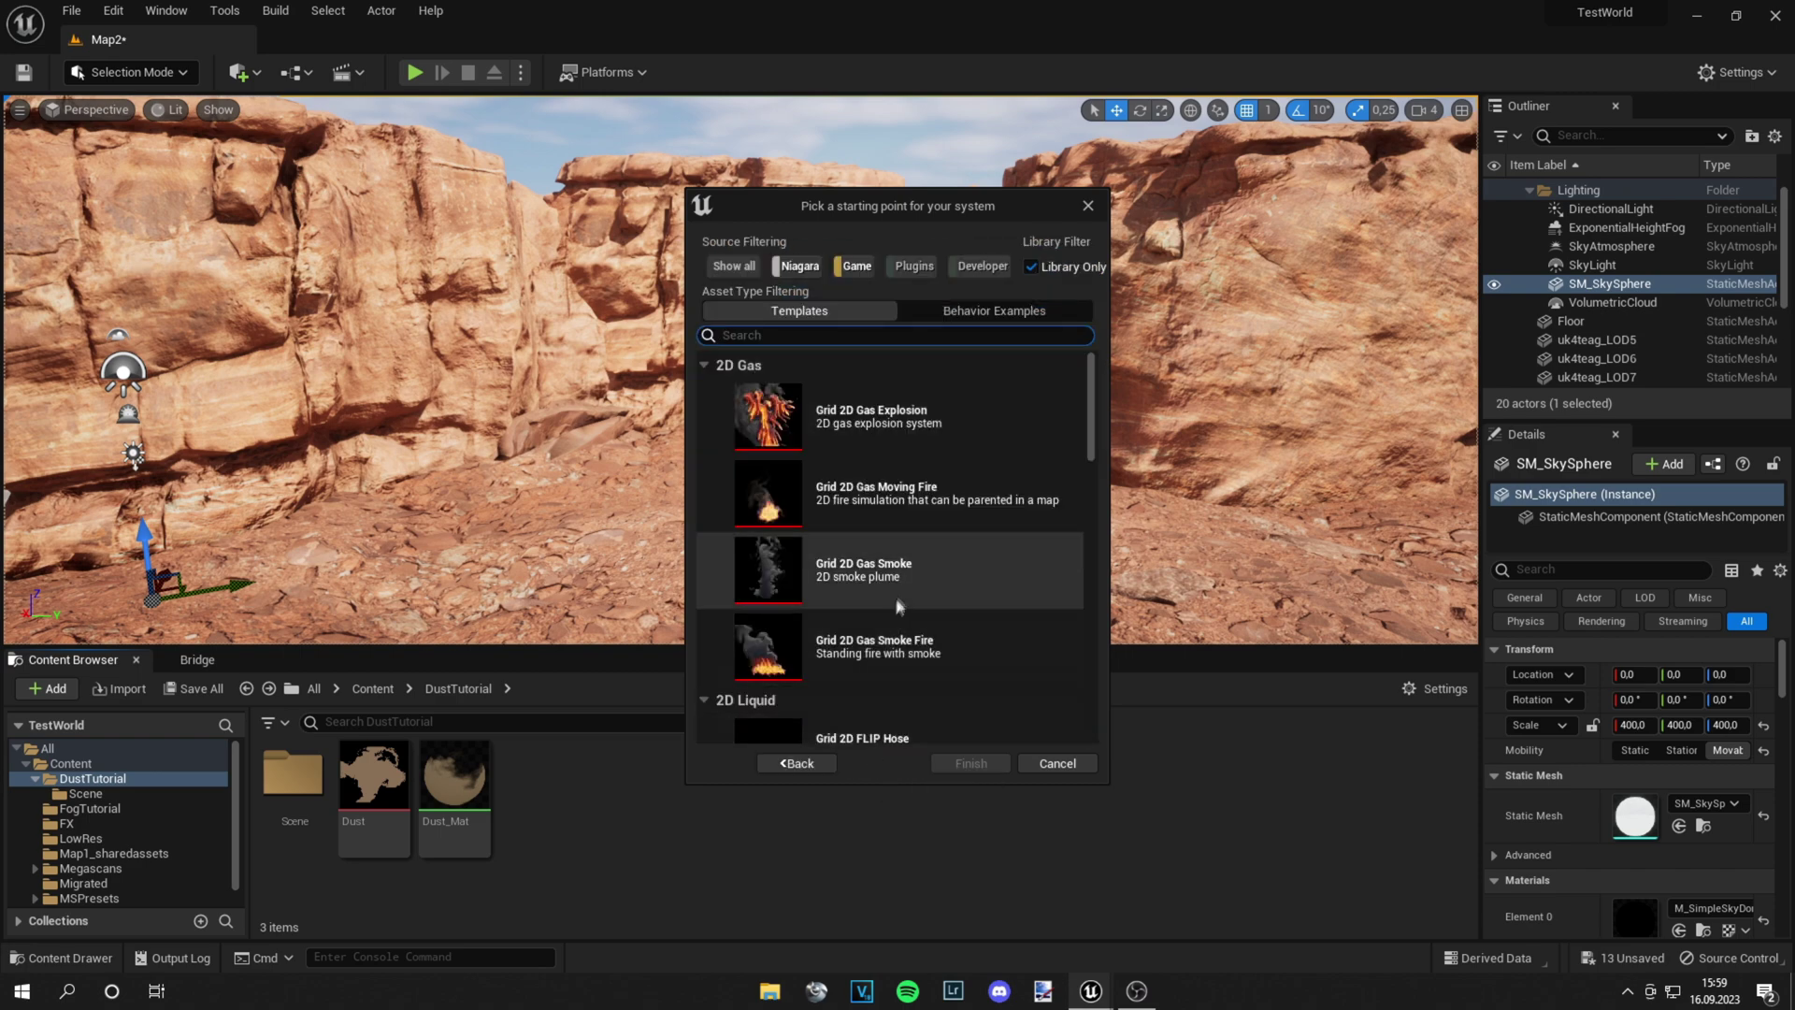
left_click_drag(1094, 398, 1096, 686)
left_click(1056, 762)
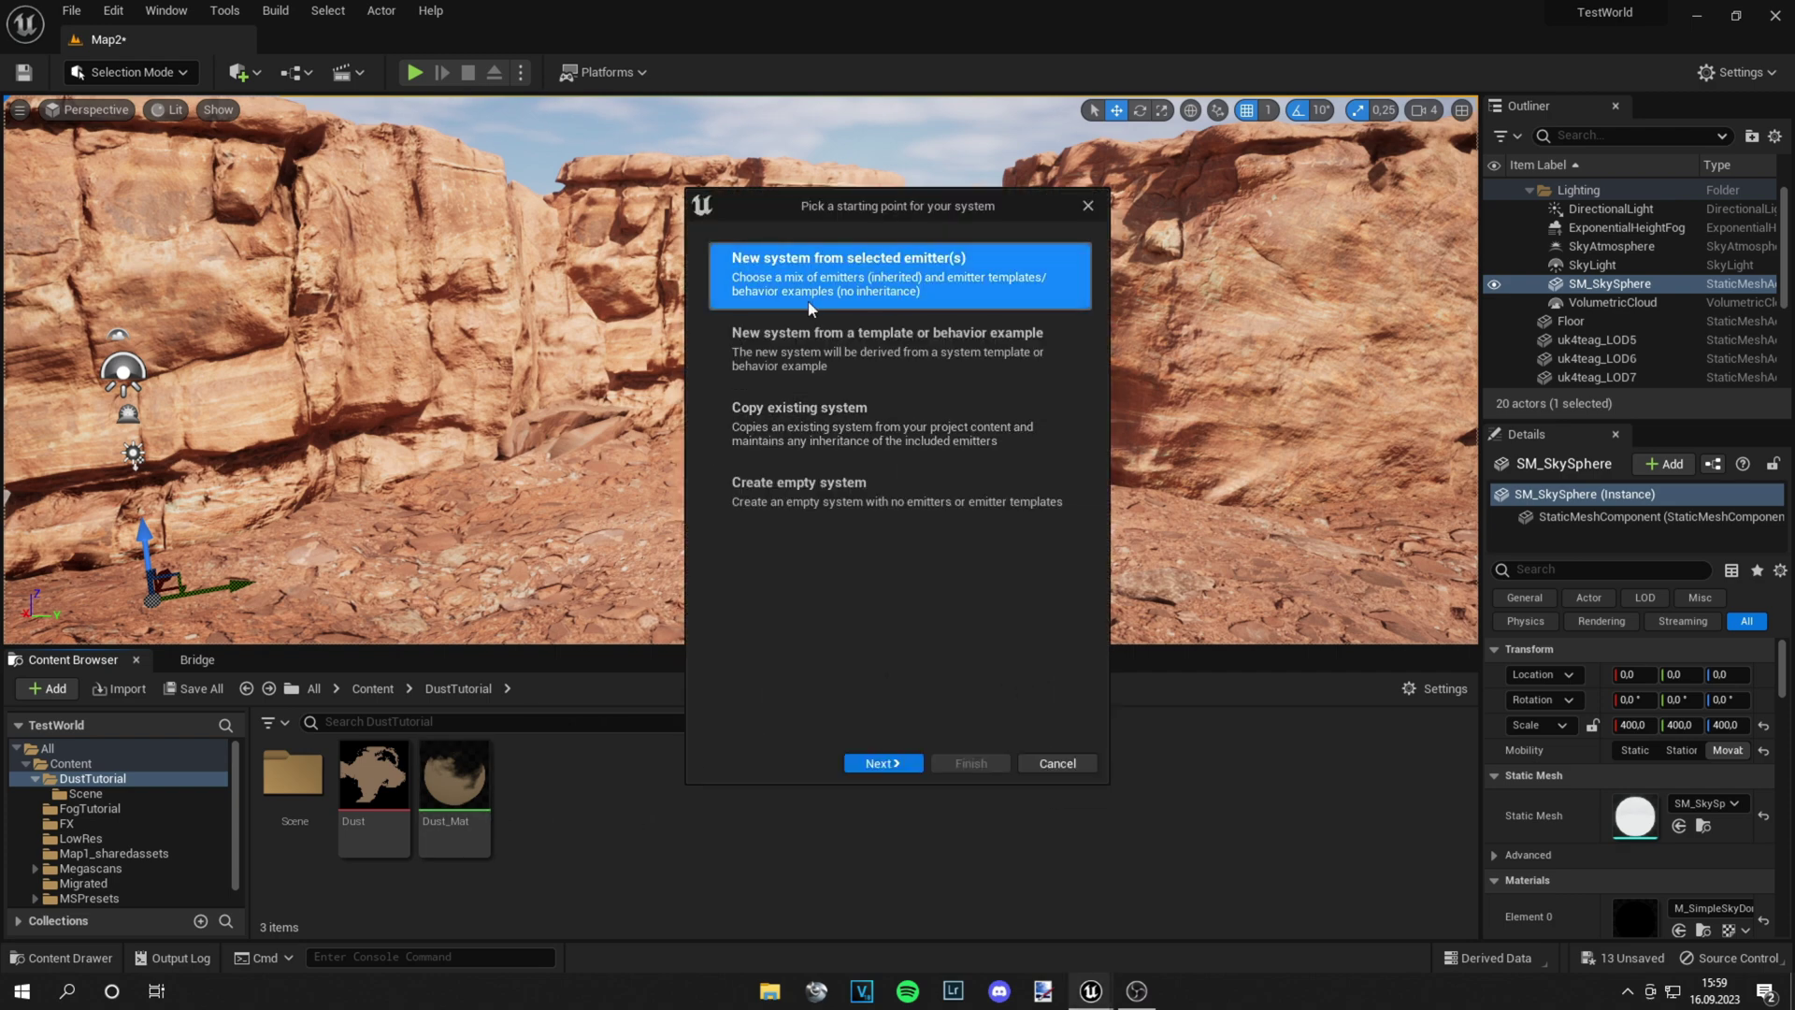
Build the new Niagara system from selected emitters, adding the Hanging Particulates template as its emitter.
left_click(882, 763)
left_click_drag(1094, 453, 1098, 576)
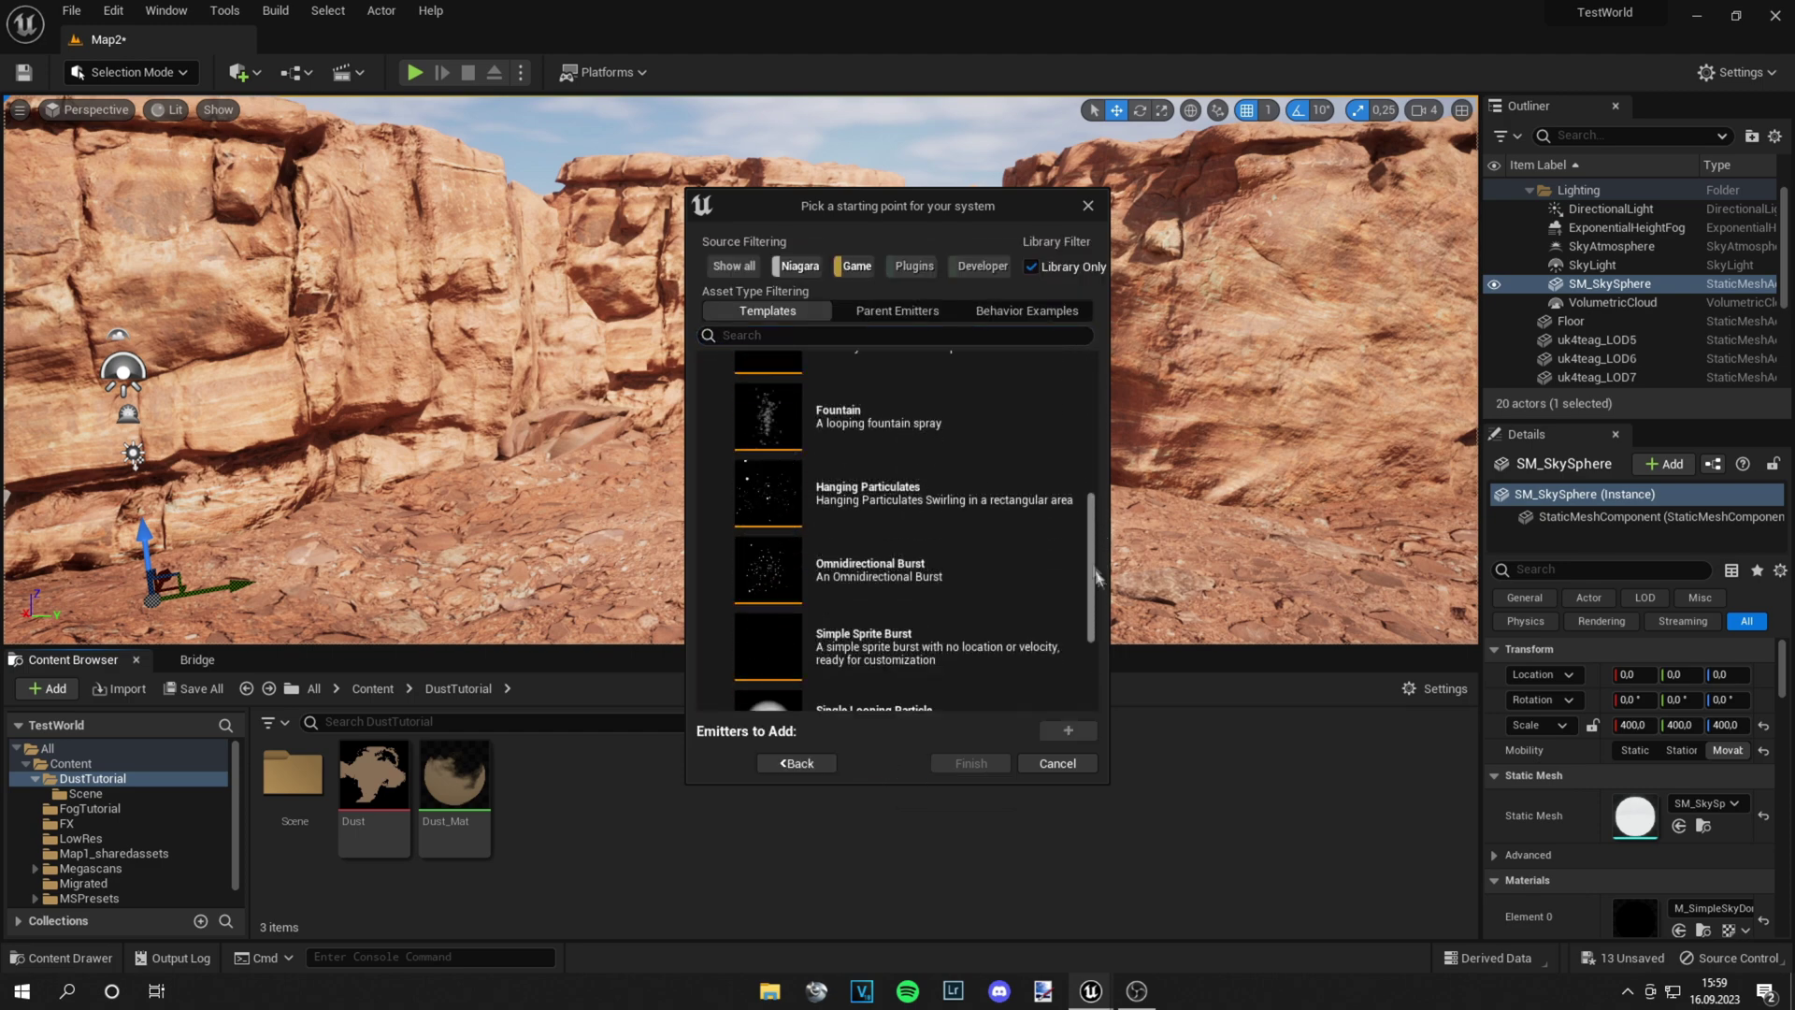
left_click(1017, 507)
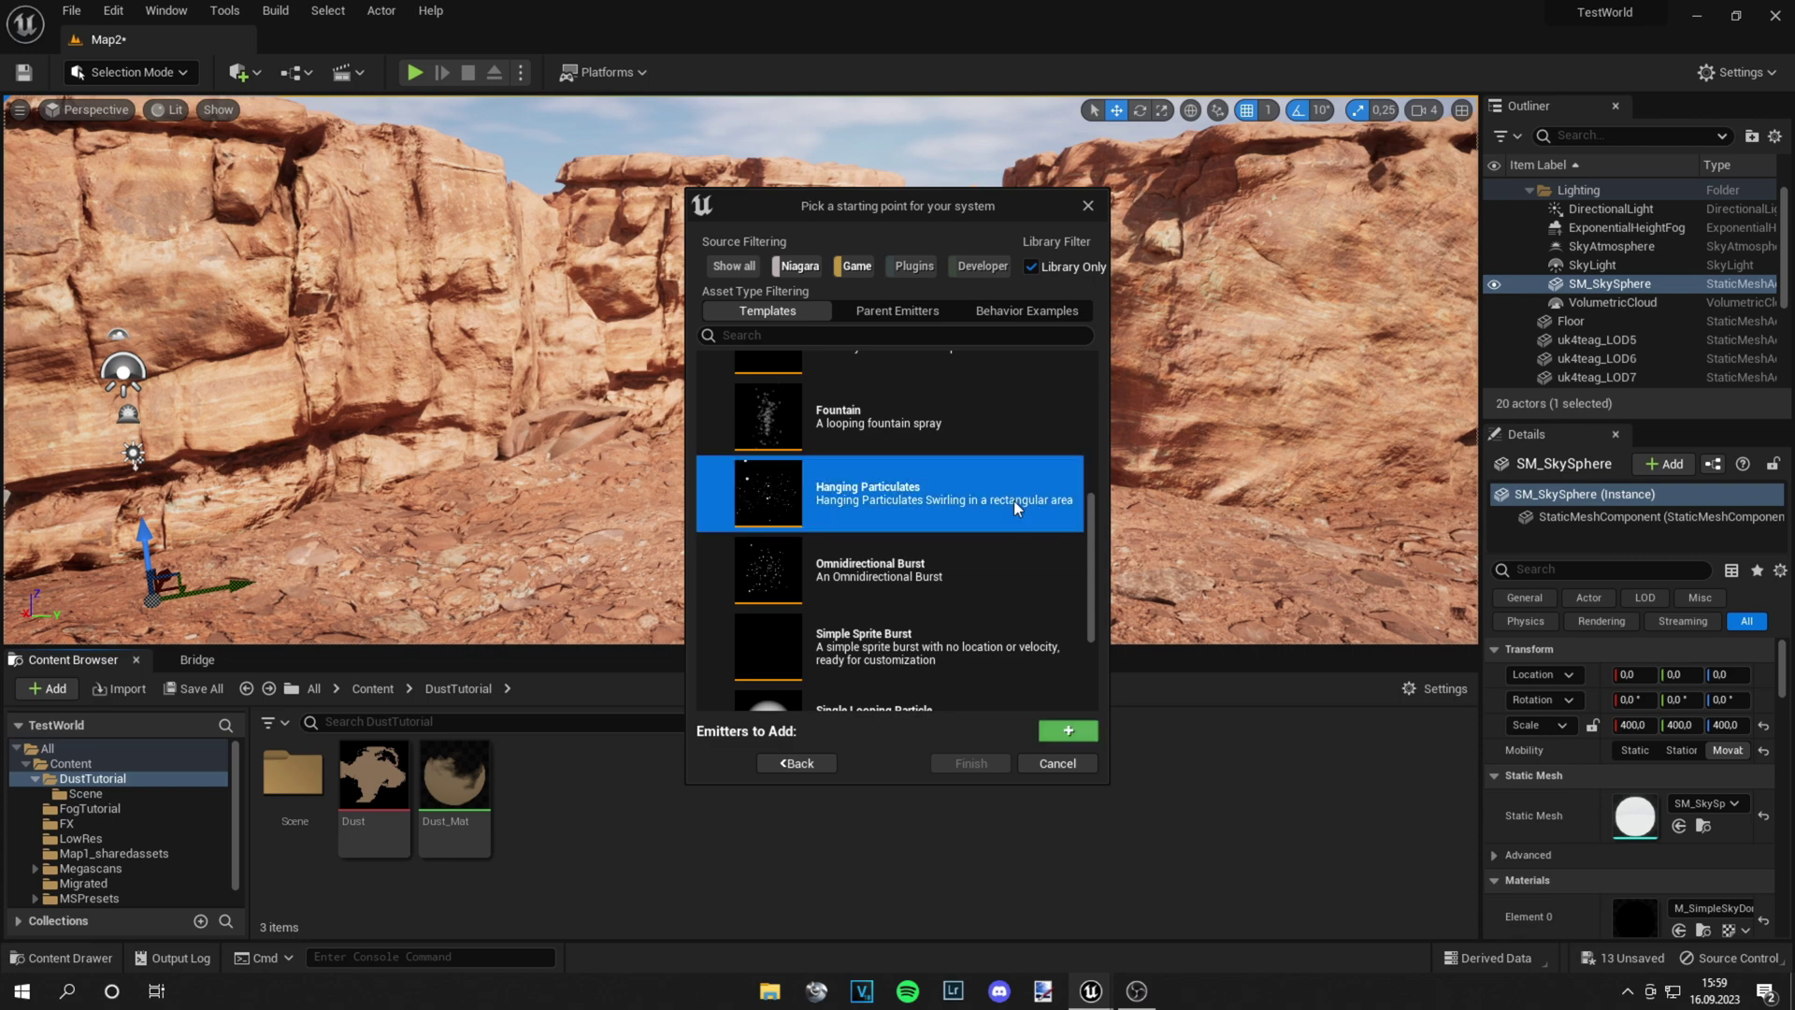
left_click(1056, 738)
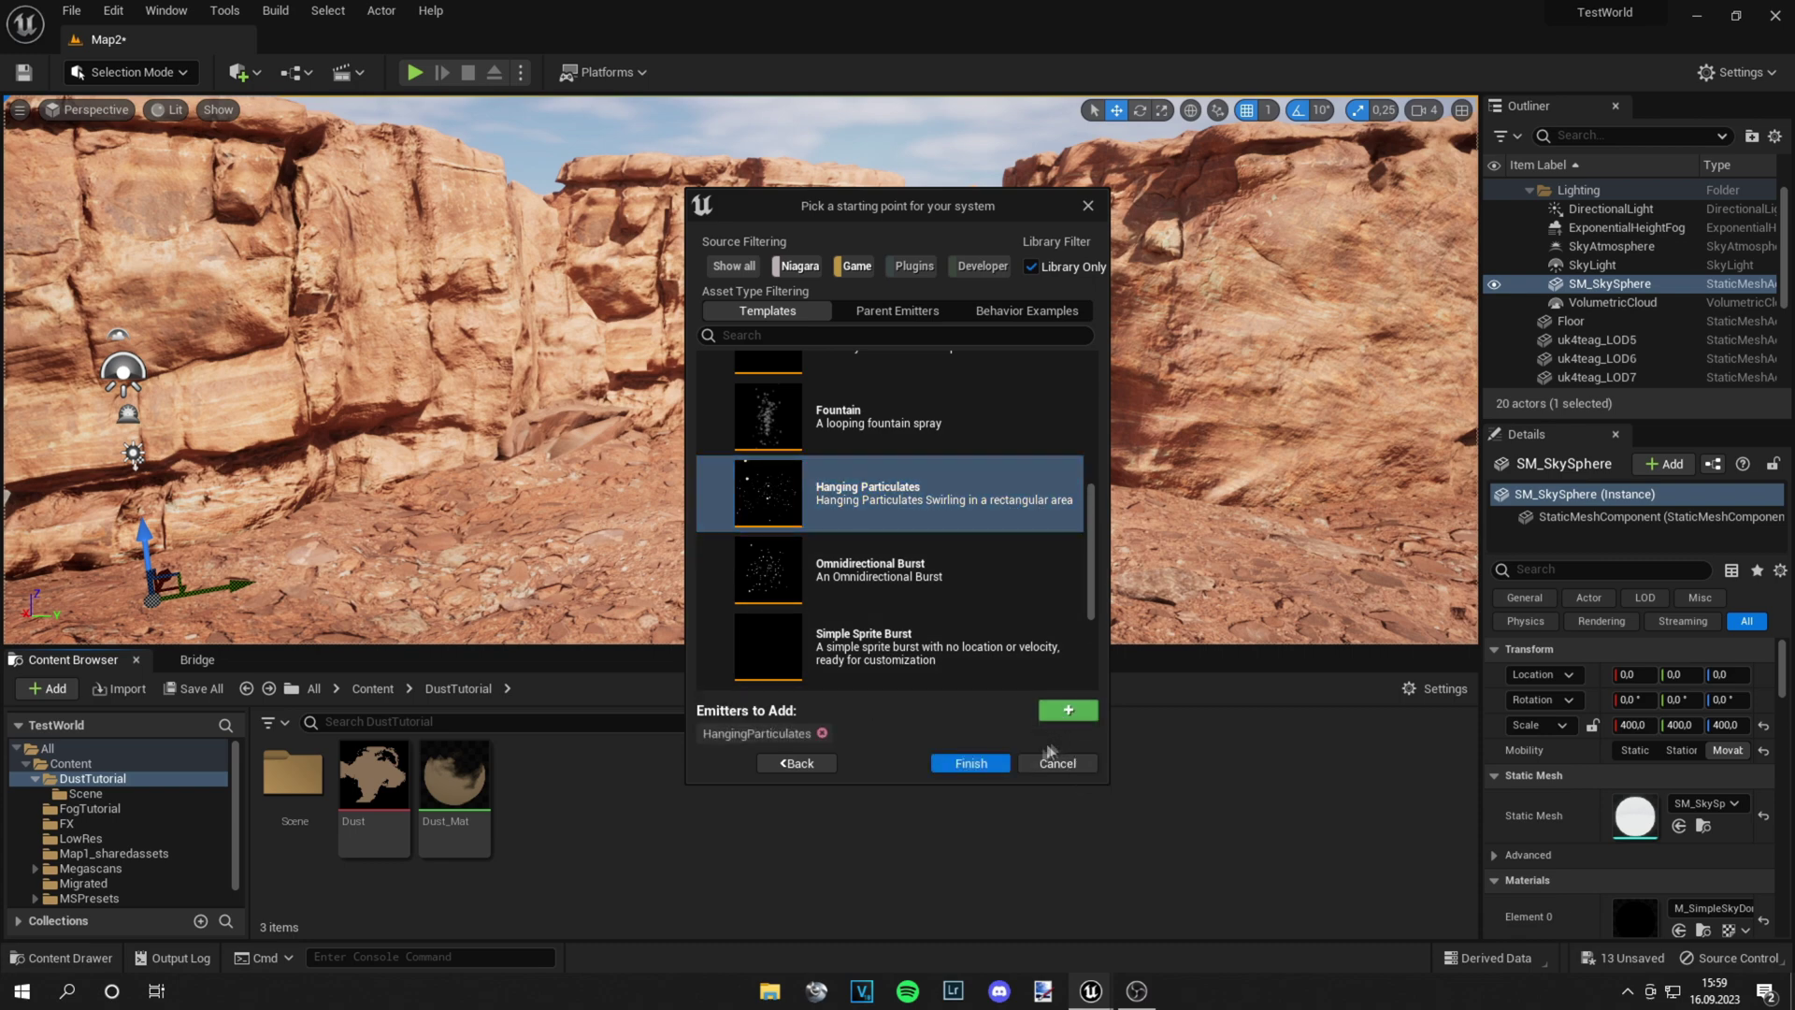
left_click(971, 763)
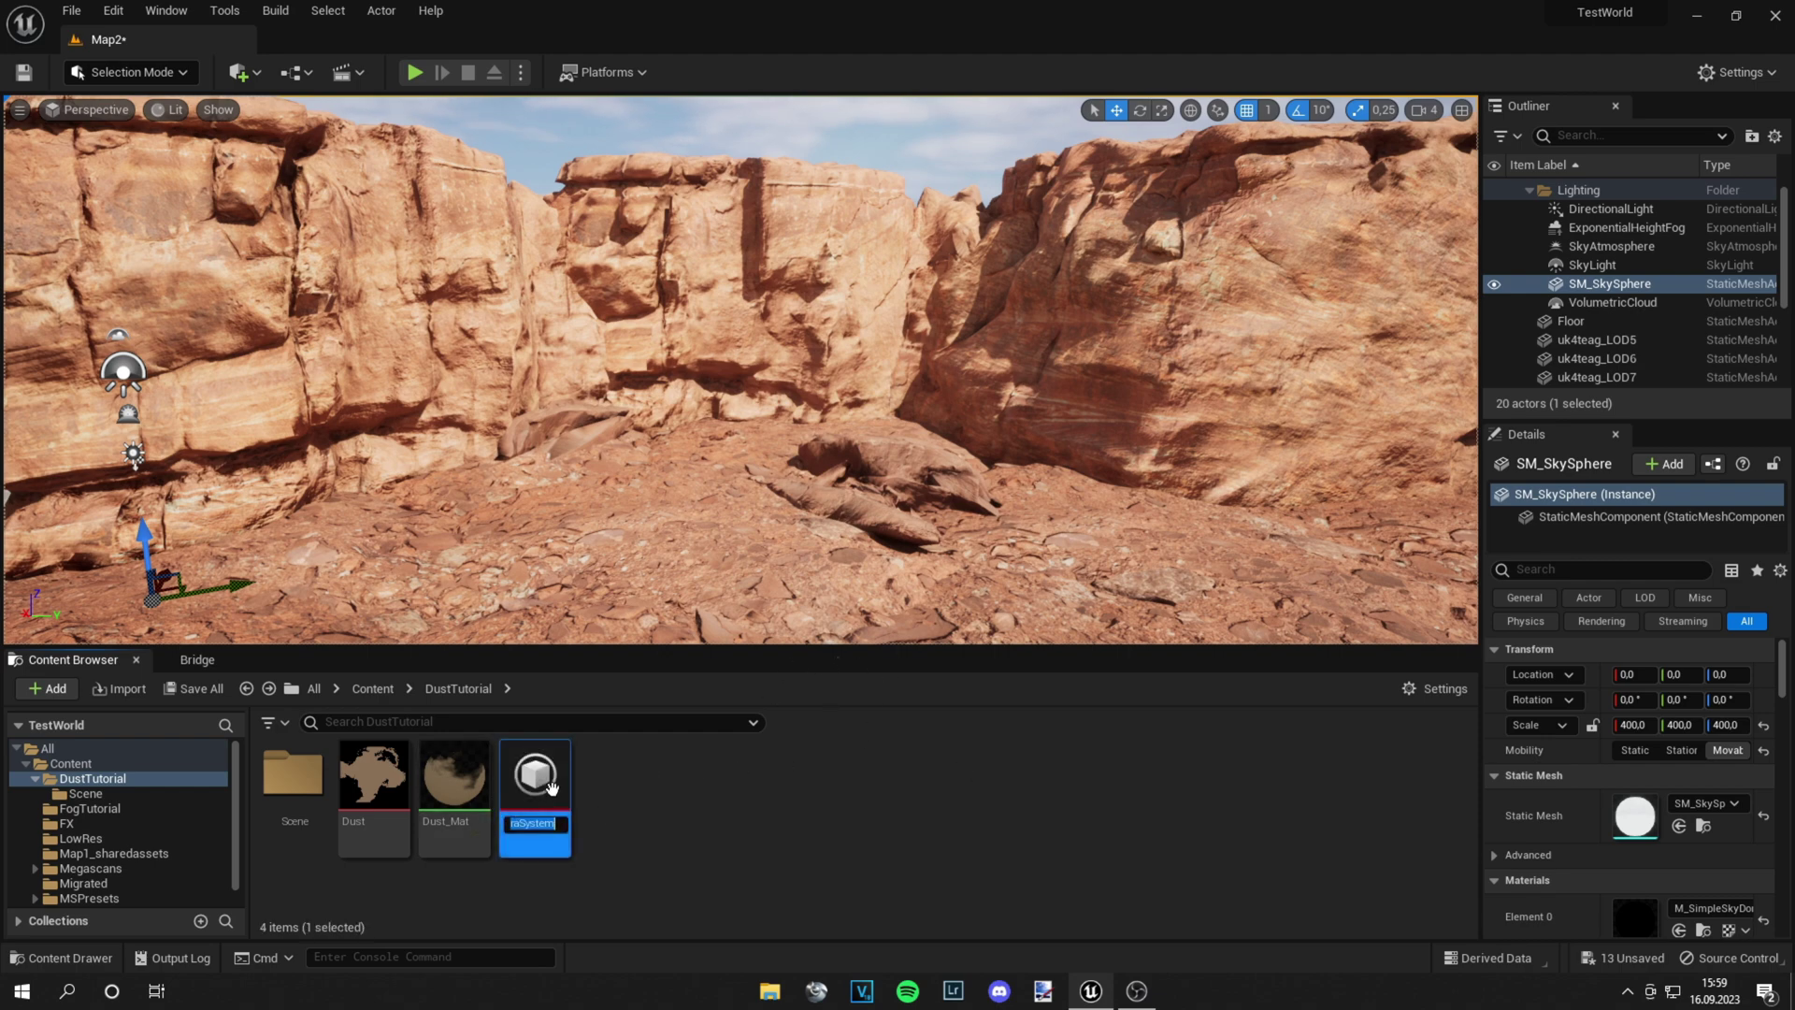
Name the new Niagara system Dust_Sys and open it to view its particle preview.
type("Dust_Sys")
double_click(552, 788)
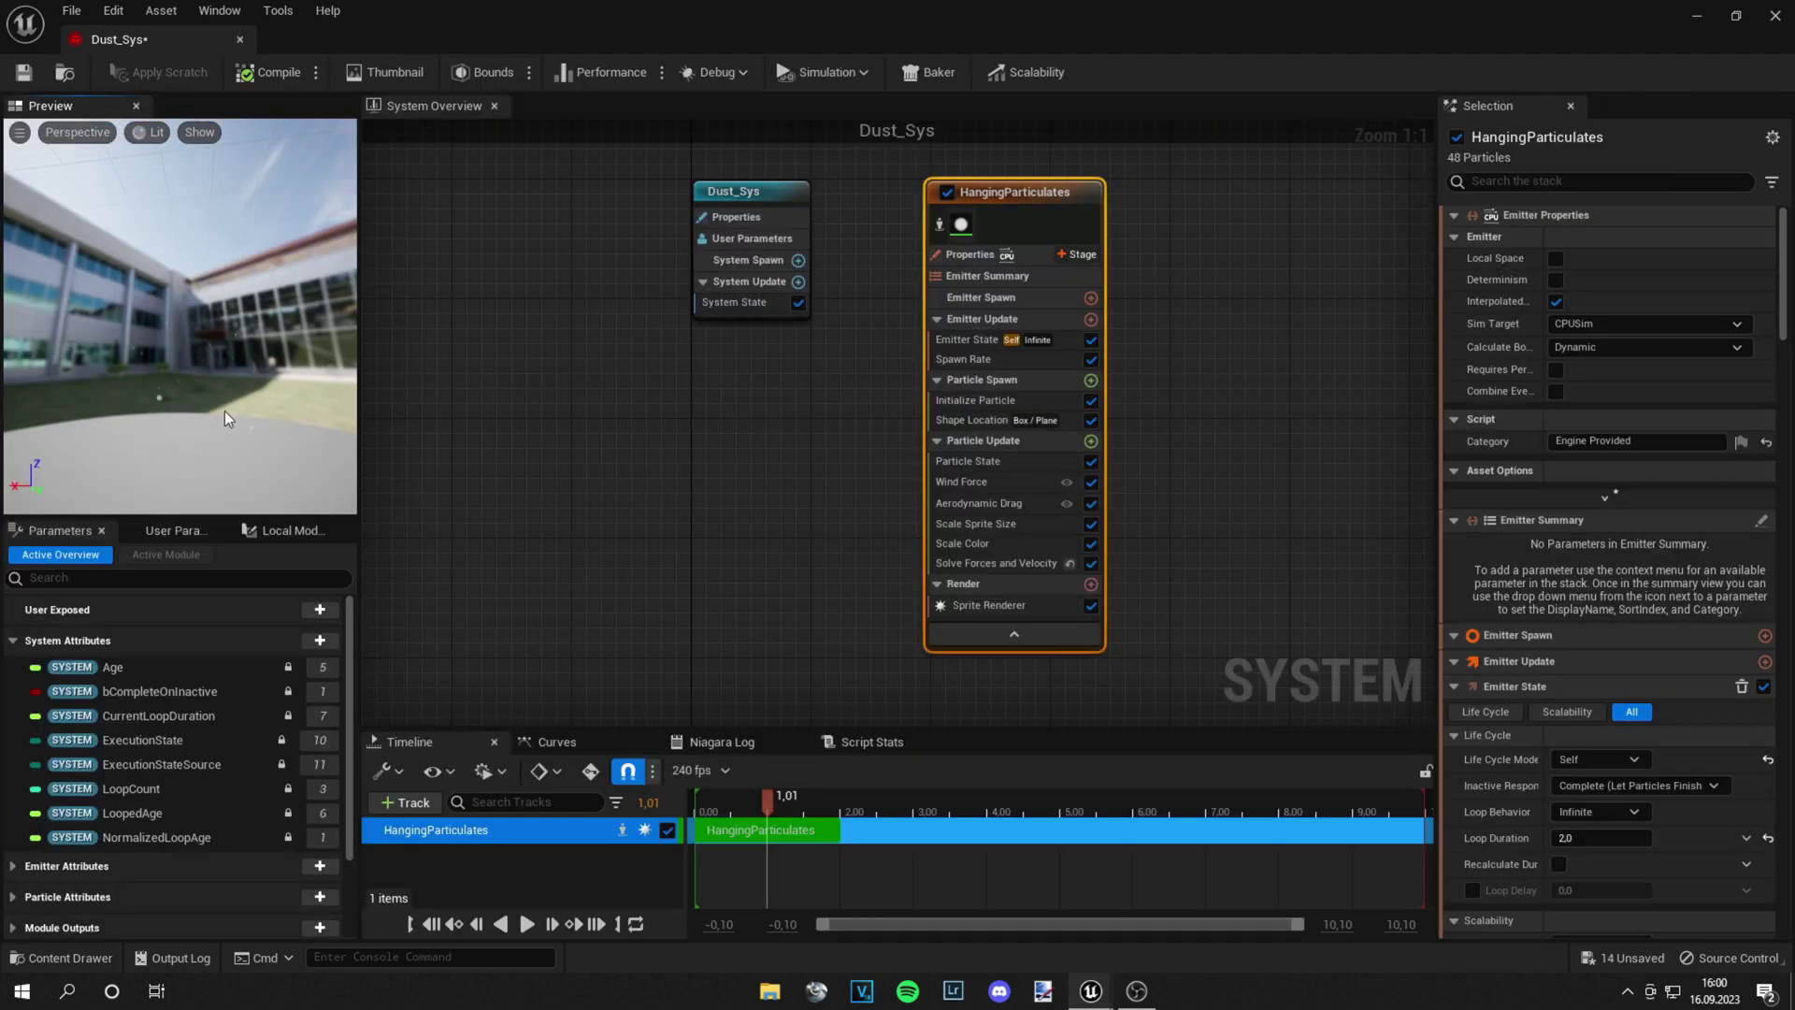
left_click_drag(213, 408, 288, 423)
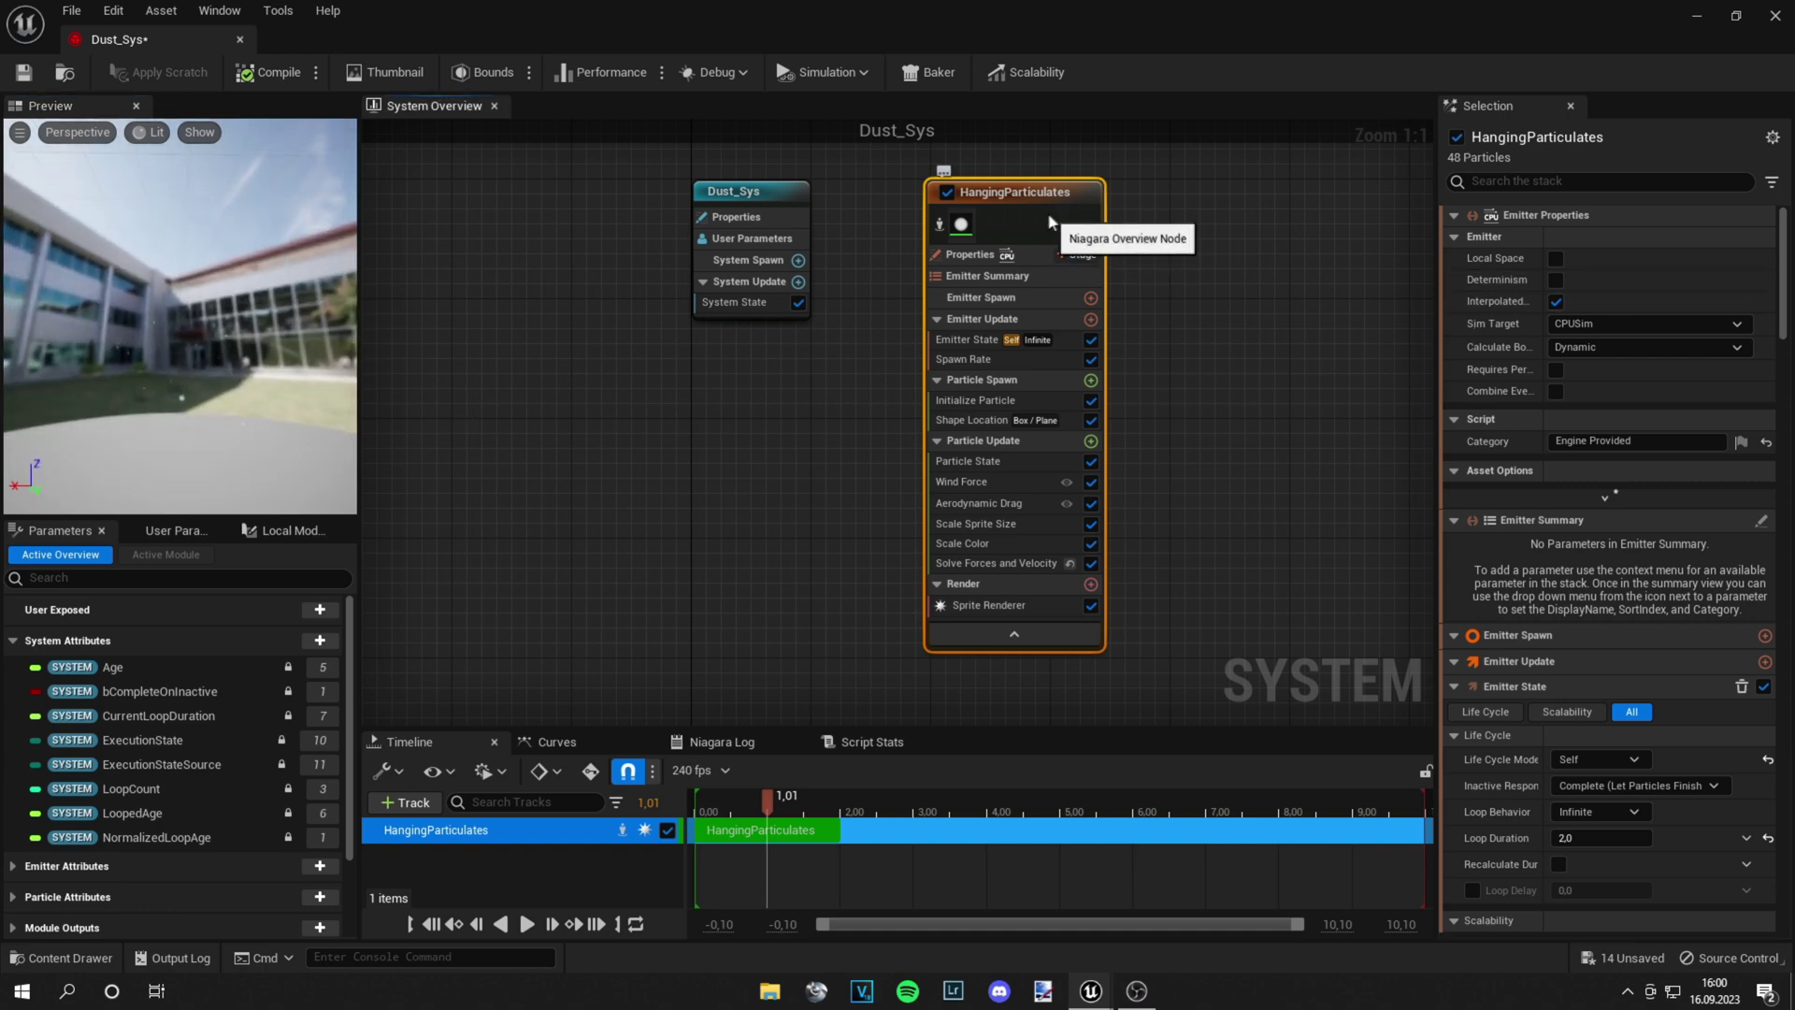
Assign Dust_Mat as the material of the HangingParticulates emitter's Sprite Renderer.
left_click(963, 227)
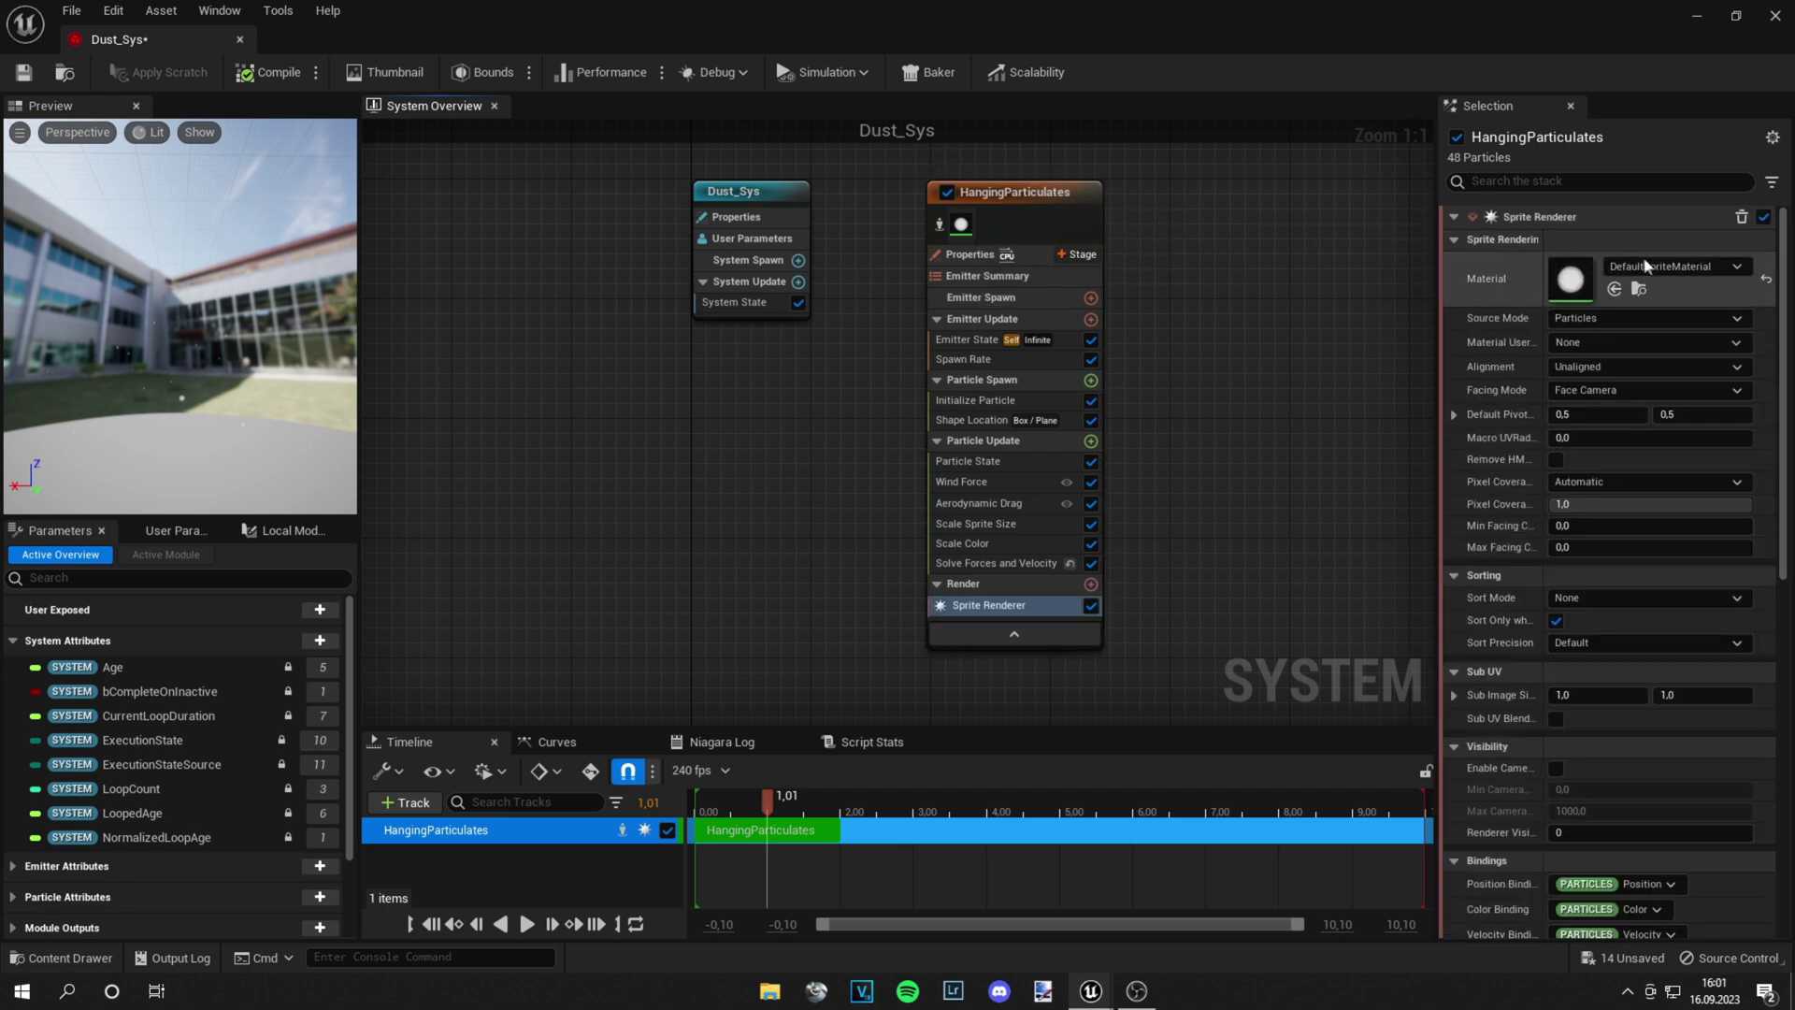
left_click(1674, 266)
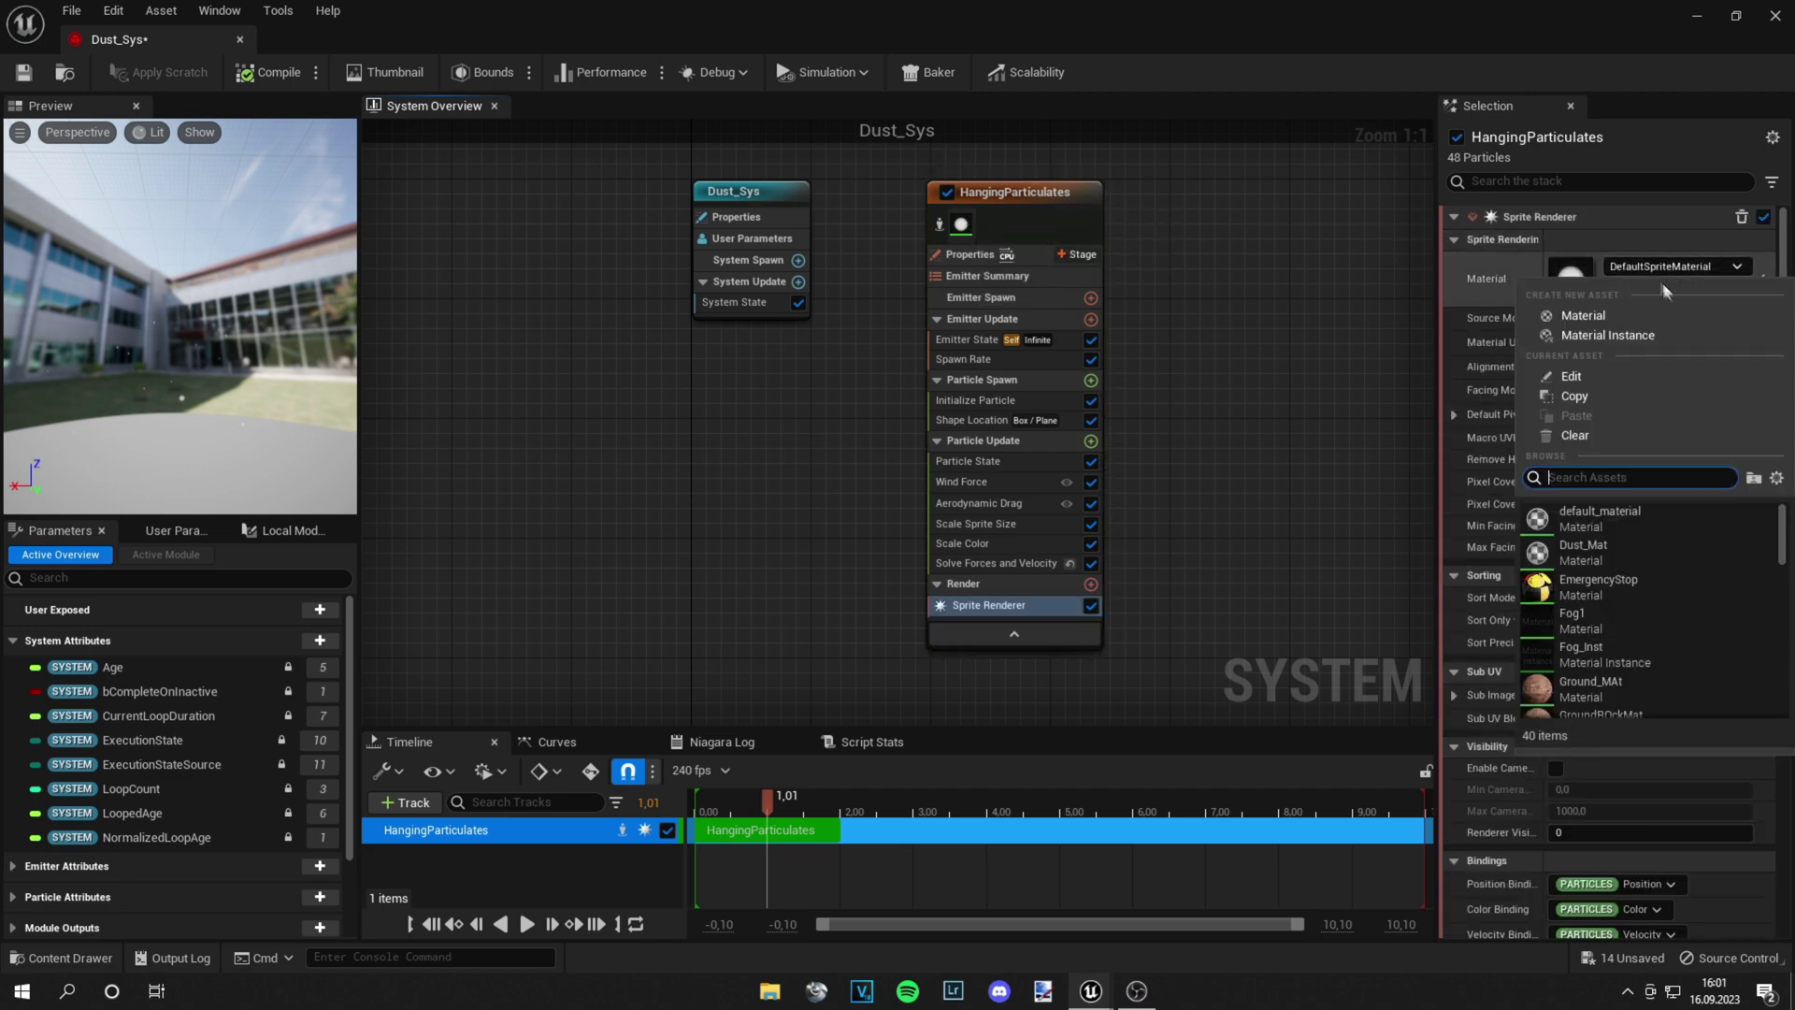
left_click(1615, 552)
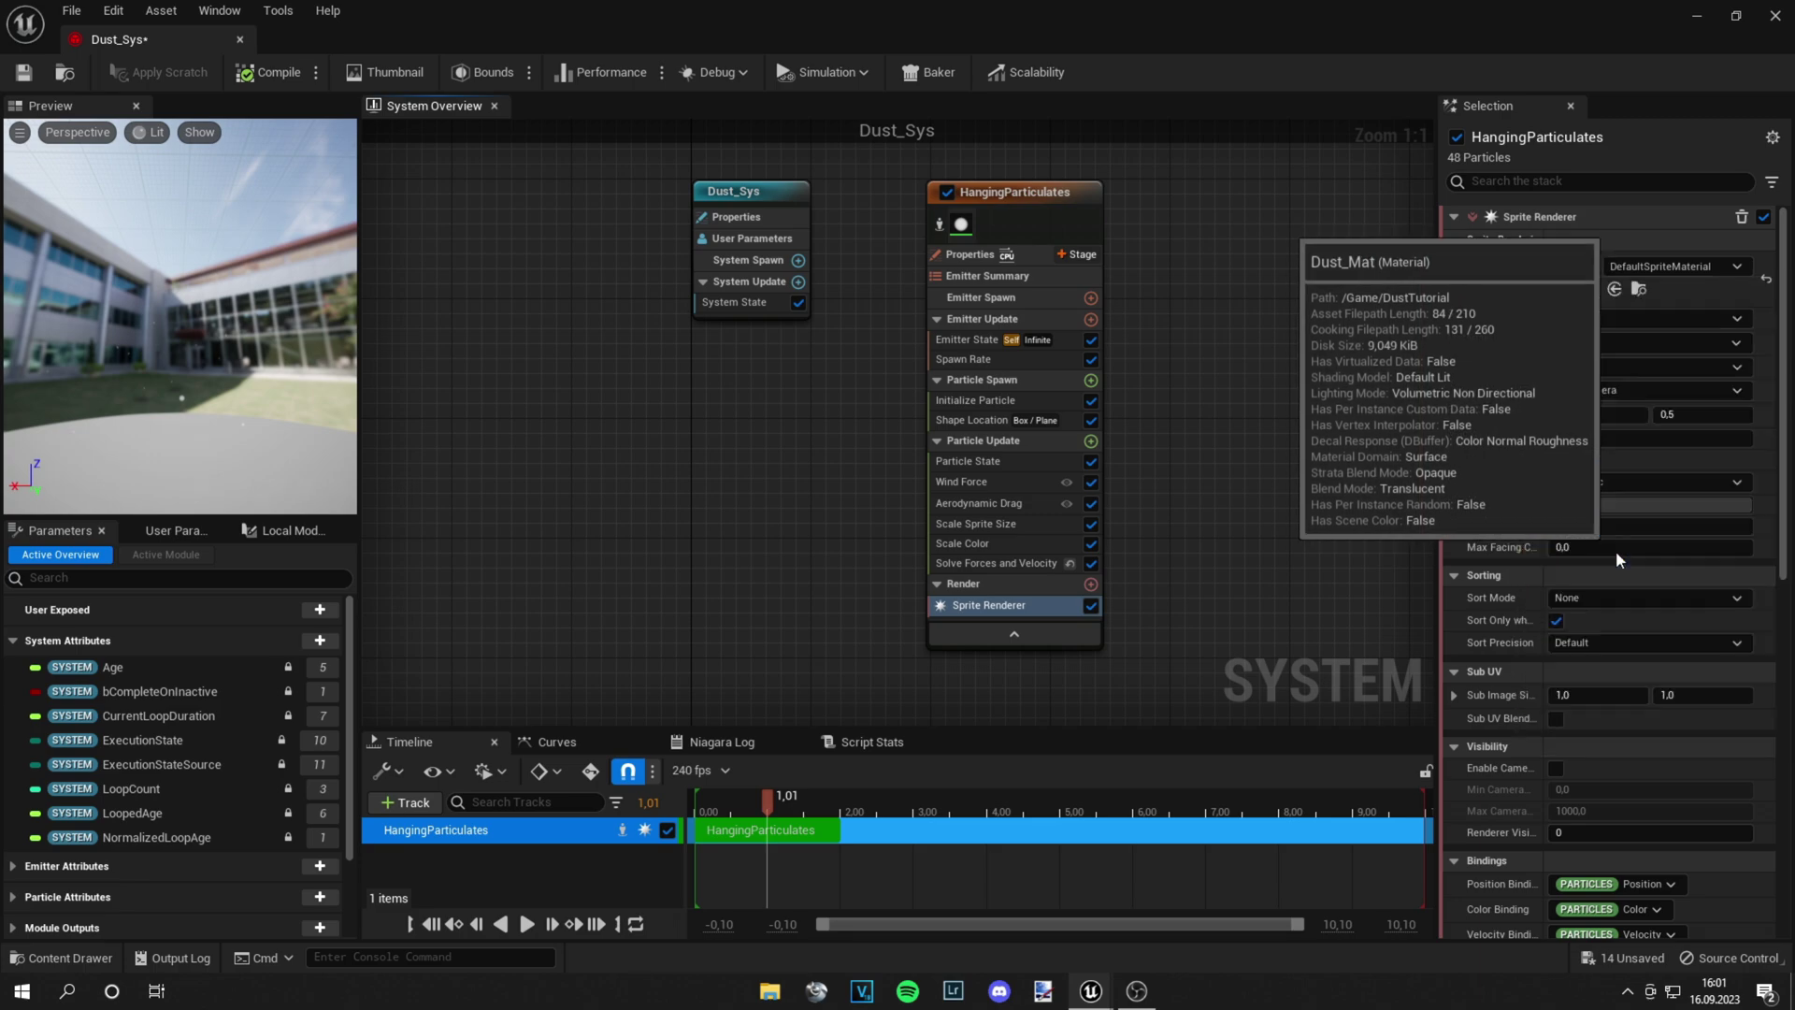
Save Dust_Sys, close its editor and place the particle system on the canyon floor in the level.
left_click(24, 78)
left_click(1776, 16)
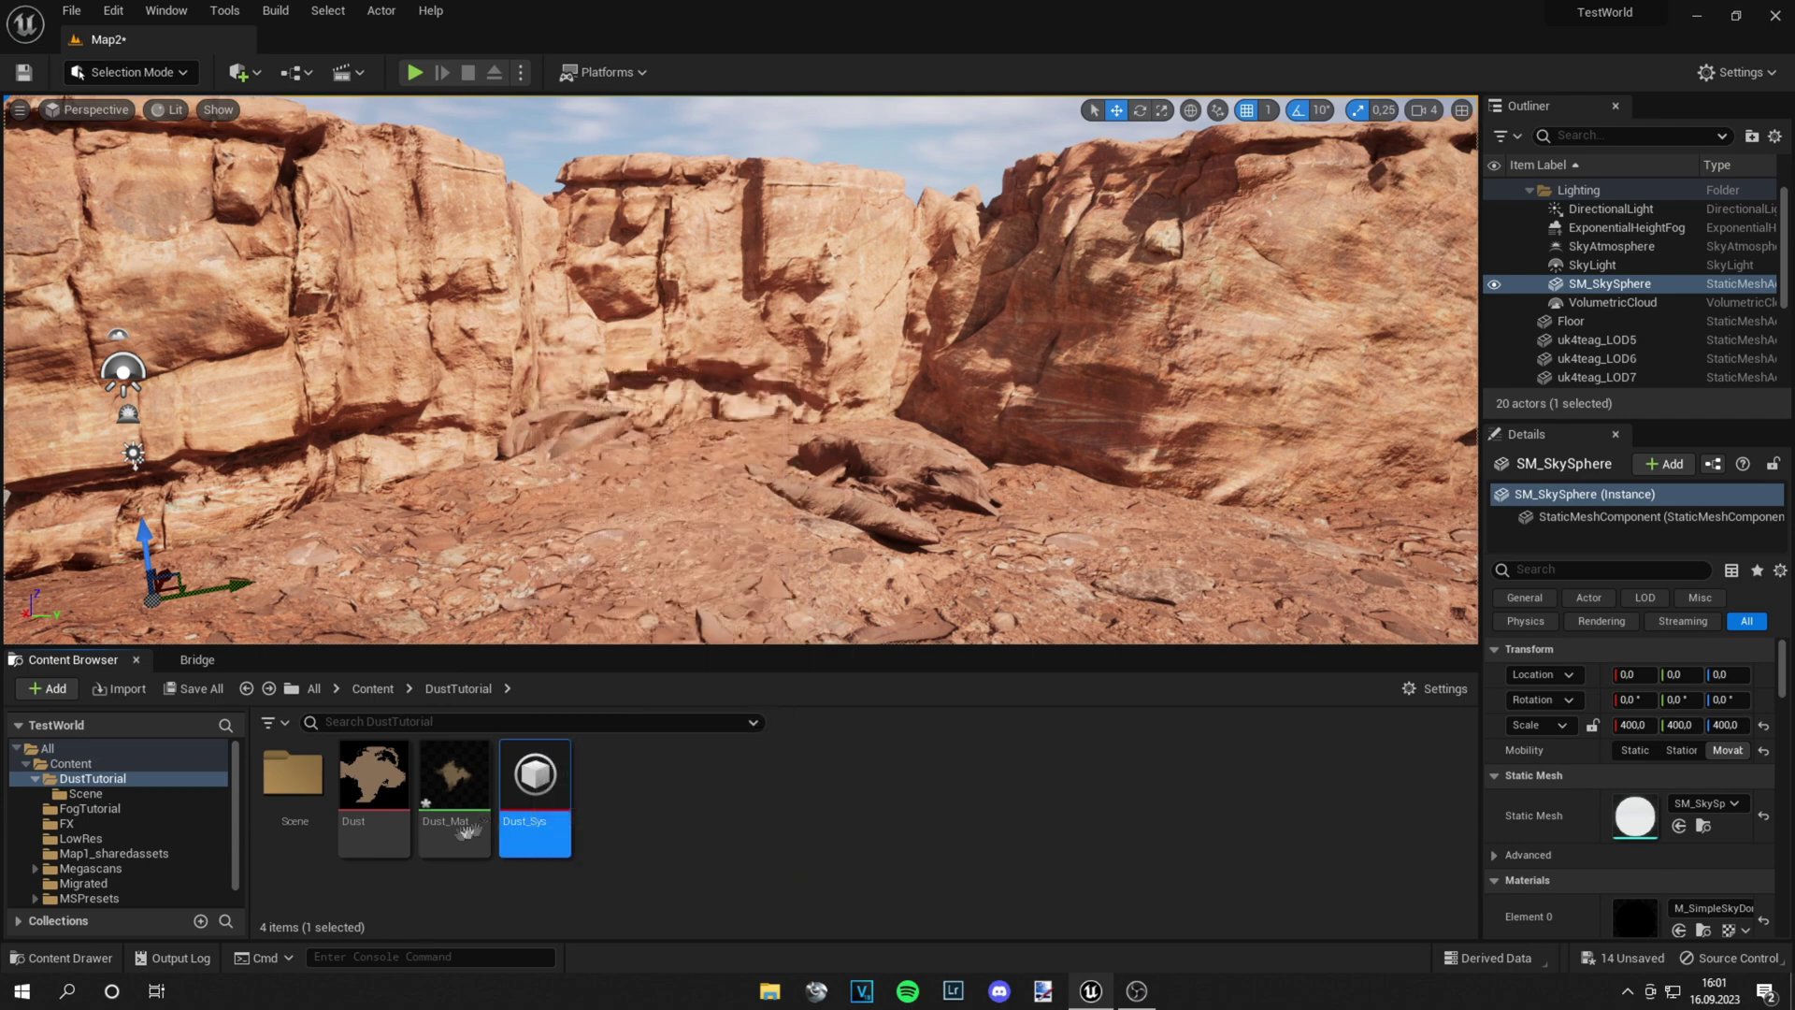
left_click_drag(535, 795, 722, 549)
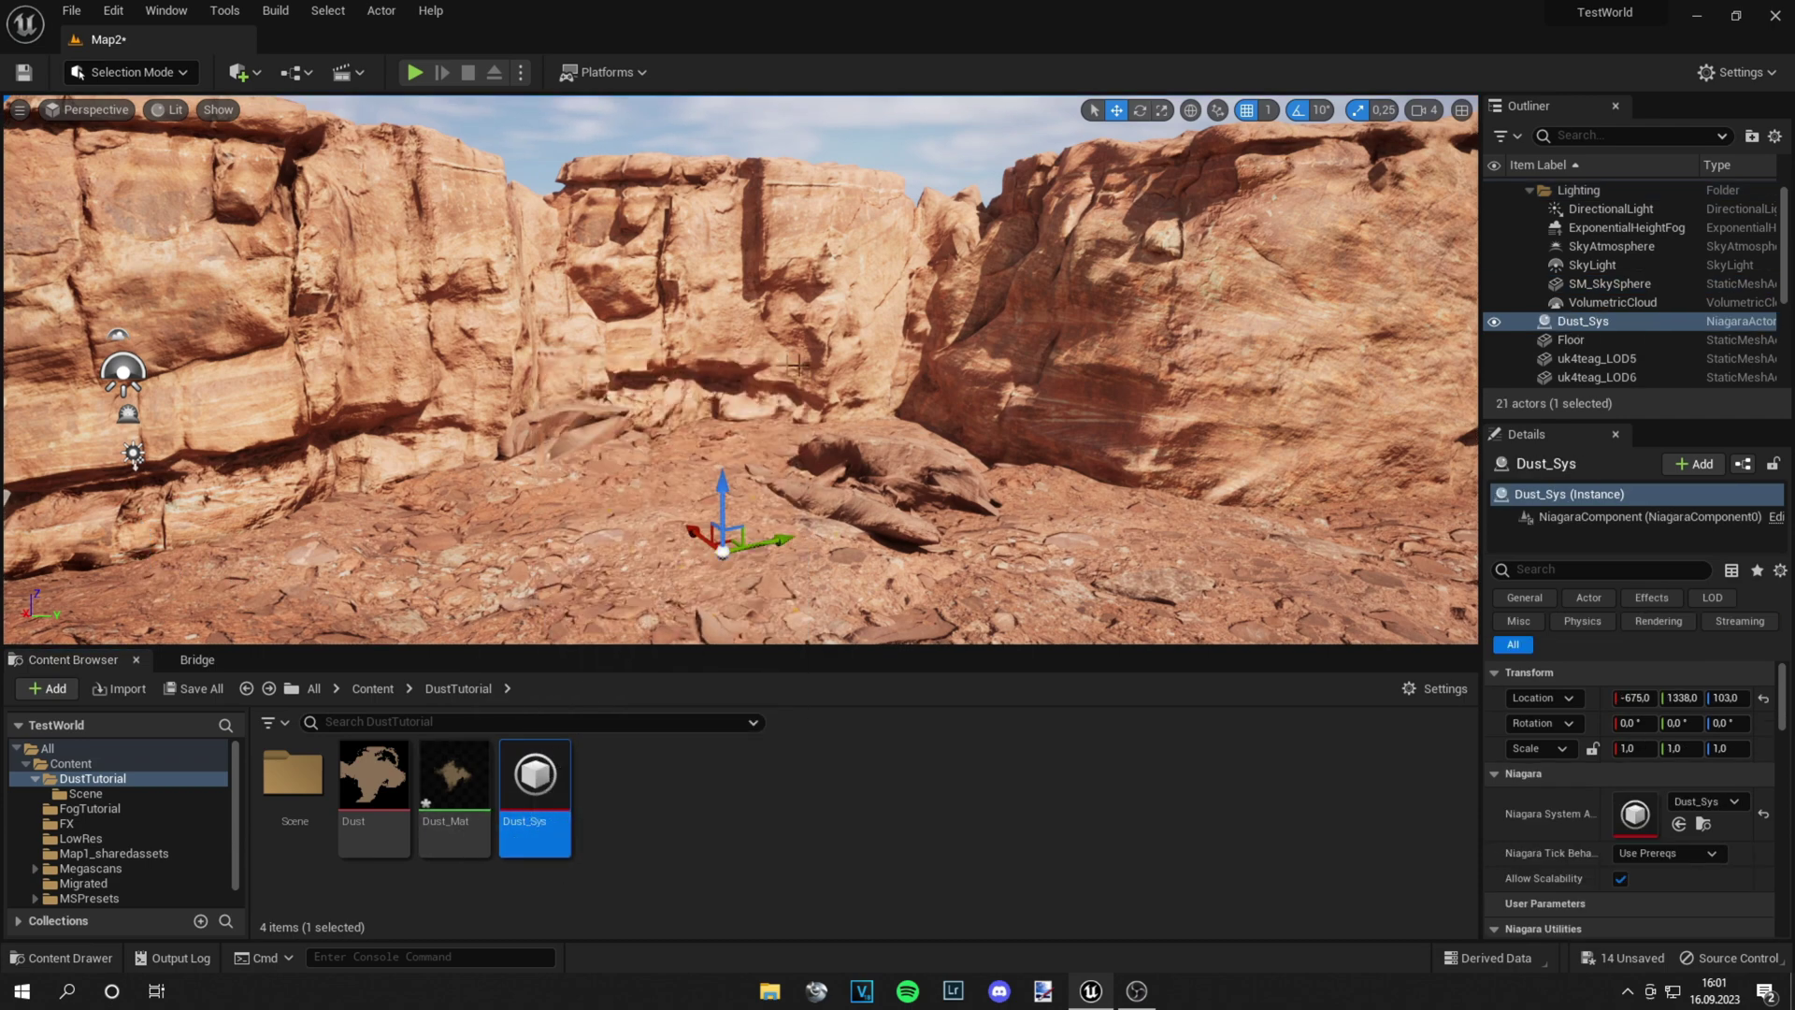
Raise the placed Dust_Sys above the canyon floor to a Z location of 286.
key("w")
right_click_drag(819, 491, 830, 528)
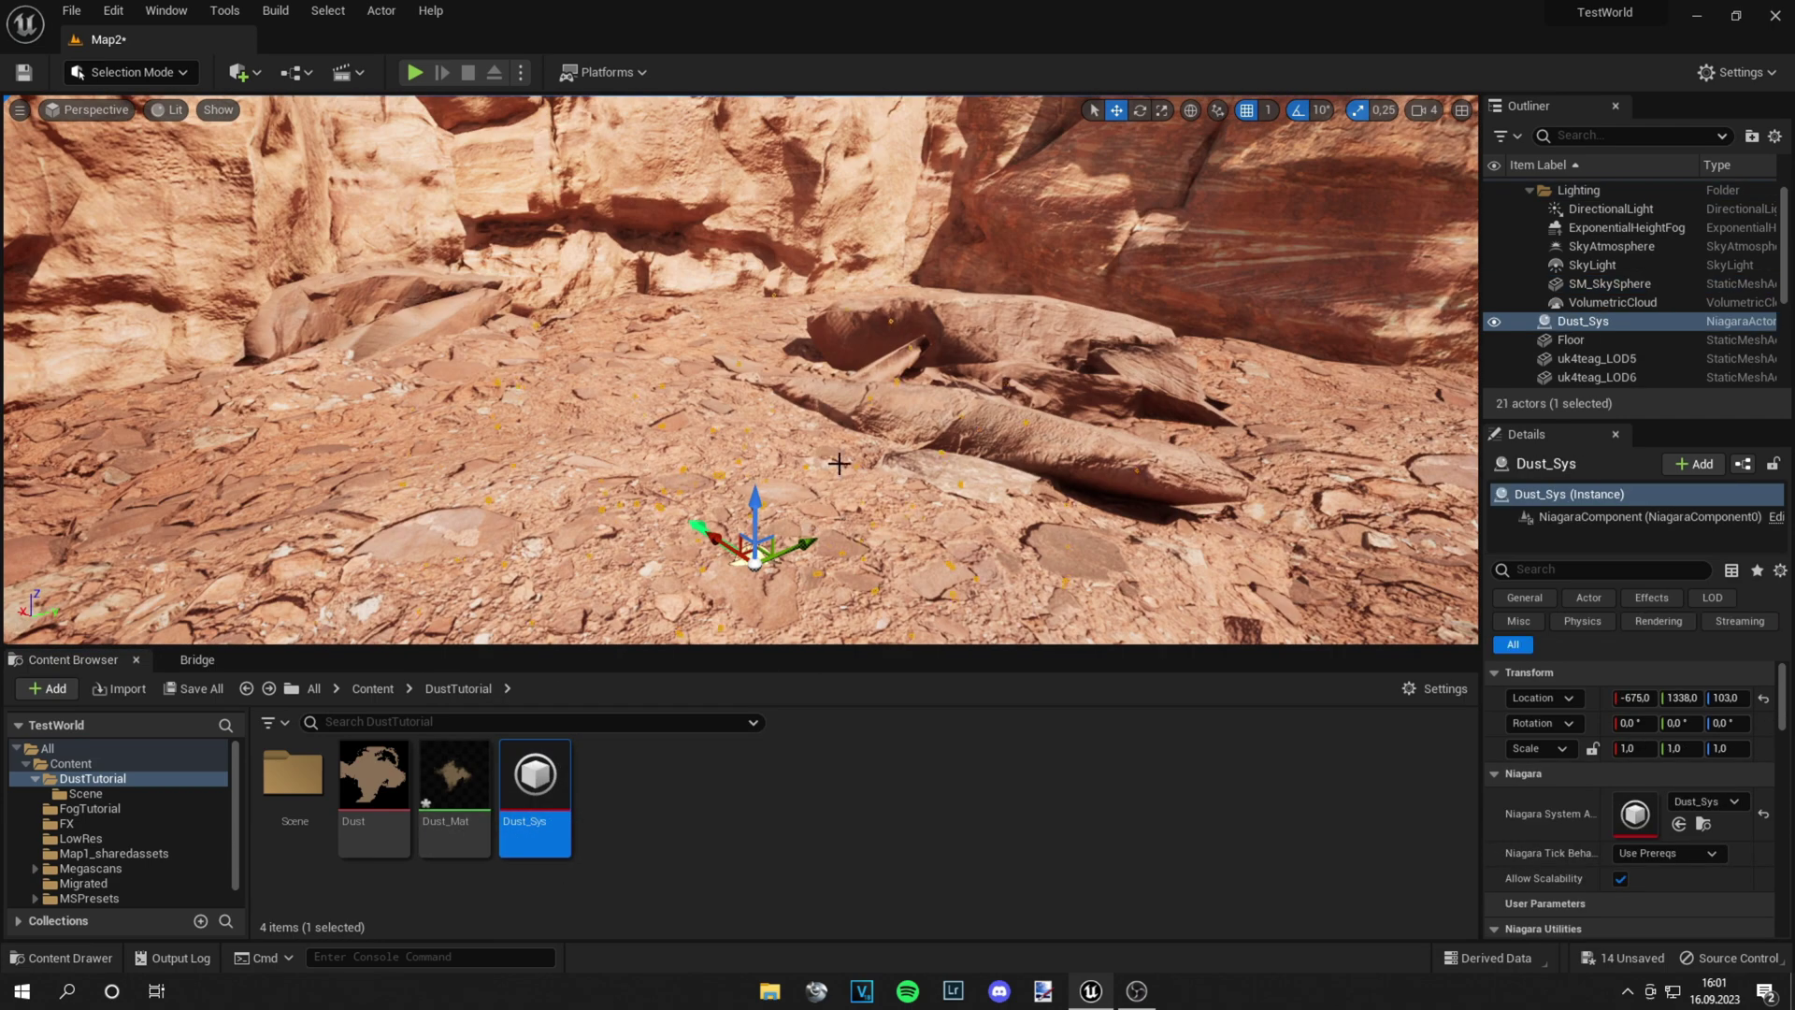
left_click_drag(758, 514, 757, 346)
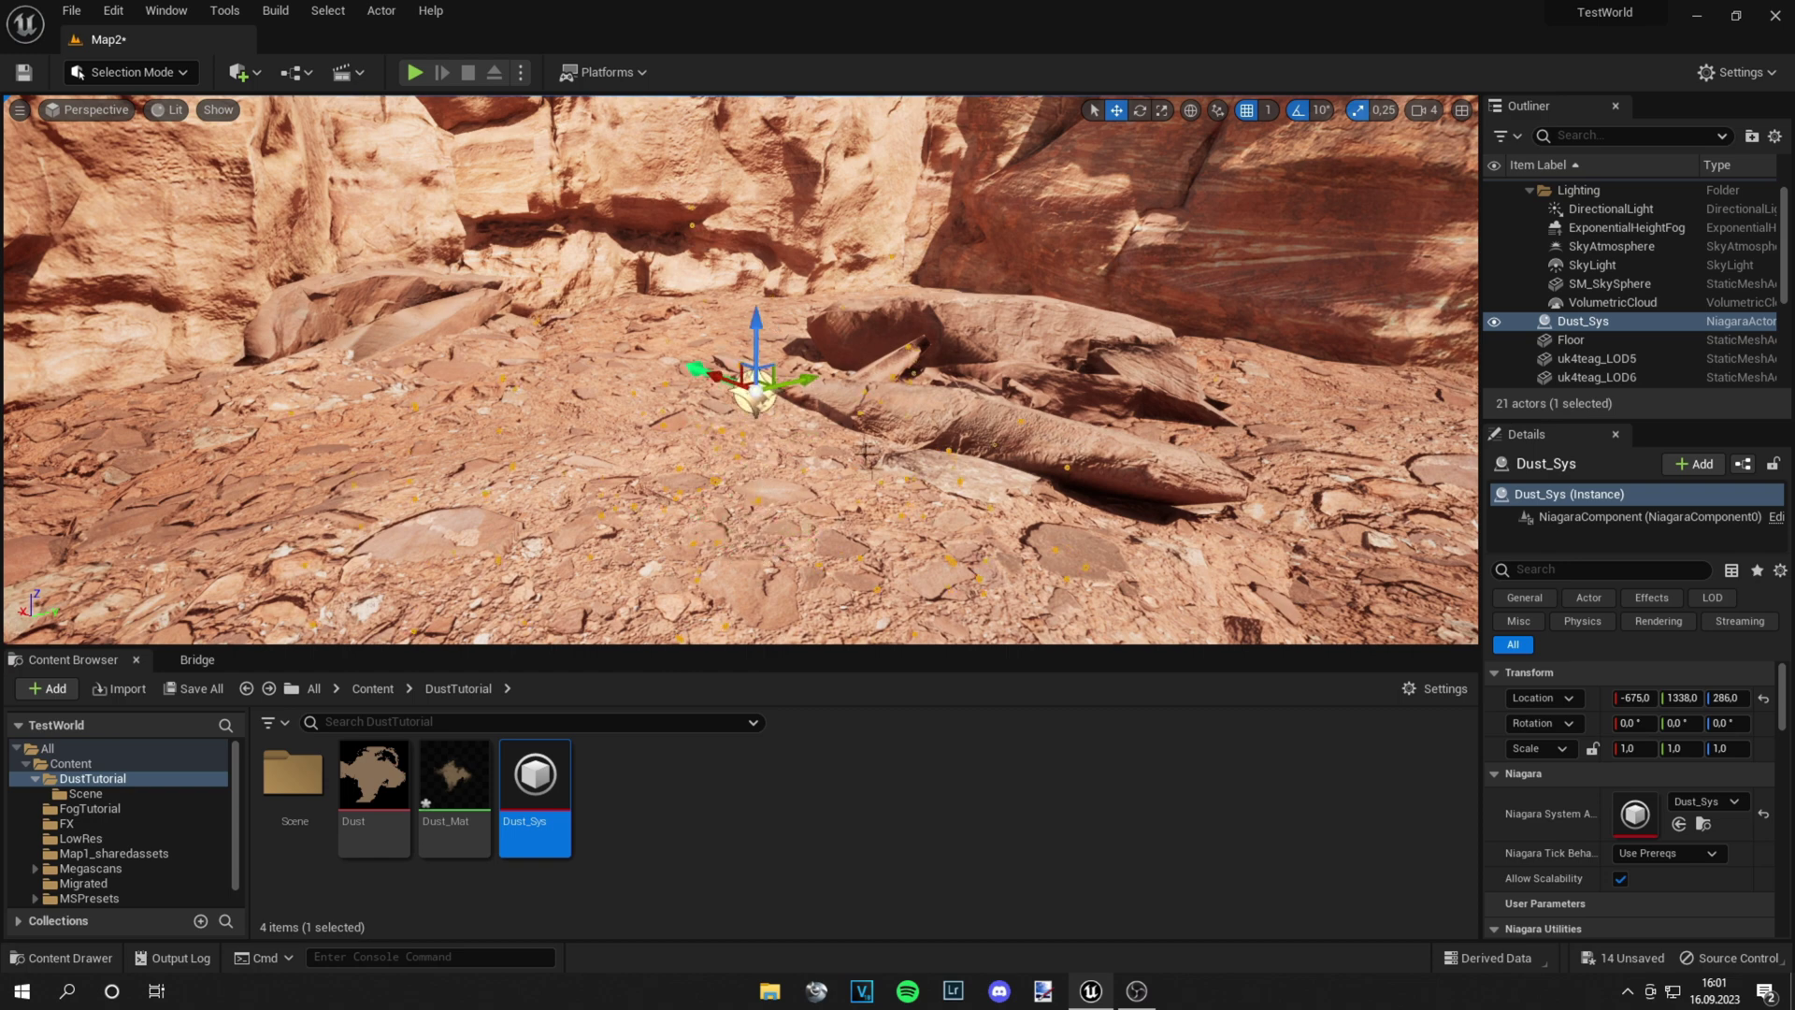
Inspect the dust particles around Dust_Sys in the level, up close and full screen, with the system selected and deselected.
left_click(1094, 427)
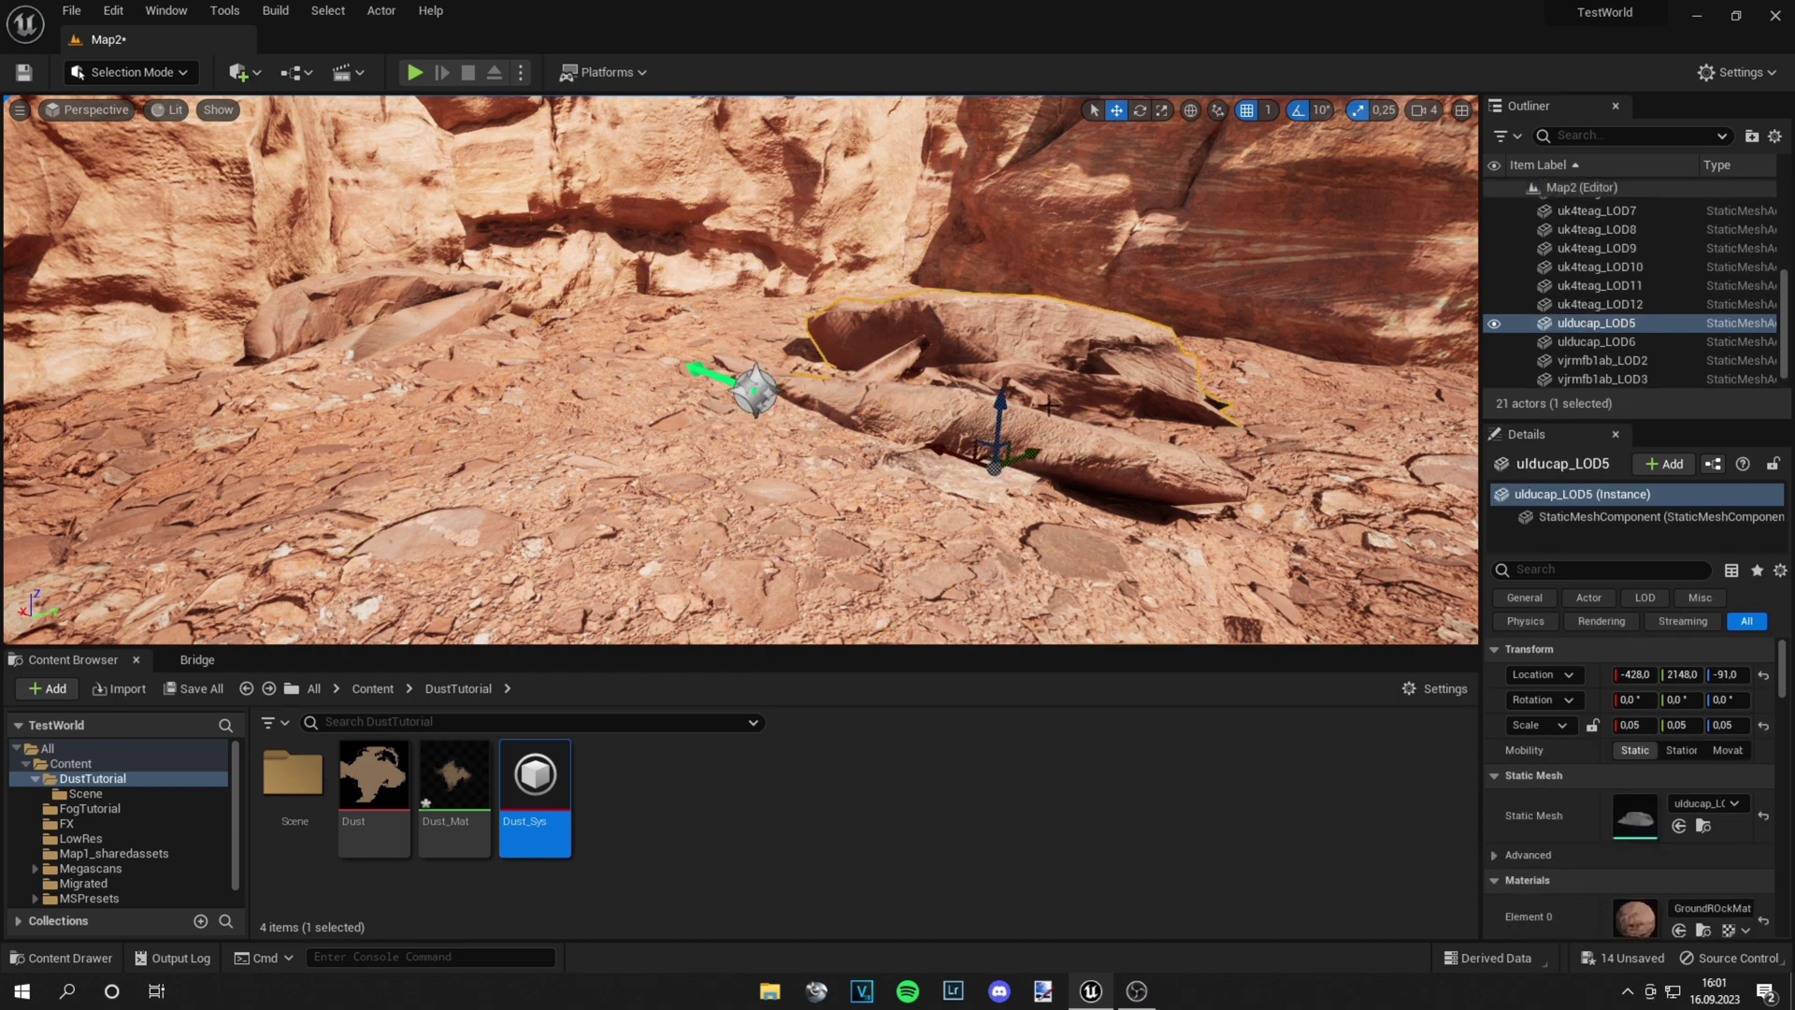
key("w")
right_click_drag(1023, 352, 1019, 347)
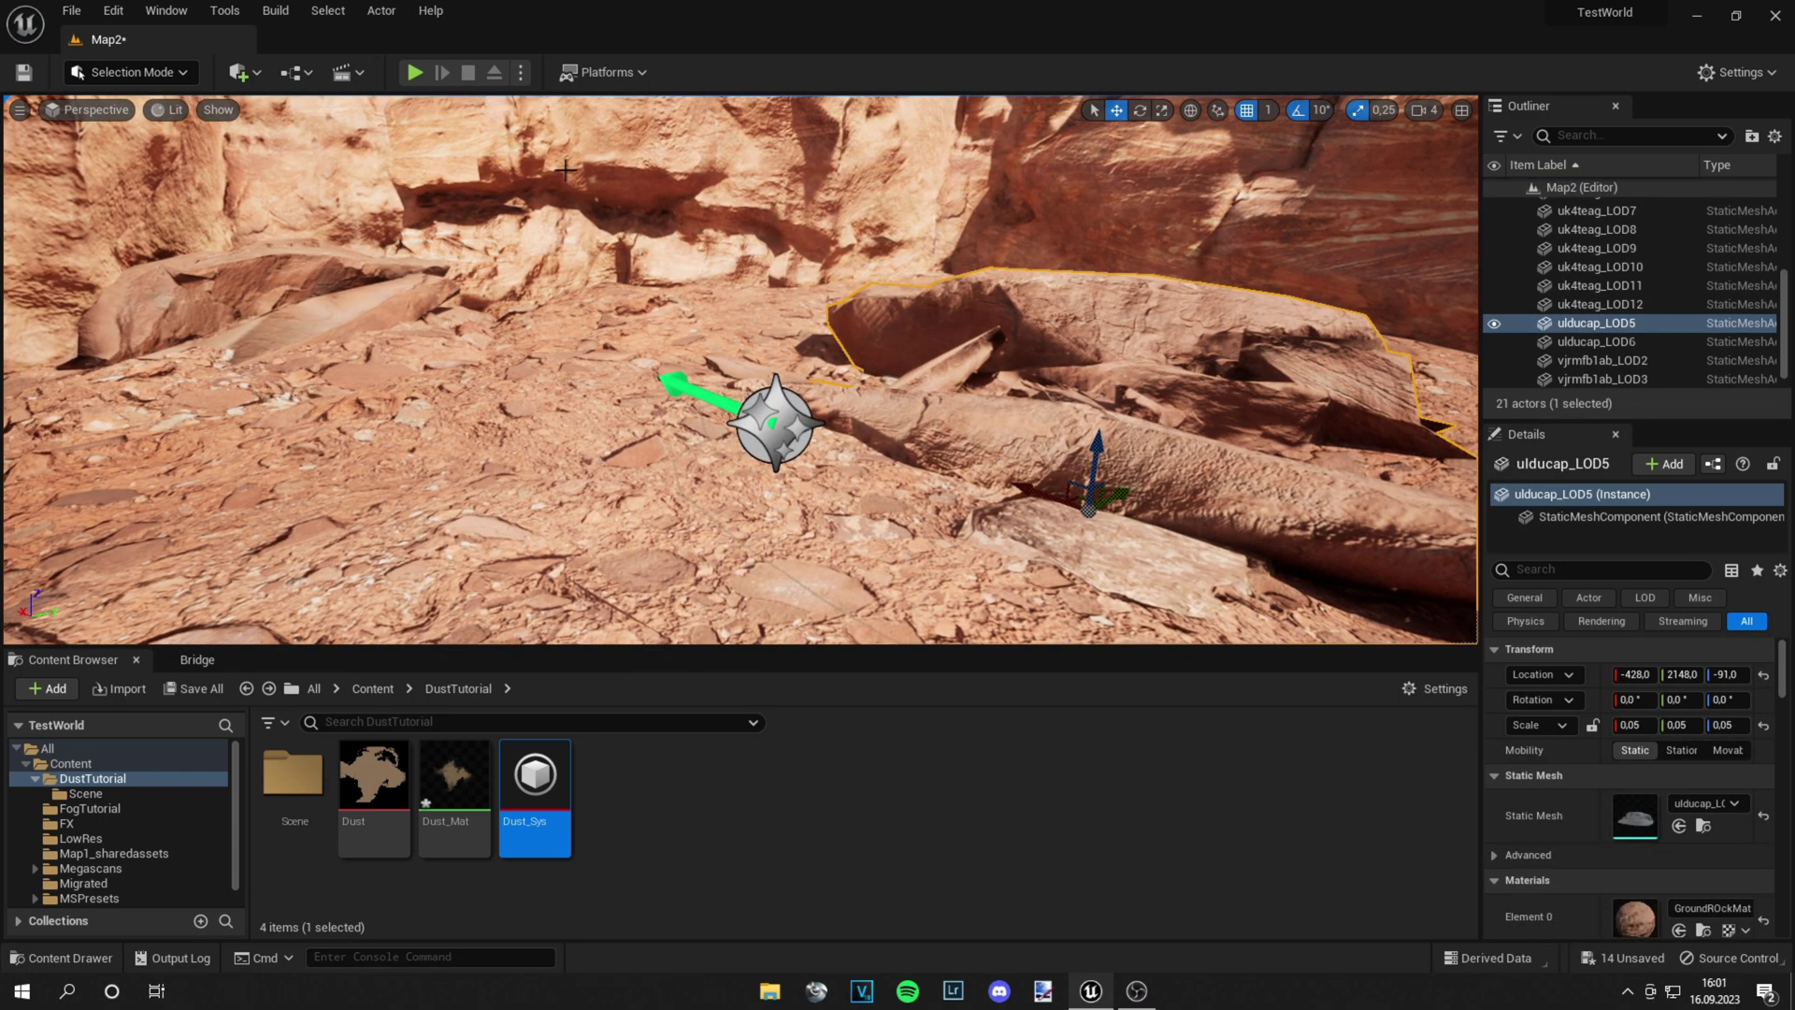
left_click(774, 432)
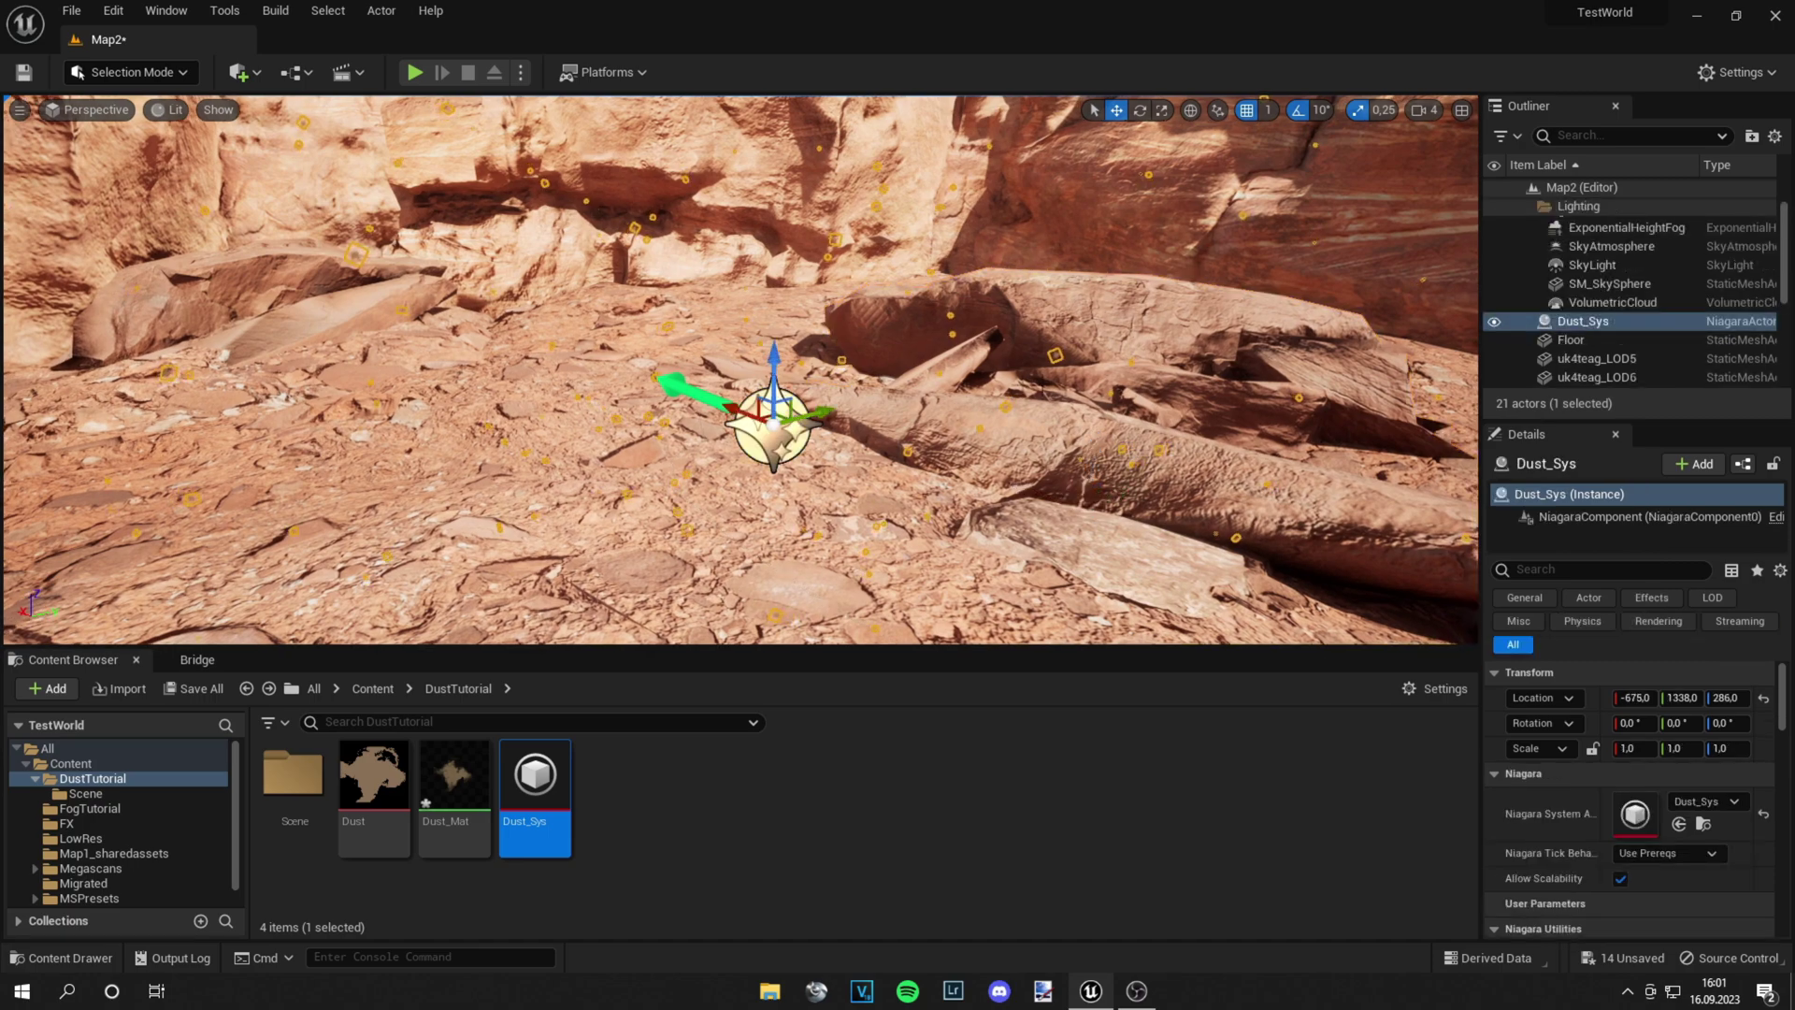
right_click_drag(1021, 457, 1027, 419)
key("F11")
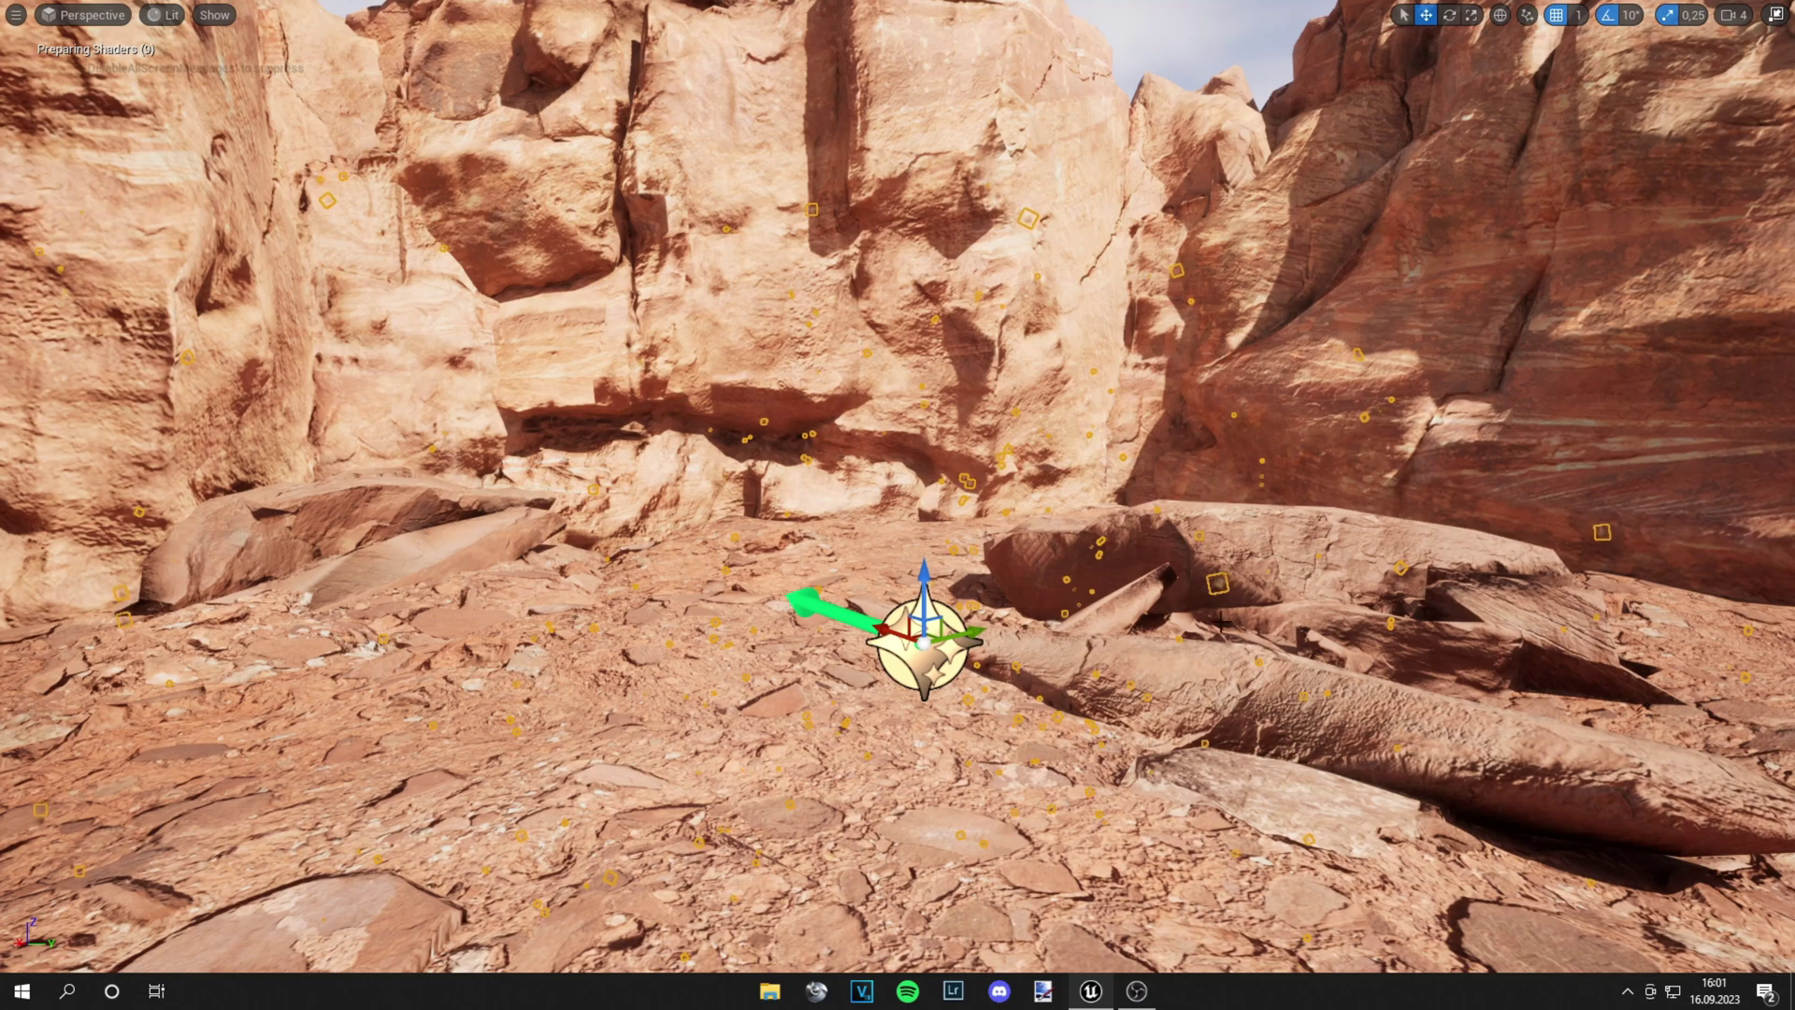
right_click_drag(865, 628, 911, 625)
key("Escape")
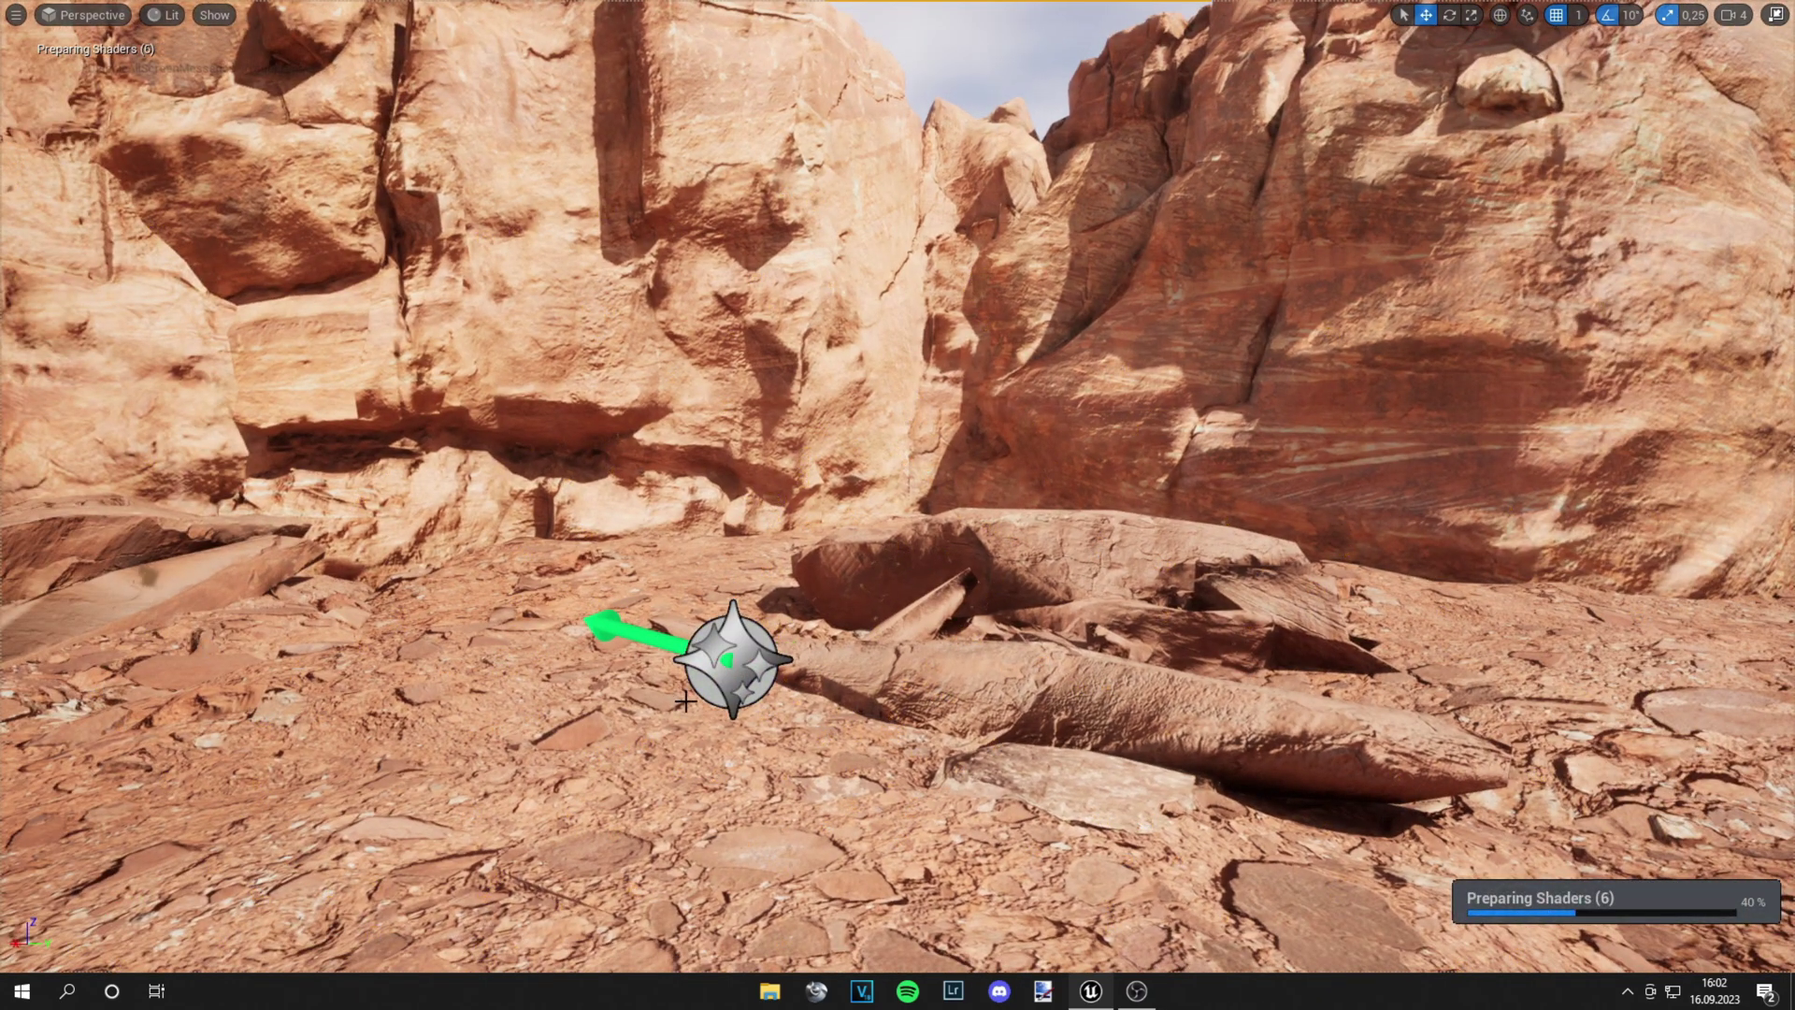
left_click(750, 676)
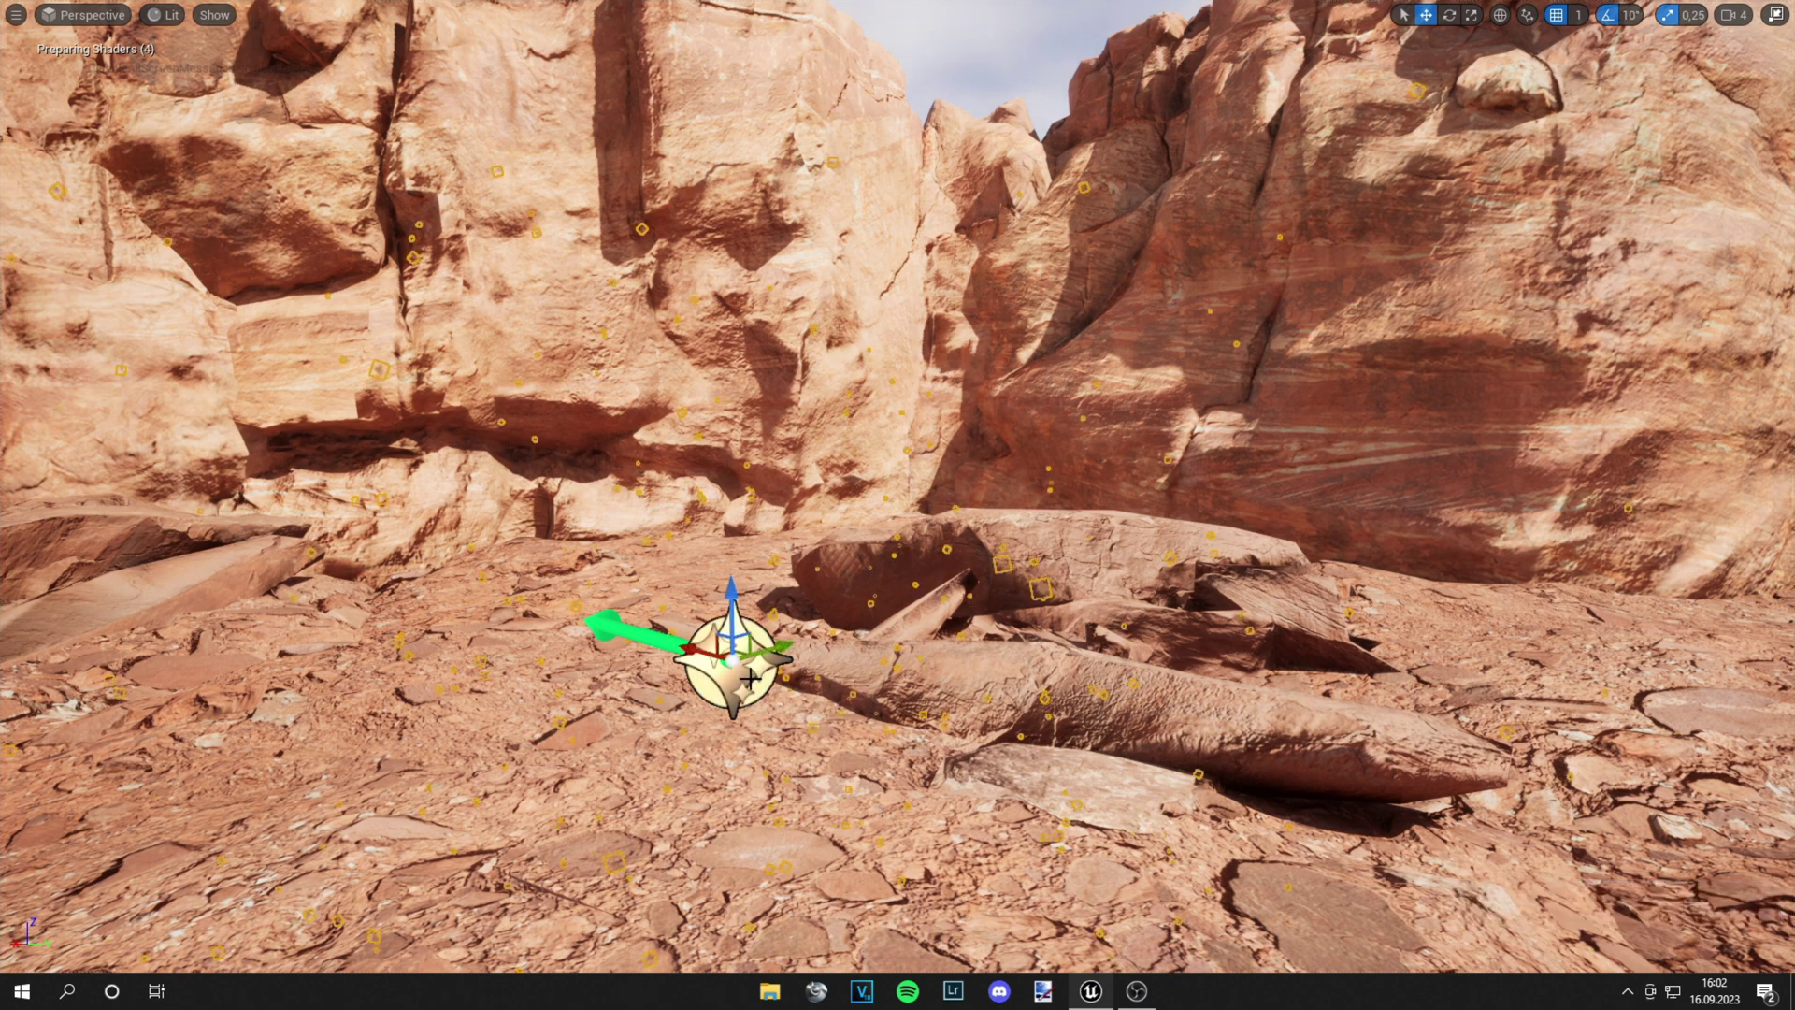
key("F11")
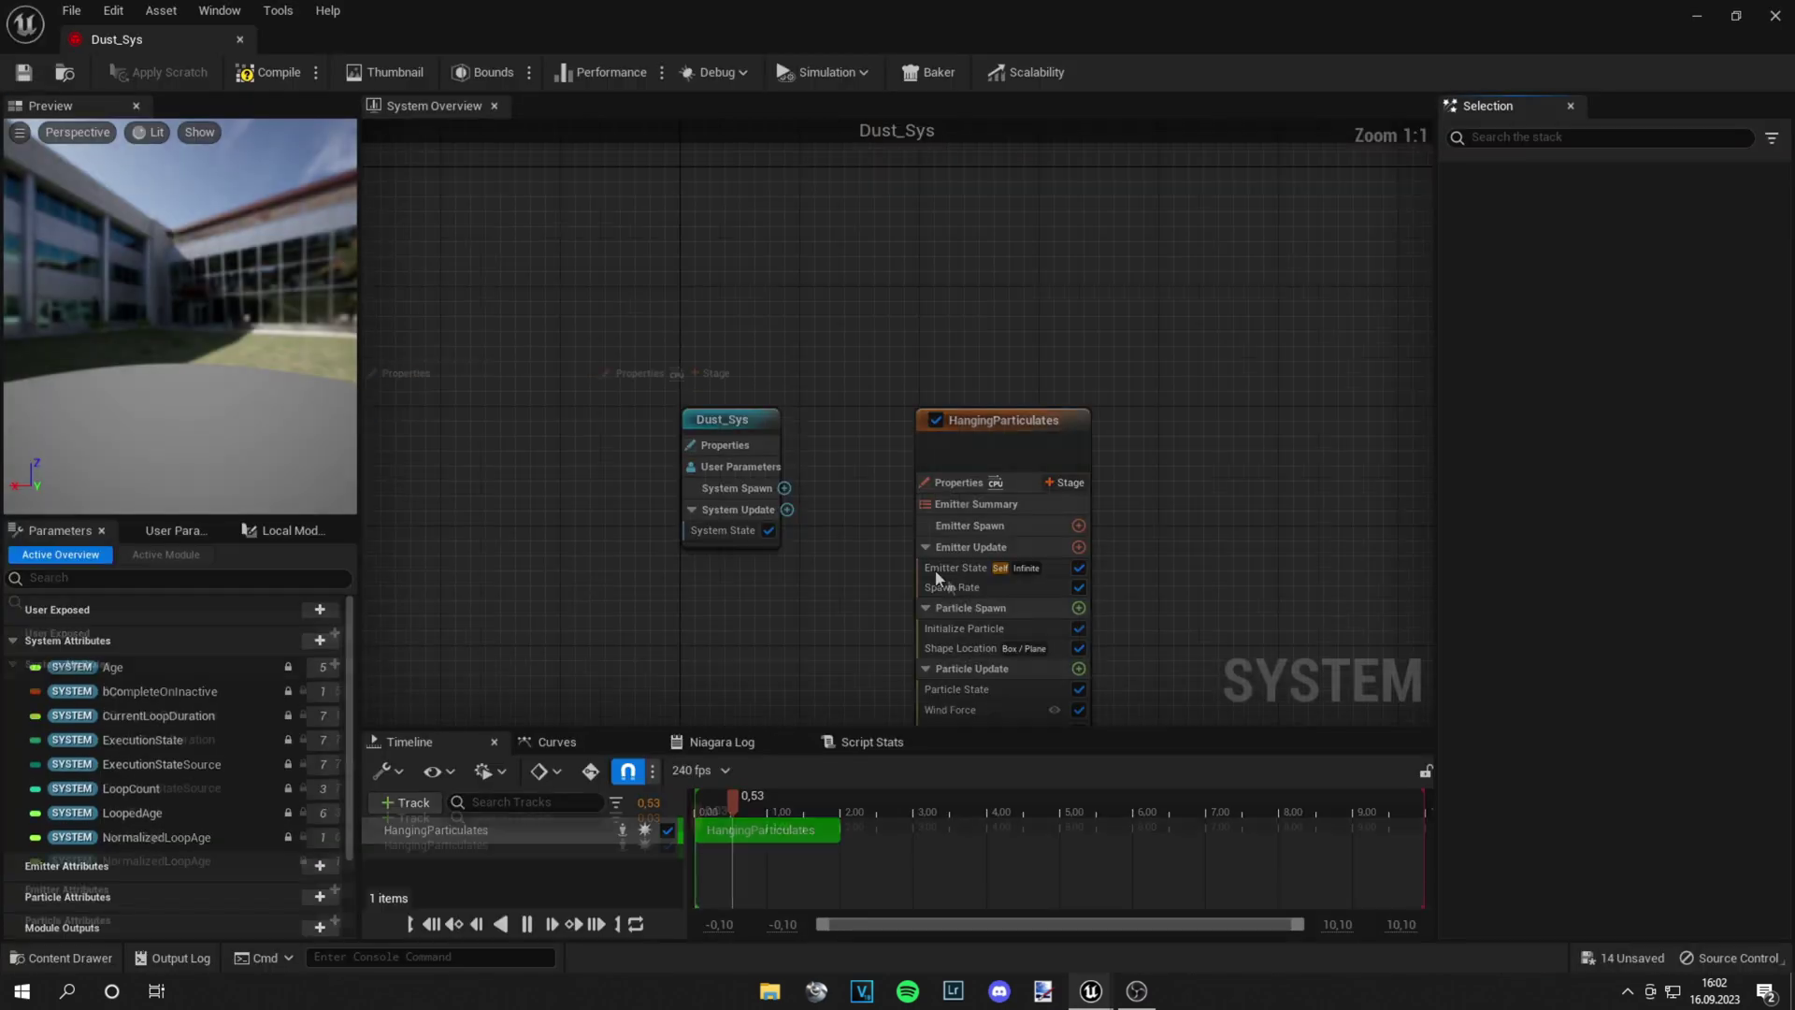
Pause the Dust_Sys preview and review HangingParticulates' Wind Force, Aerodynamic Drag, Spawn Rate, Initialize Particle and Shape Location settings, including the shape primitive options.
left_click(527, 924)
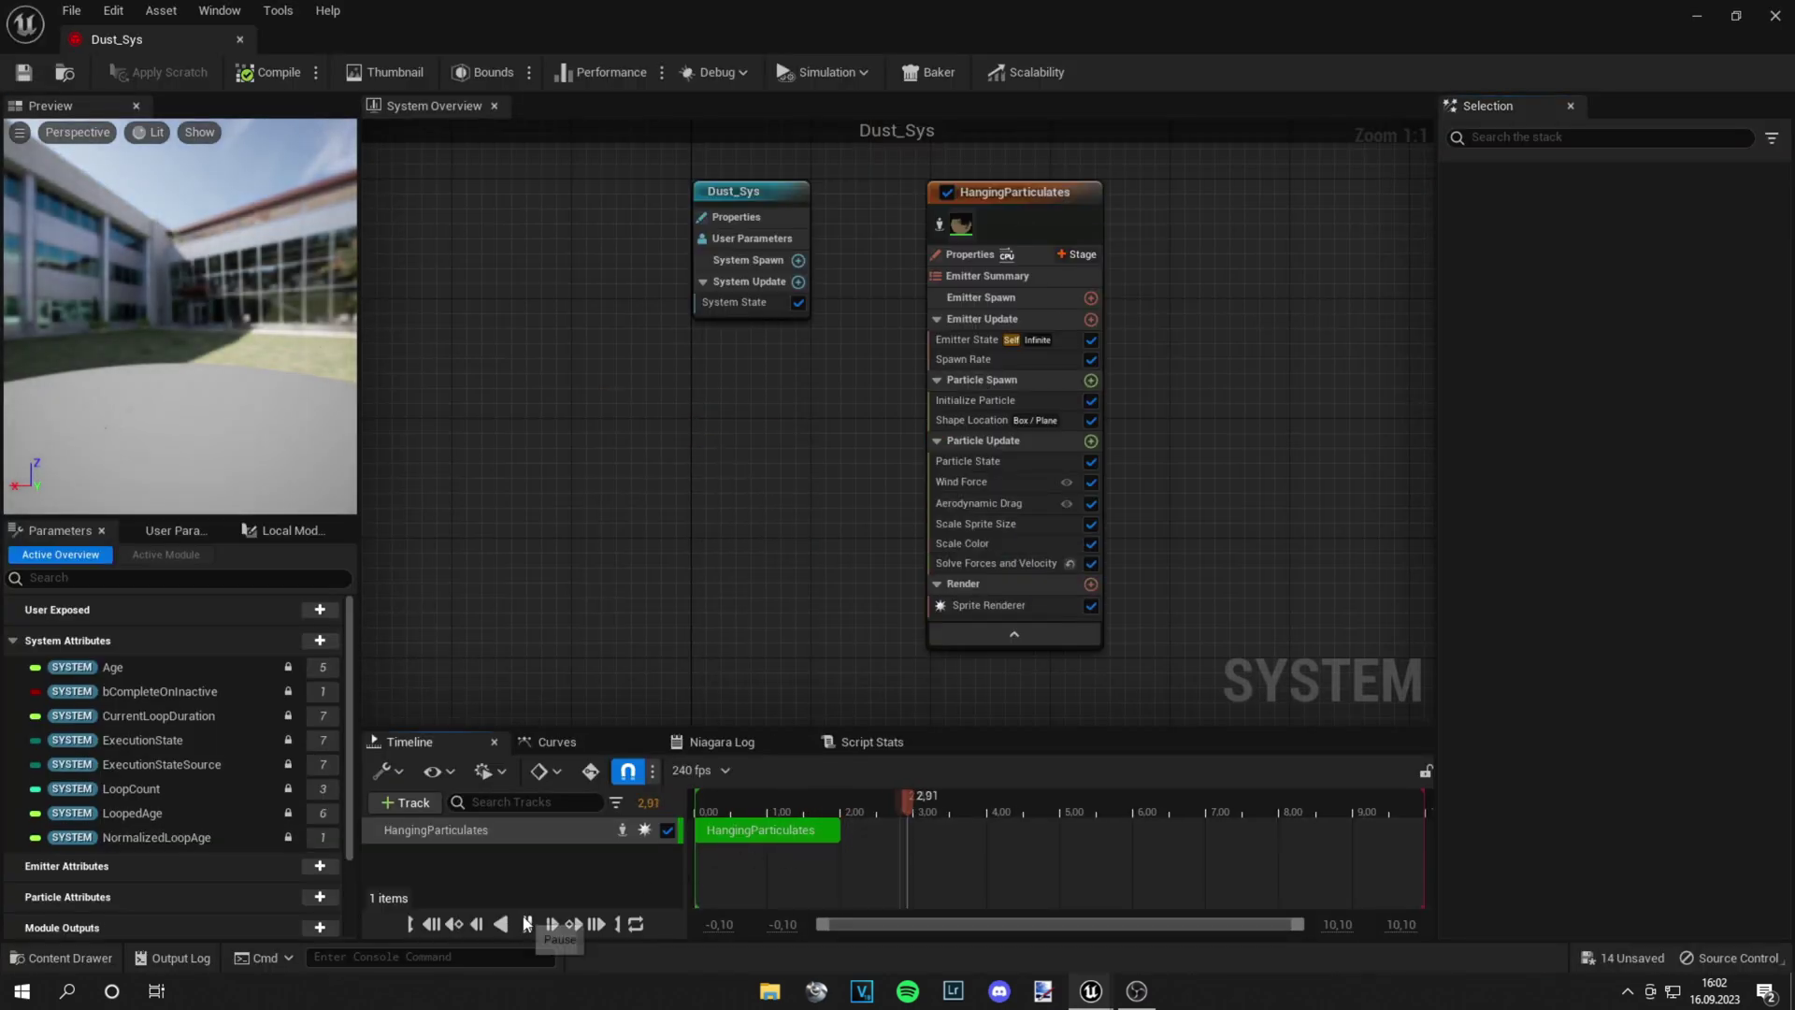
left_click(1024, 192)
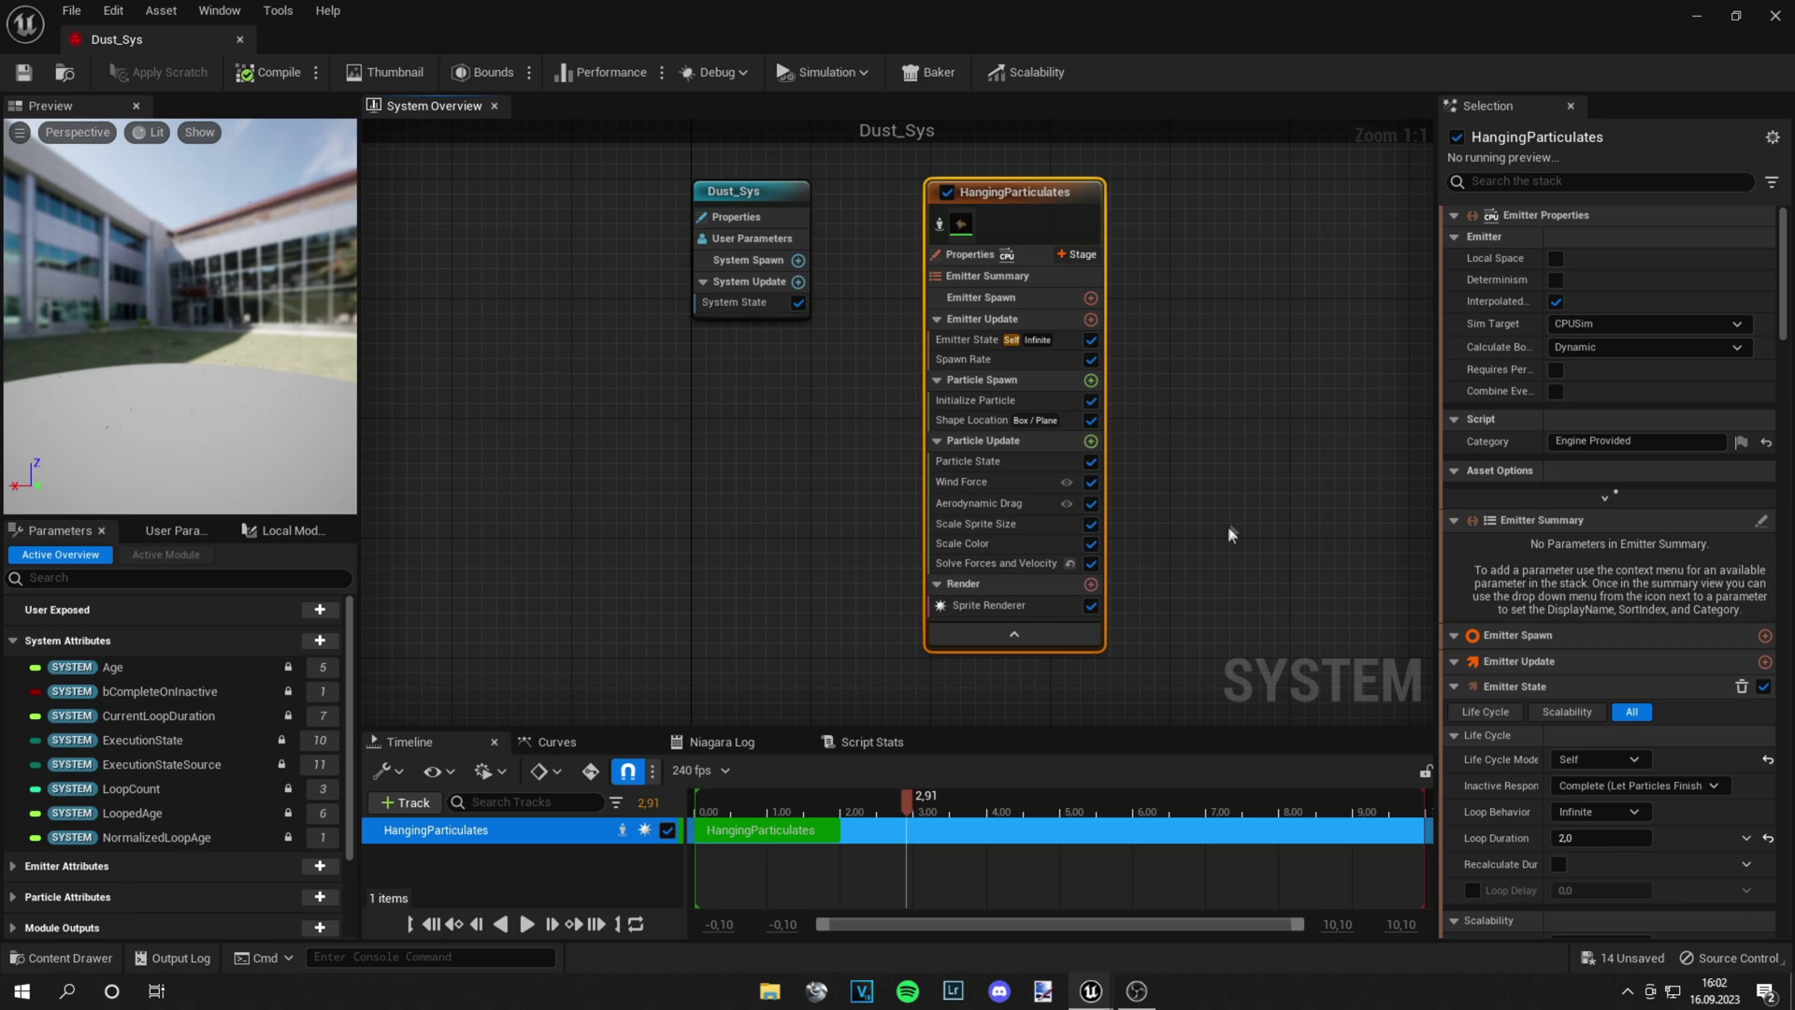
left_click(1010, 484)
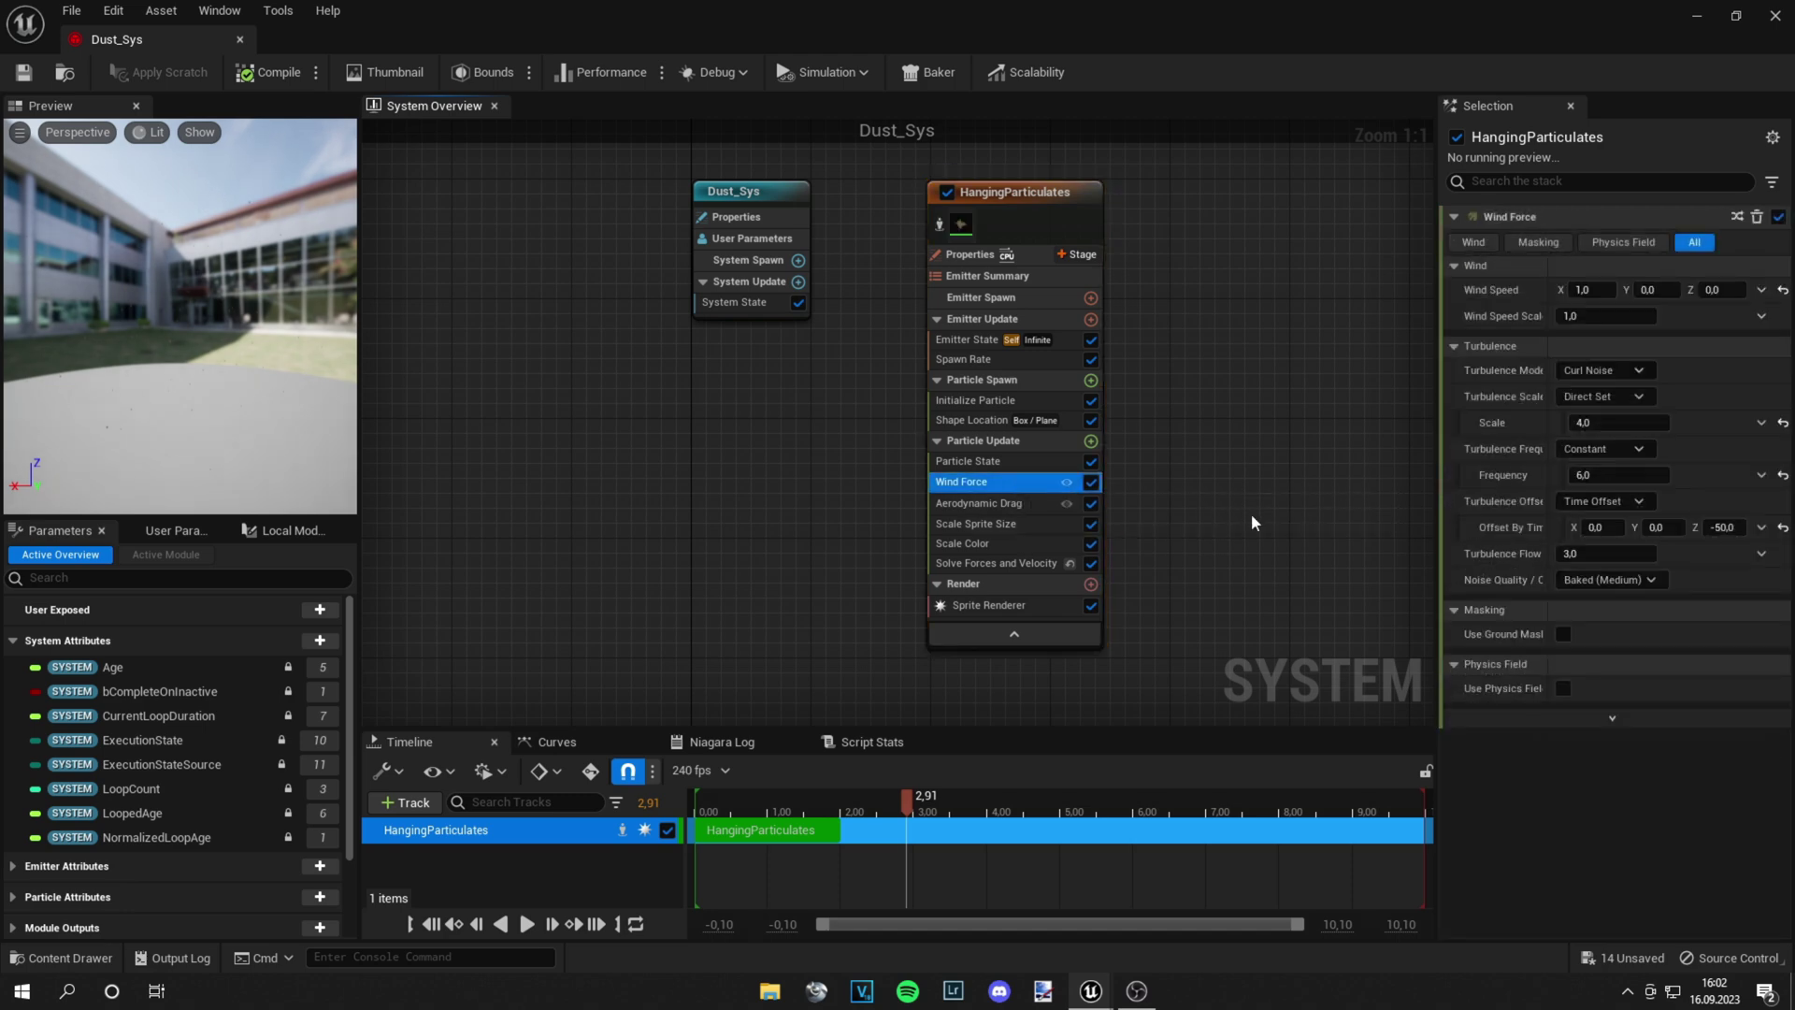
right_click_drag(1412, 487, 1278, 455)
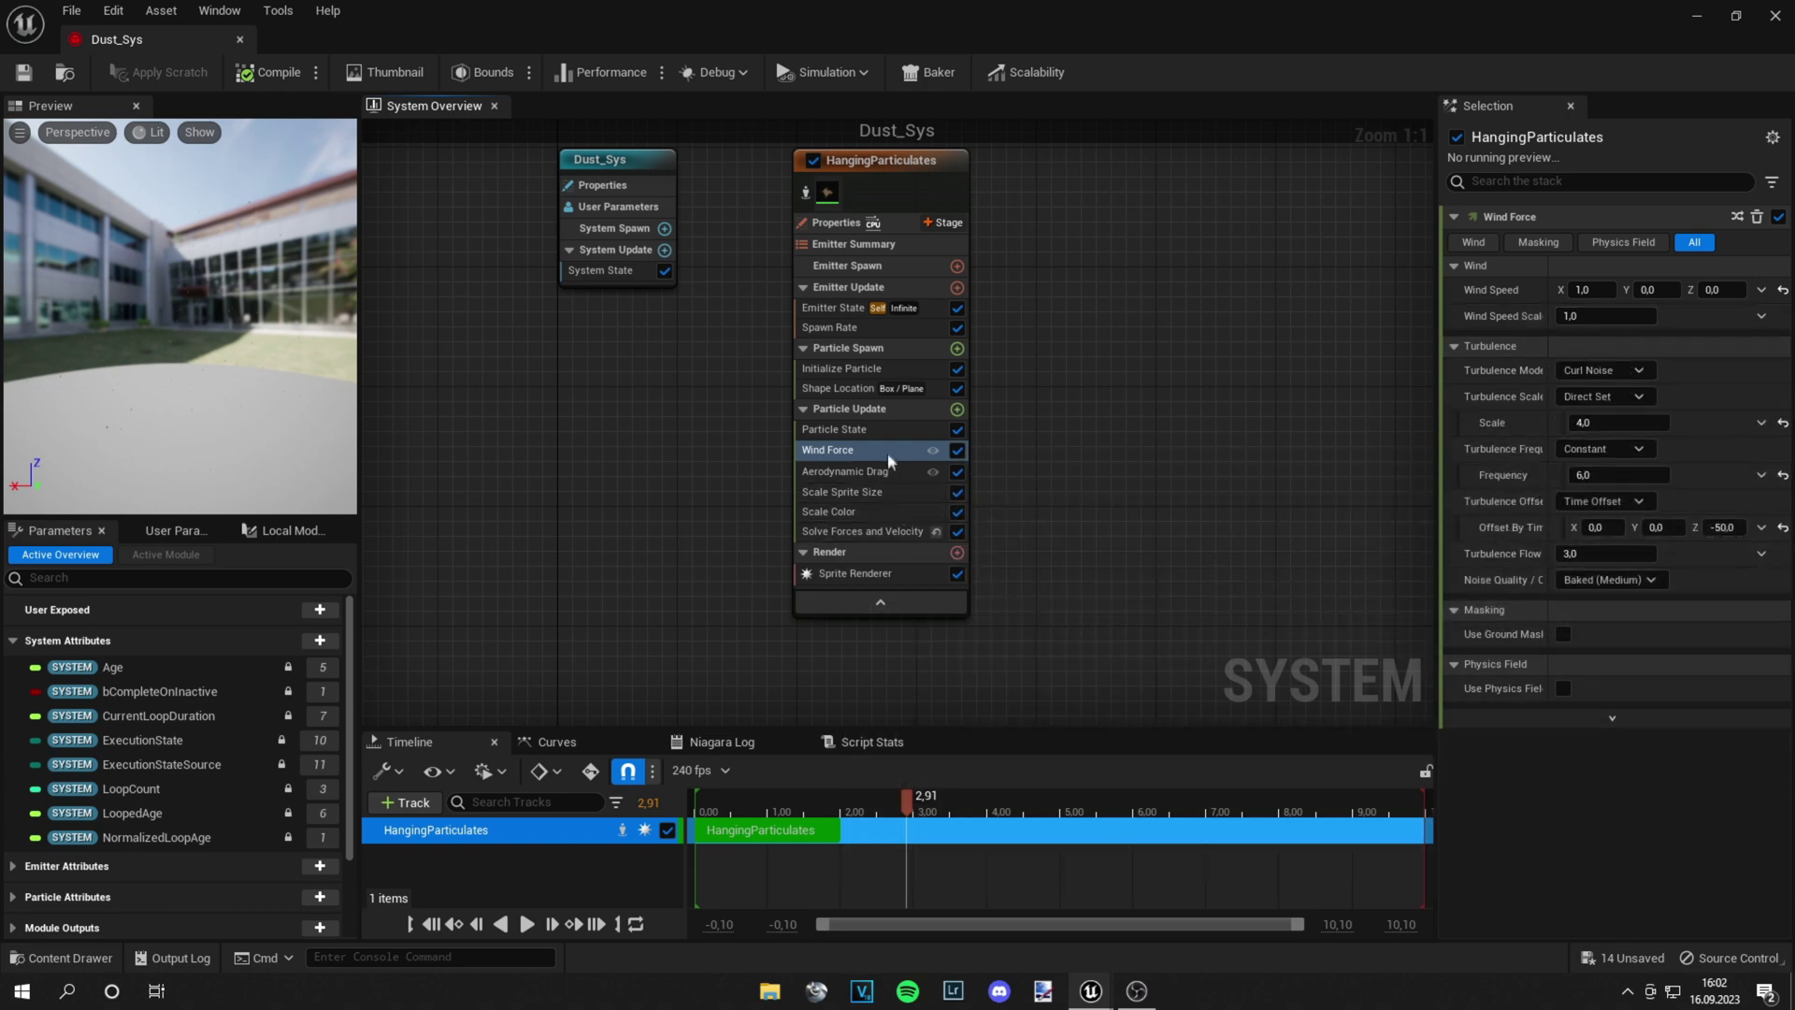
left_click(846, 471)
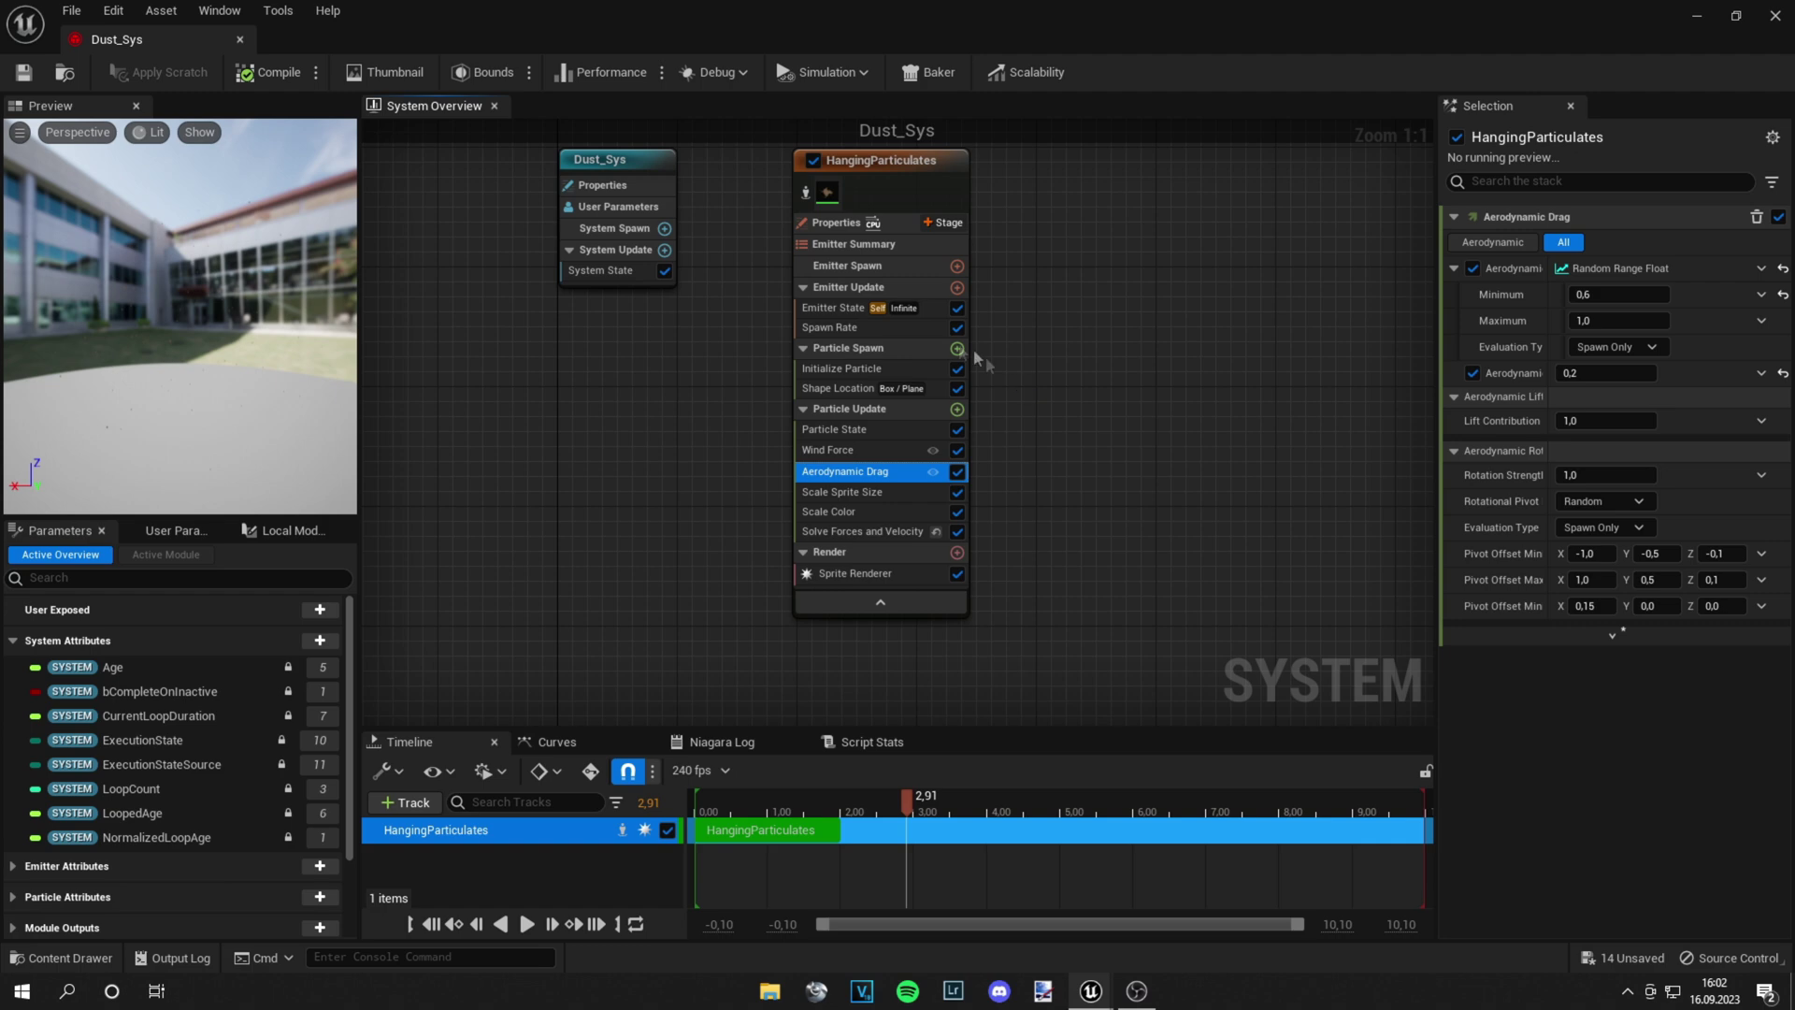
left_click(860, 327)
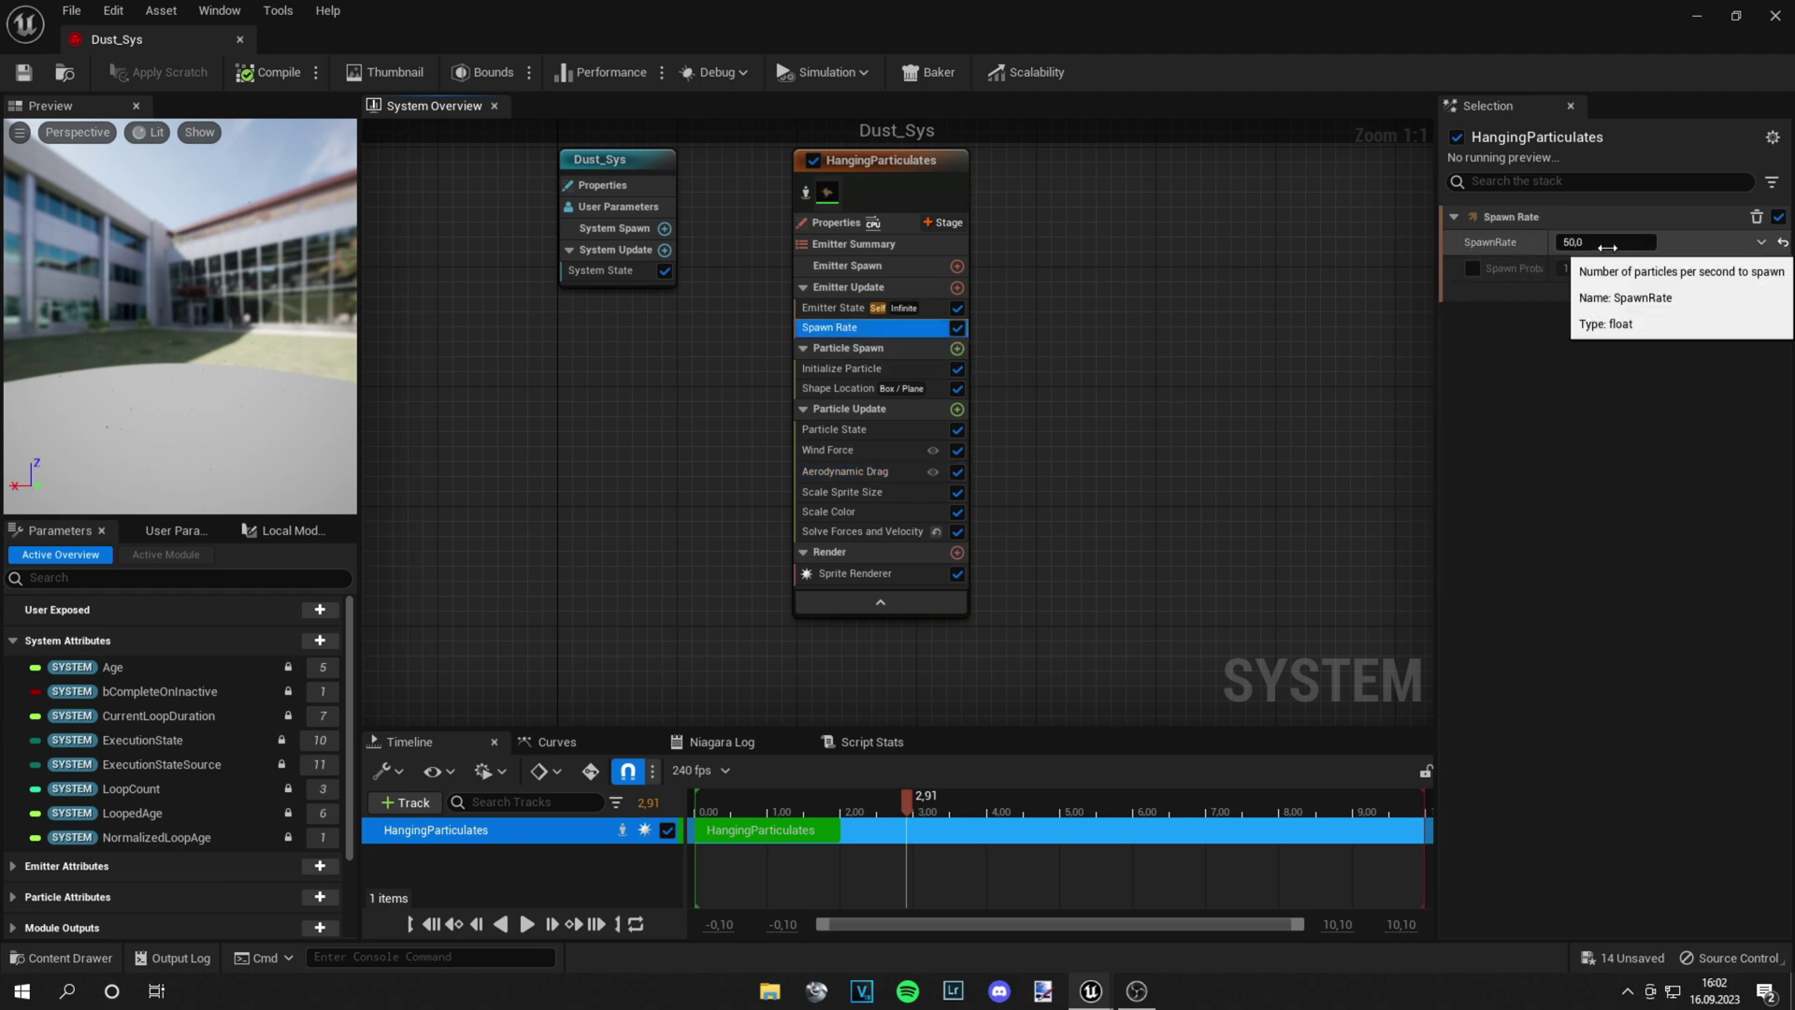
left_click(841, 368)
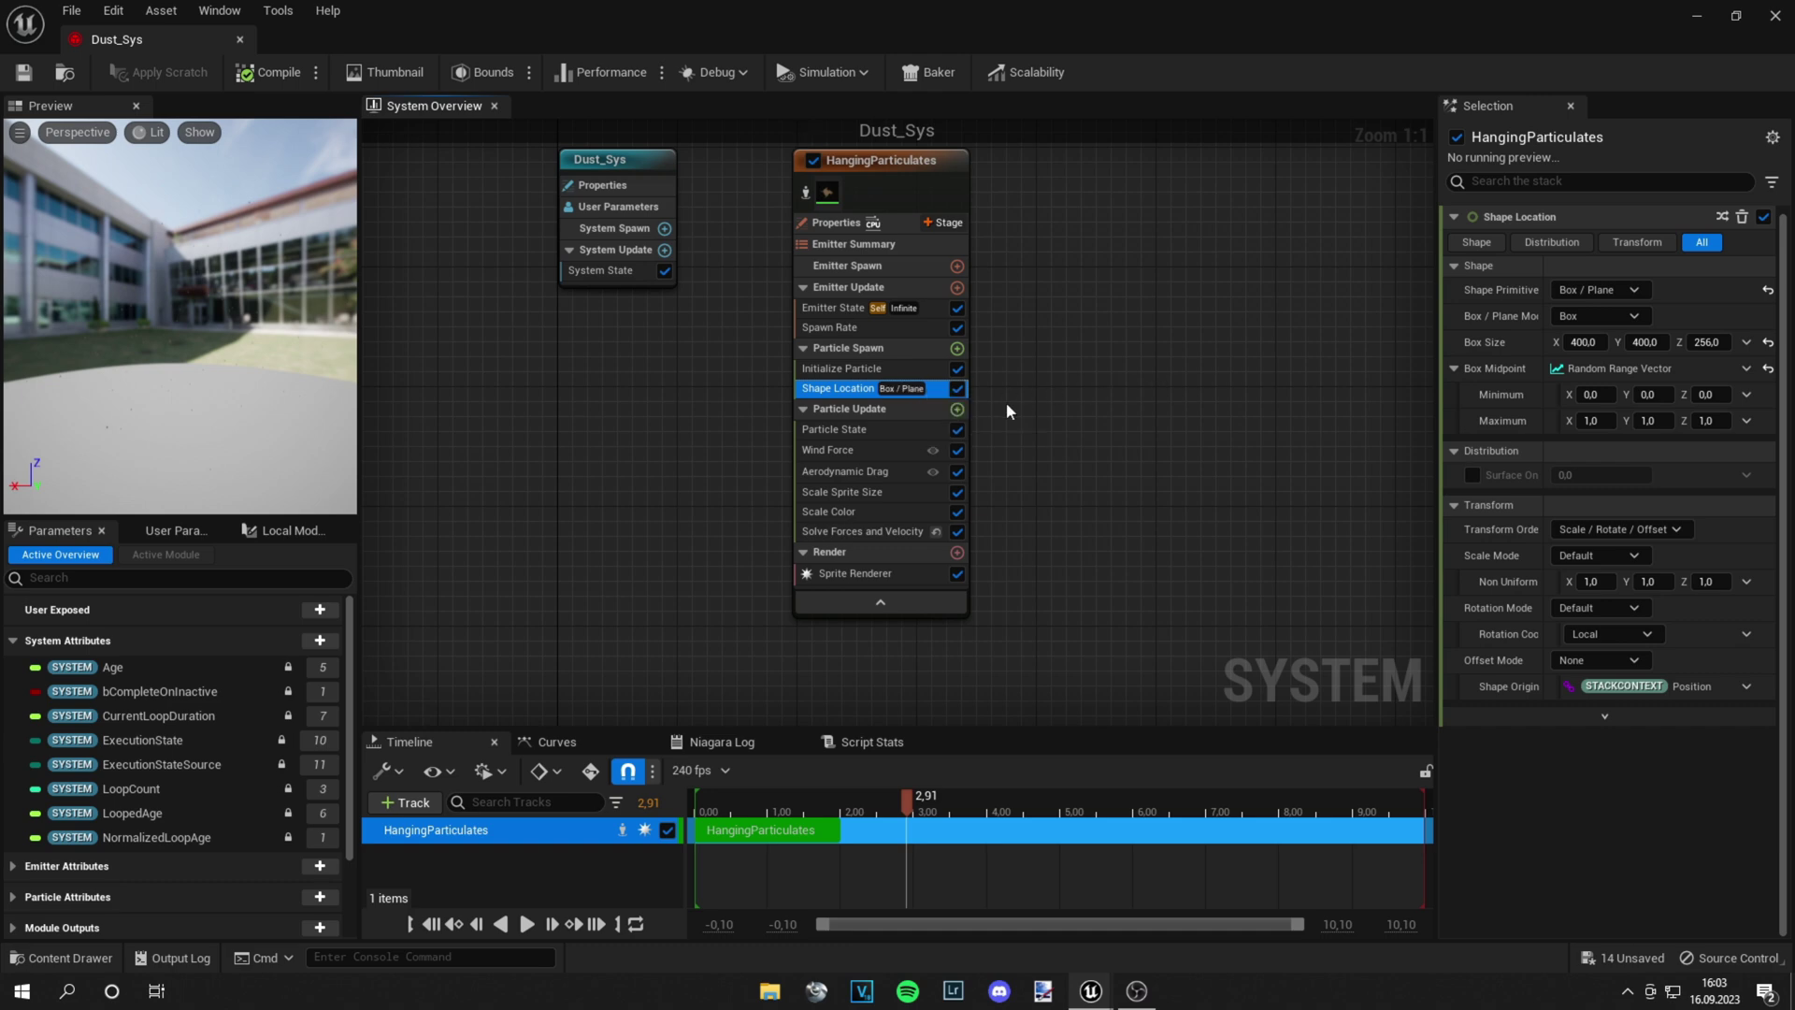
left_click(1631, 290)
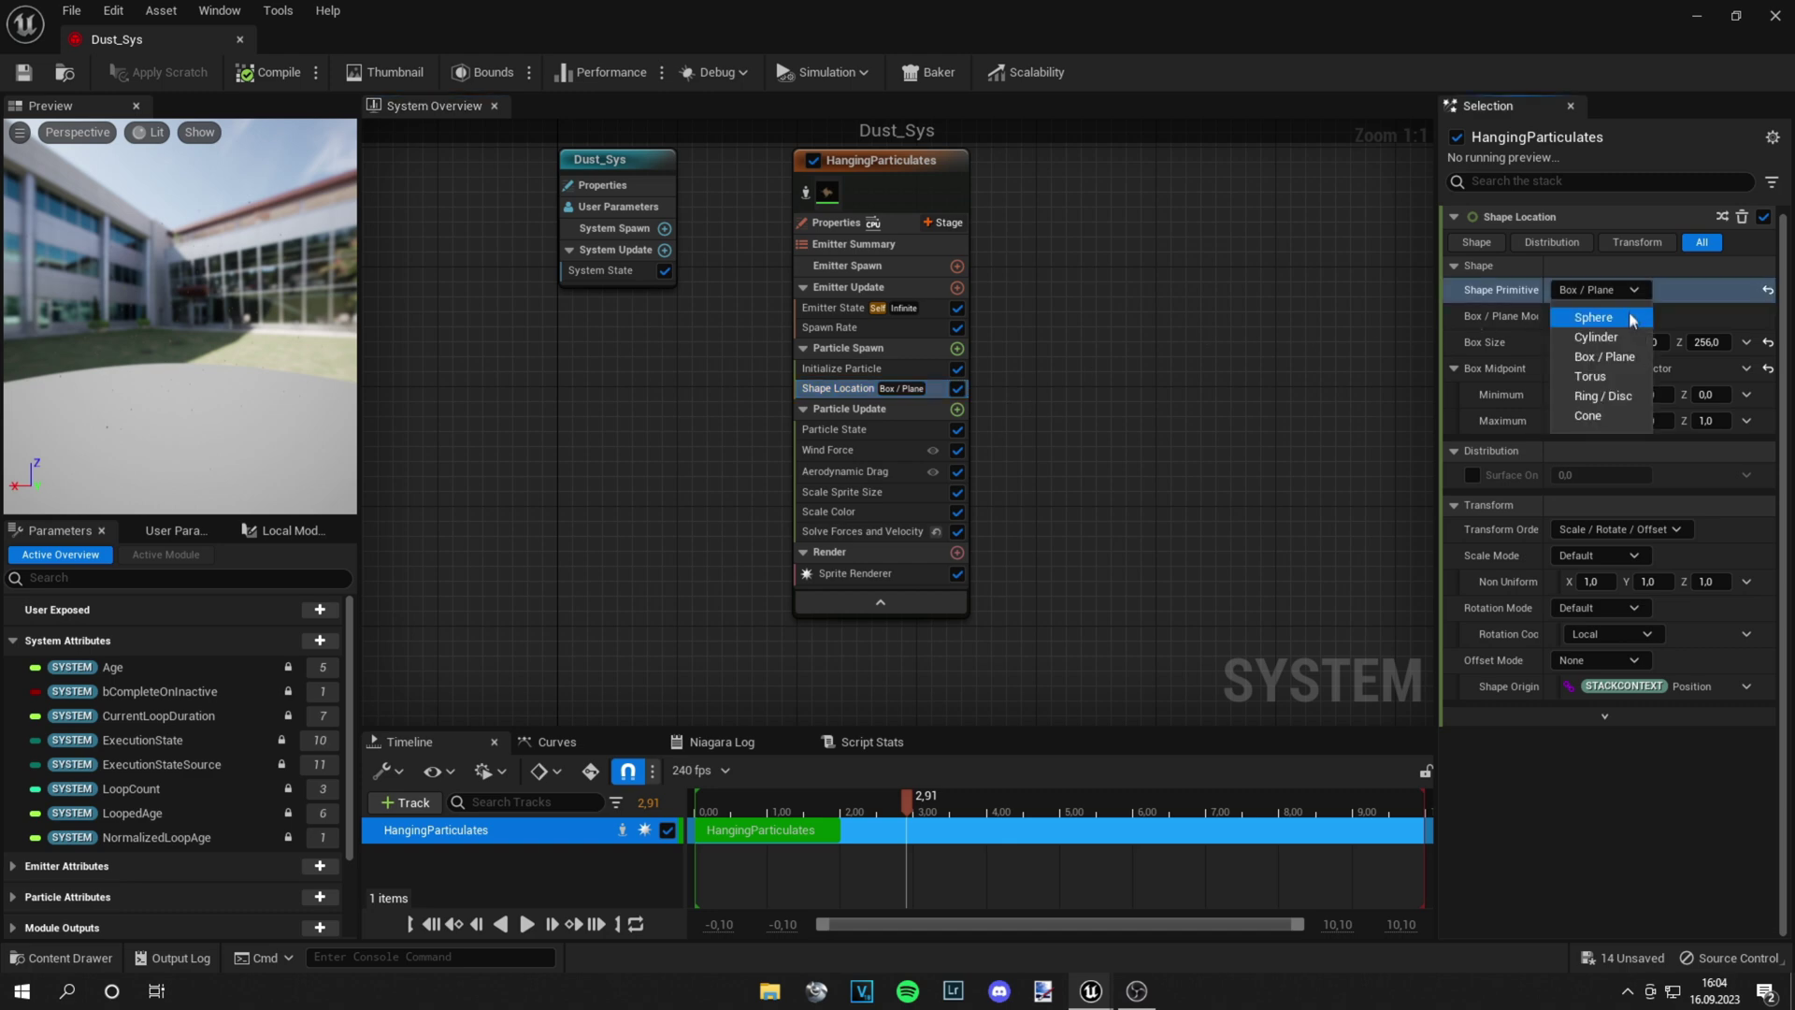
left_click(1636, 295)
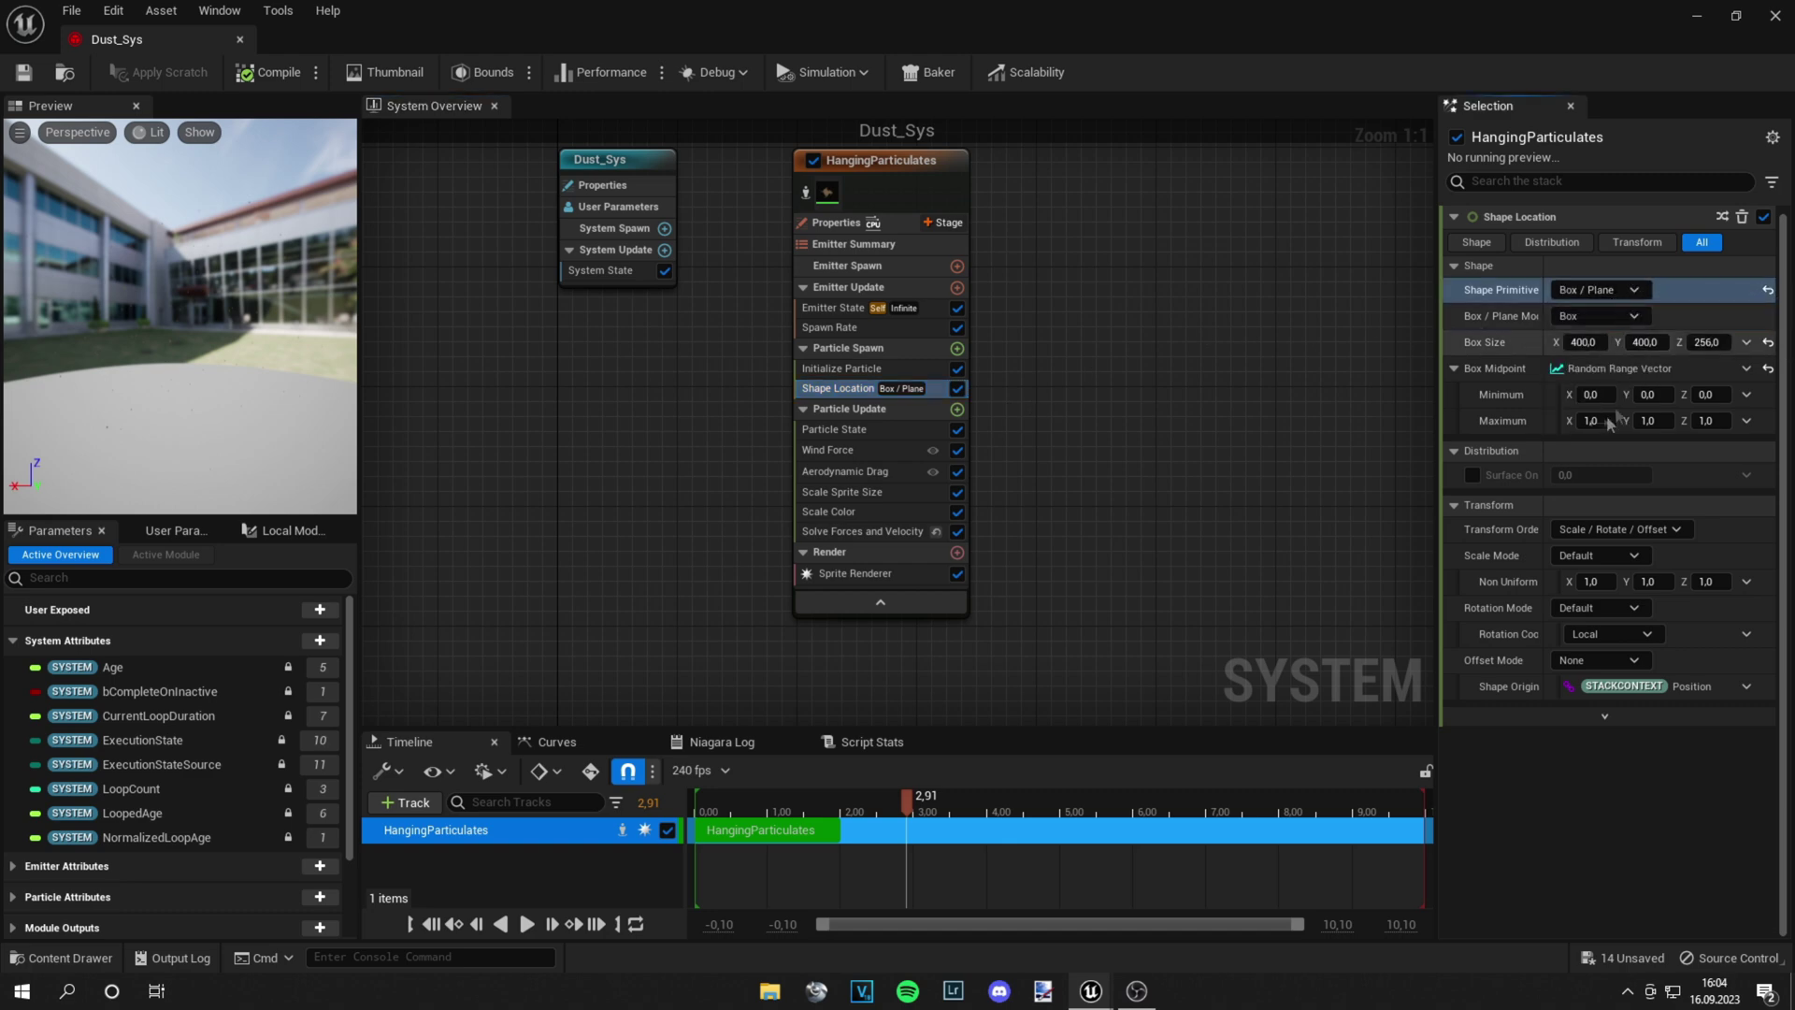